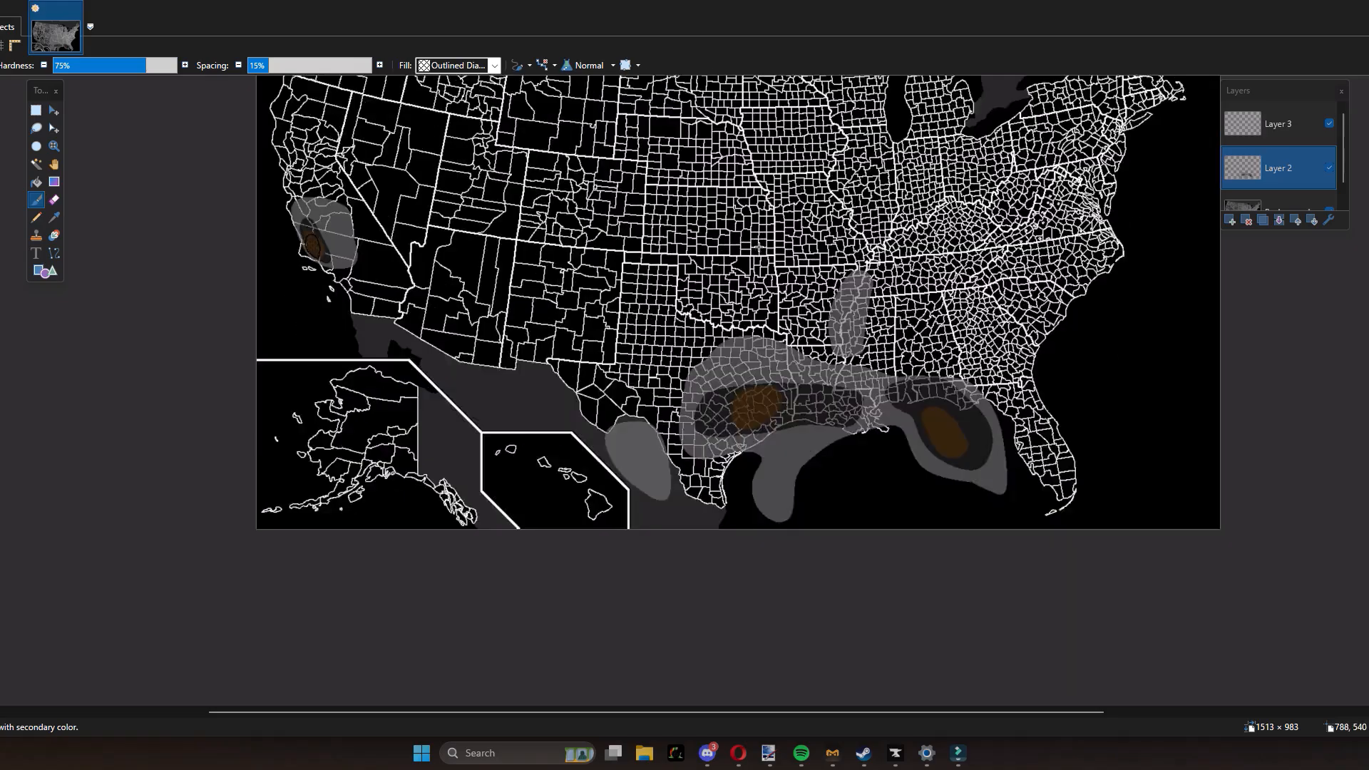
Step: Examine the shaded areas over Texas, the Gulf coast and the central plains on the county map
{"action": "scroll", "coordinate": [698, 304], "scroll_direction": "down", "scroll_amount": 2}
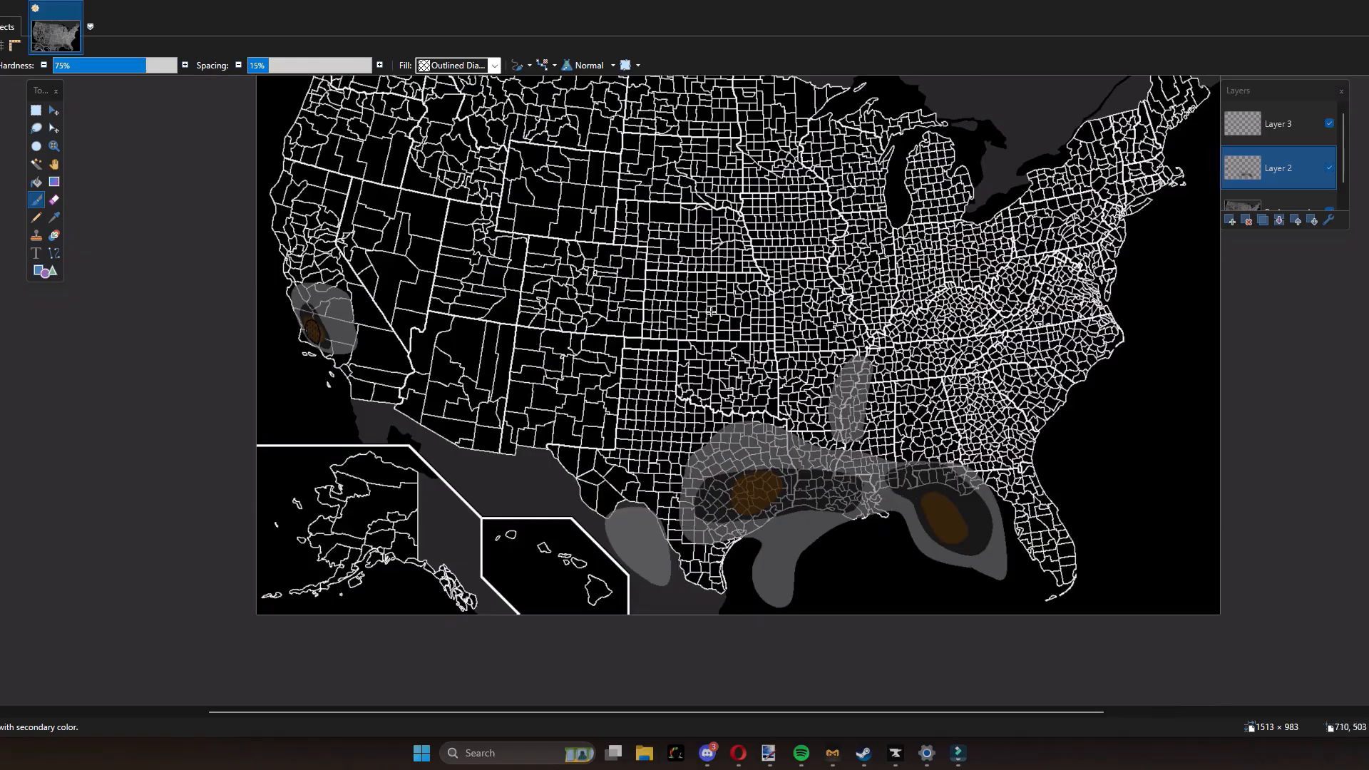
{"action": "scroll", "coordinate": [745, 348], "scroll_direction": "down", "scroll_amount": 2}
{"action": "scroll", "coordinate": [754, 368], "scroll_direction": "up", "scroll_amount": 2, "text": "ctrl"}
{"action": "scroll", "coordinate": [763, 371], "scroll_direction": "up", "scroll_amount": 1}
{"action": "scroll", "coordinate": [777, 427], "scroll_direction": "down", "scroll_amount": 1}
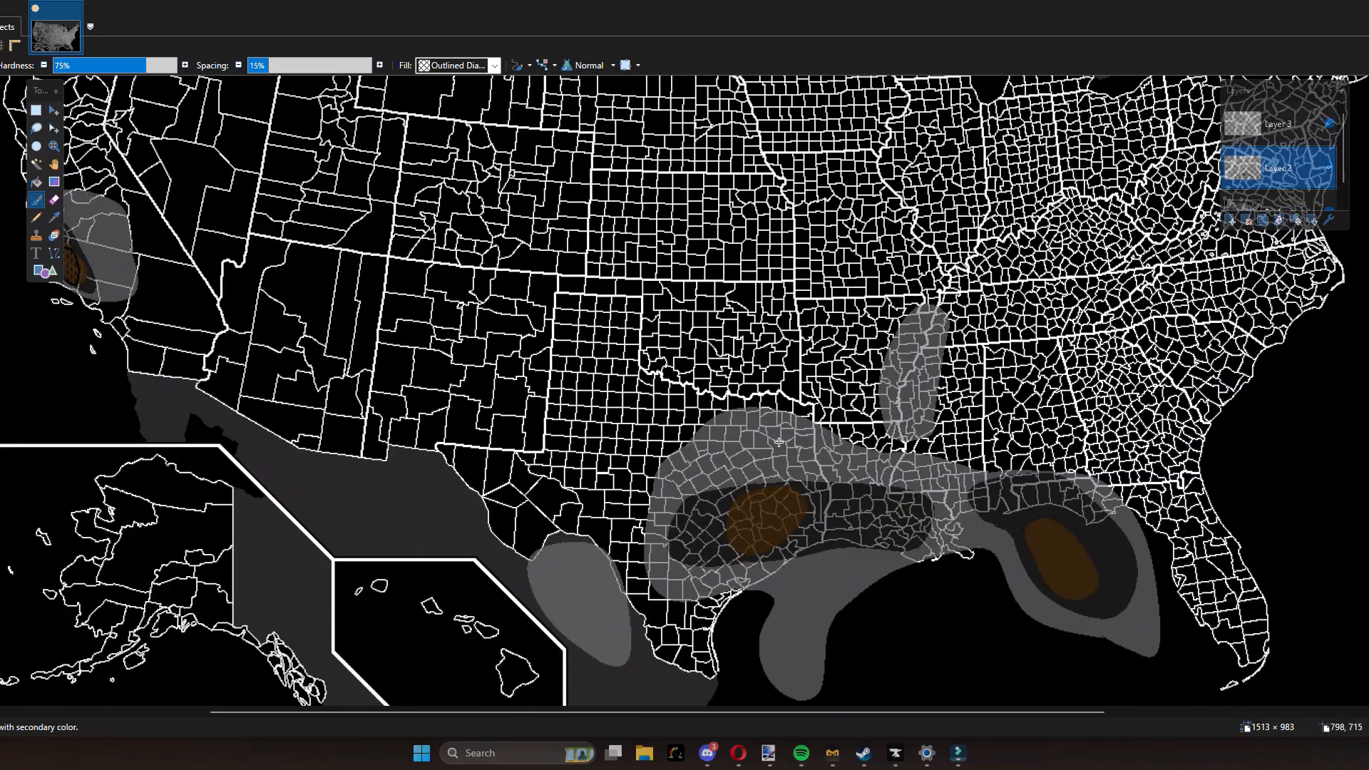
{"action": "scroll", "coordinate": [787, 442], "scroll_direction": "up", "scroll_amount": 2, "text": "ctrl"}
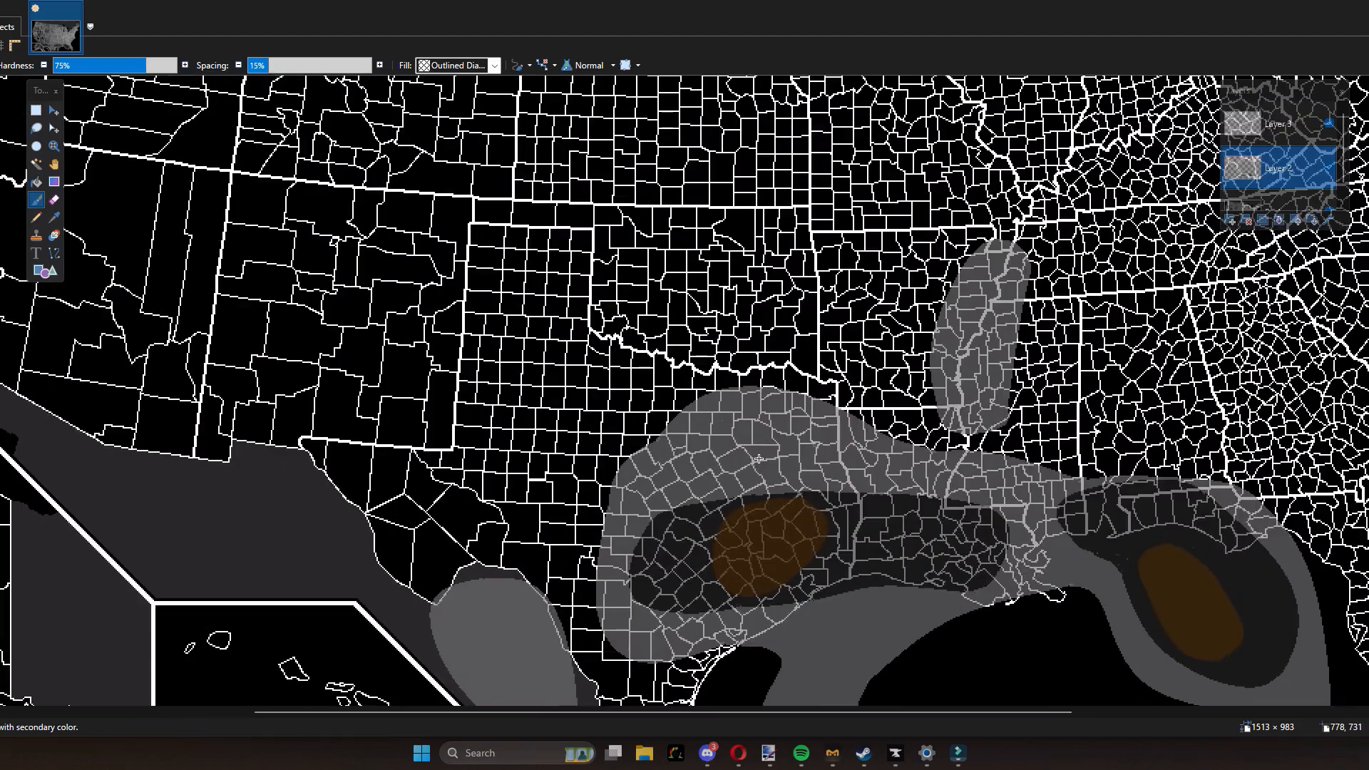
{"action": "scroll", "coordinate": [734, 417], "scroll_direction": "up", "scroll_amount": 1}
{"action": "scroll", "coordinate": [756, 339], "scroll_direction": "up", "scroll_amount": 1, "text": "ctrl"}
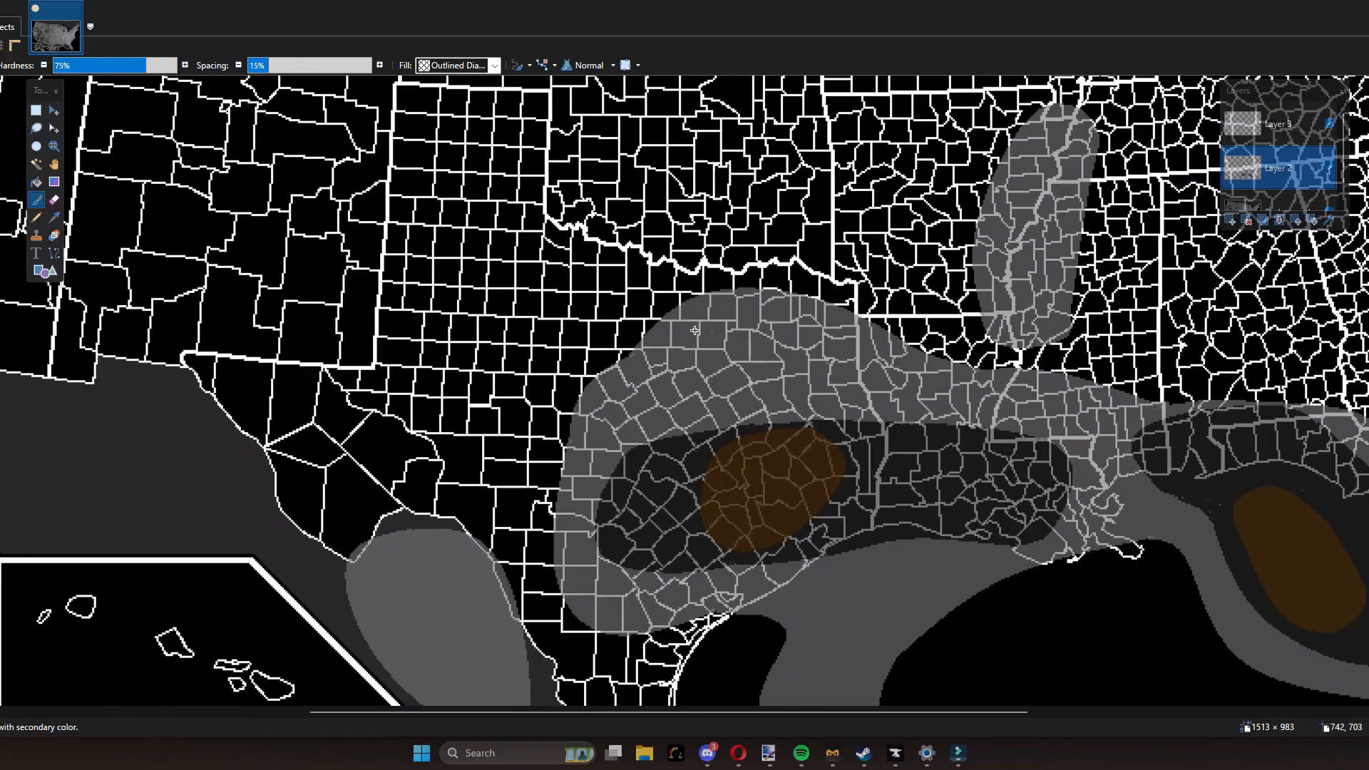
{"action": "scroll", "coordinate": [694, 330], "scroll_direction": "down", "scroll_amount": 2}
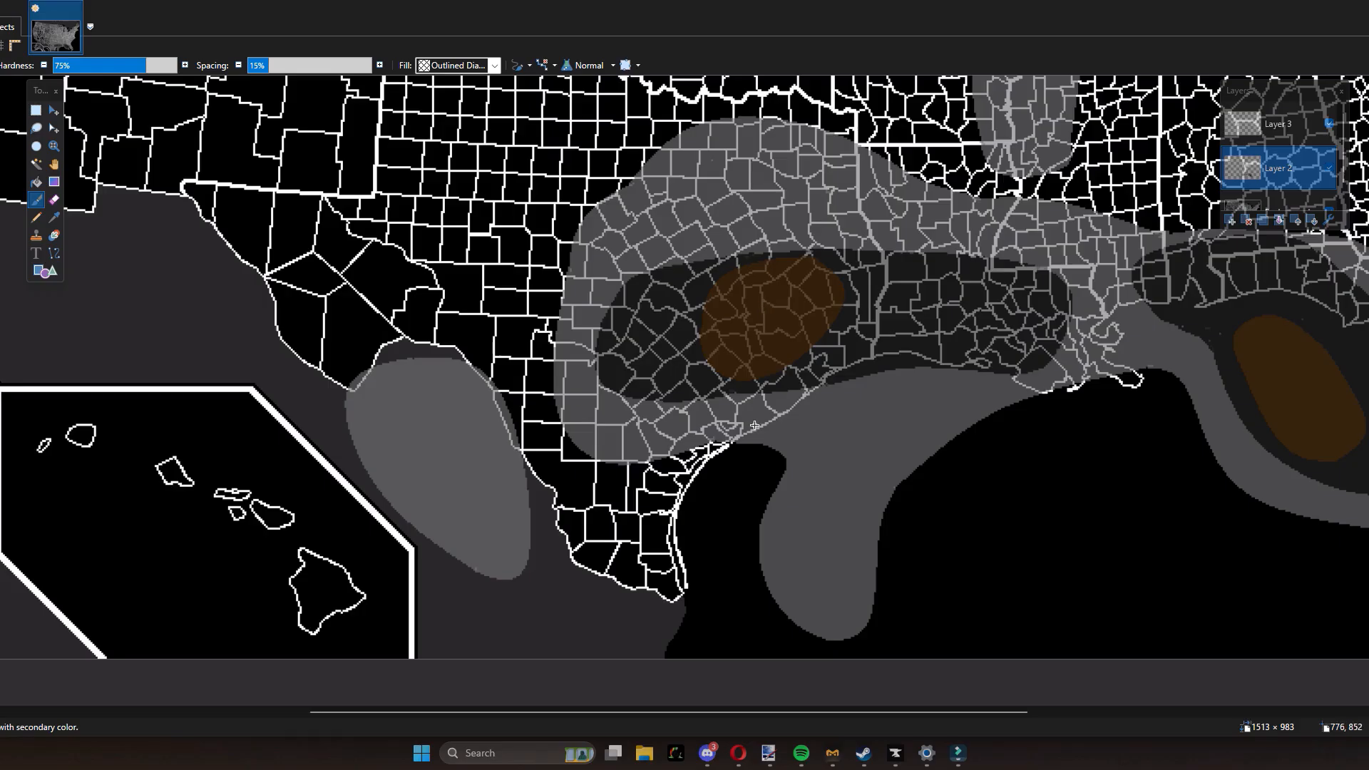
{"action": "scroll", "coordinate": [763, 435], "scroll_direction": "up", "scroll_amount": 4}
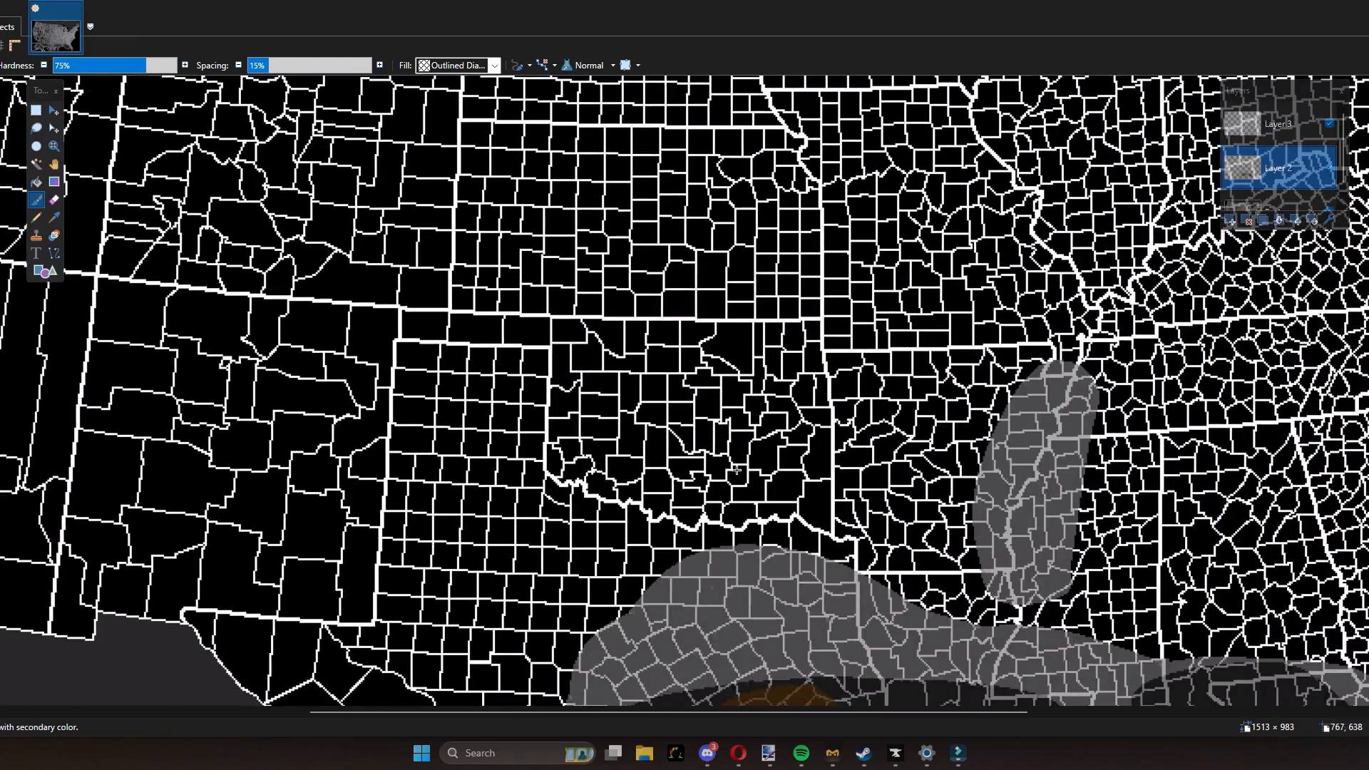
{"action": "scroll", "coordinate": [785, 452], "scroll_direction": "down", "scroll_amount": 1}
{"action": "scroll", "coordinate": [715, 464], "scroll_direction": "up", "scroll_amount": 2}
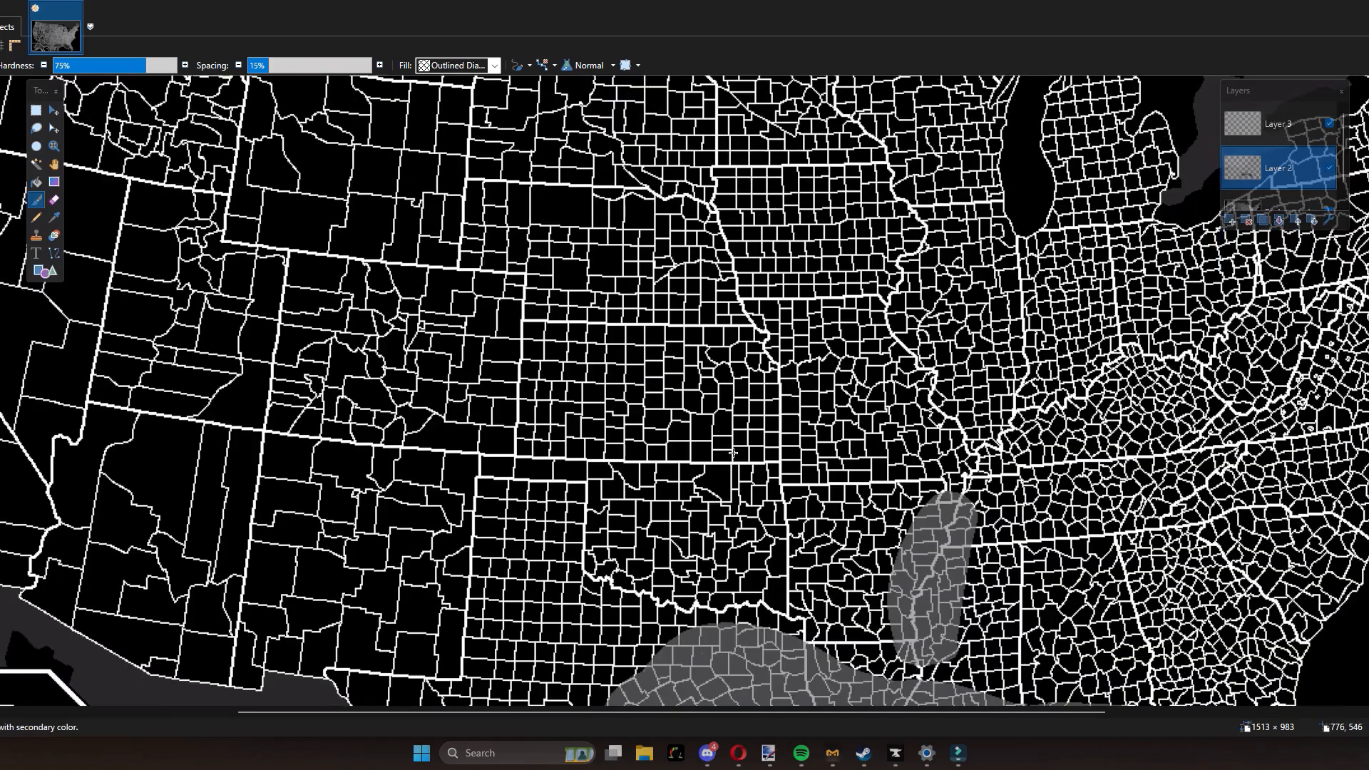
{"action": "scroll", "coordinate": [733, 453], "scroll_direction": "down", "scroll_amount": 6}
{"action": "scroll", "coordinate": [428, 435], "scroll_direction": "up", "scroll_amount": 4}
{"action": "scroll", "coordinate": [345, 399], "scroll_direction": "down", "scroll_amount": 3}
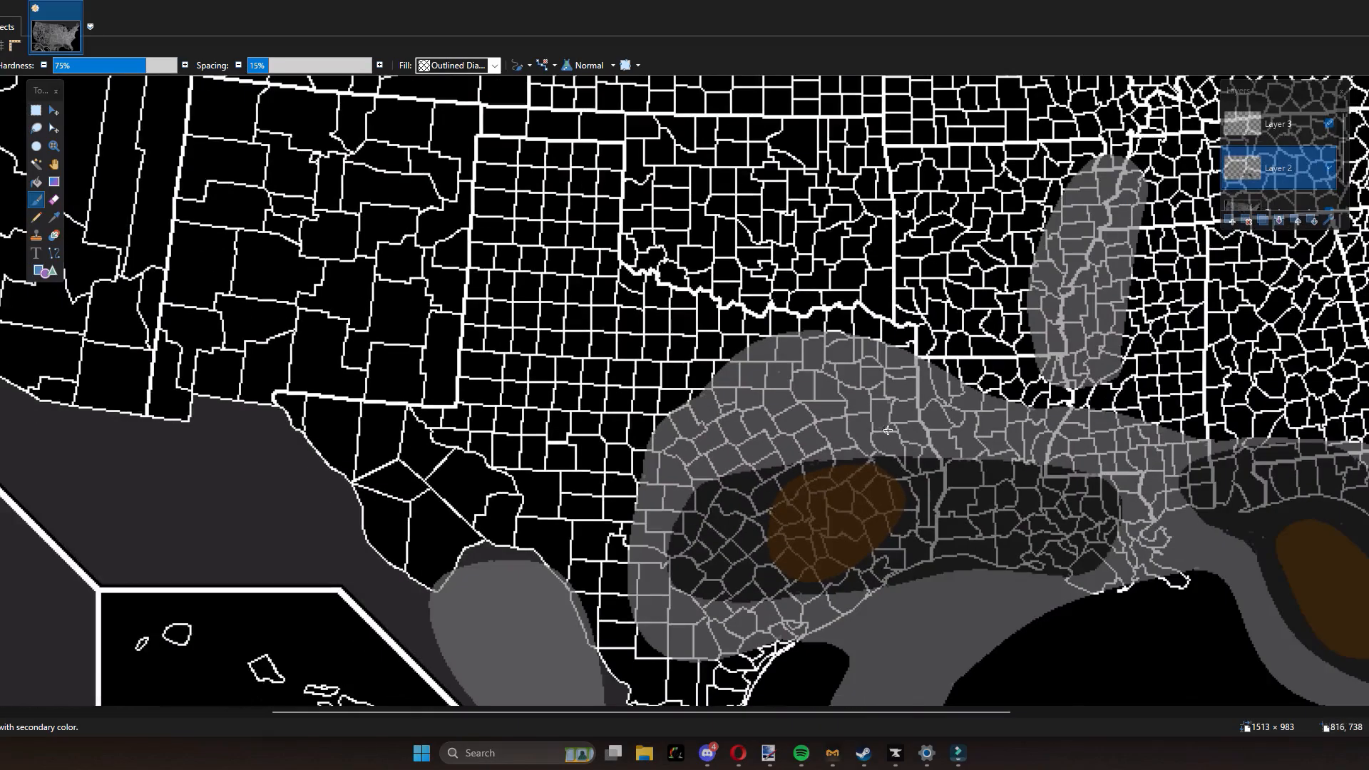
{"action": "scroll", "coordinate": [890, 421], "scroll_direction": "up", "scroll_amount": 1}
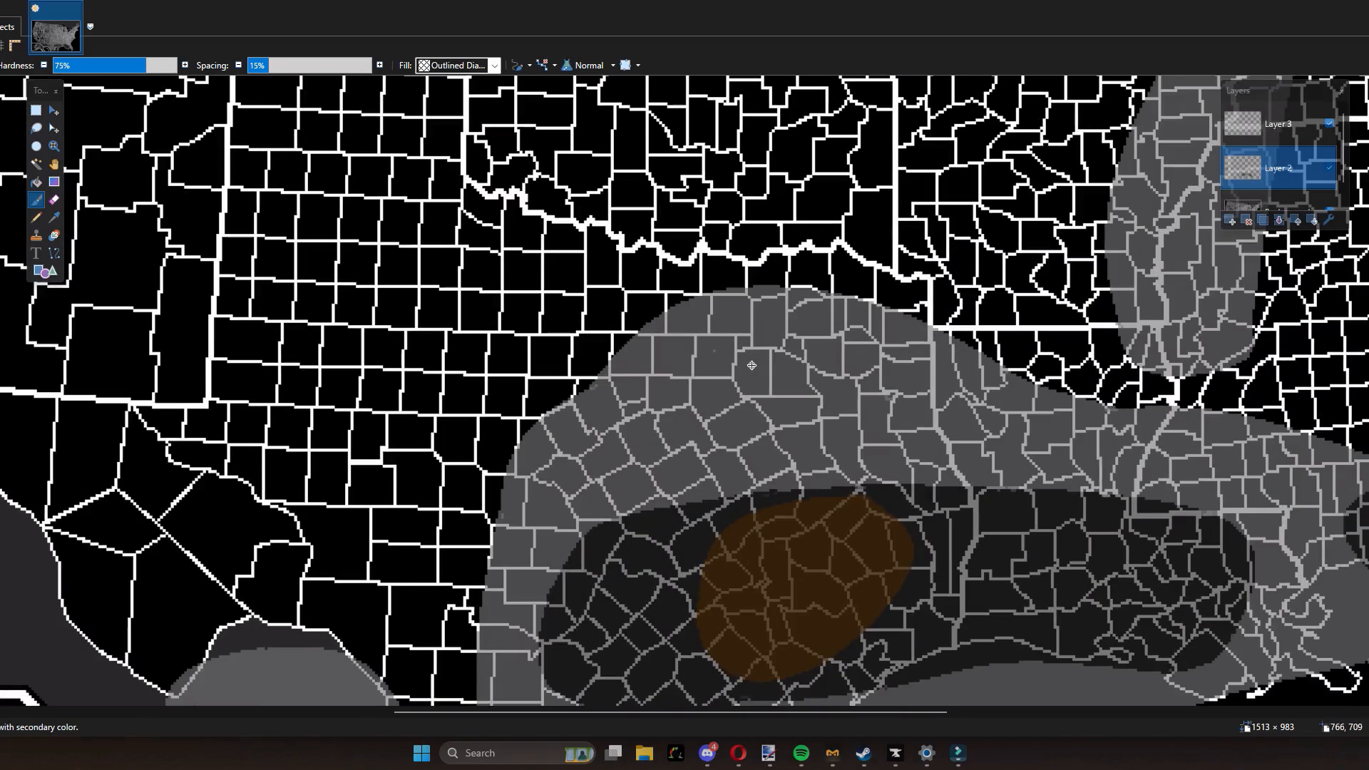
Step: Show the colour settings and sample the translucent grey of the shaded area over northern Texas on Layer 2
{"action": "left_click", "coordinate": [704, 355]}
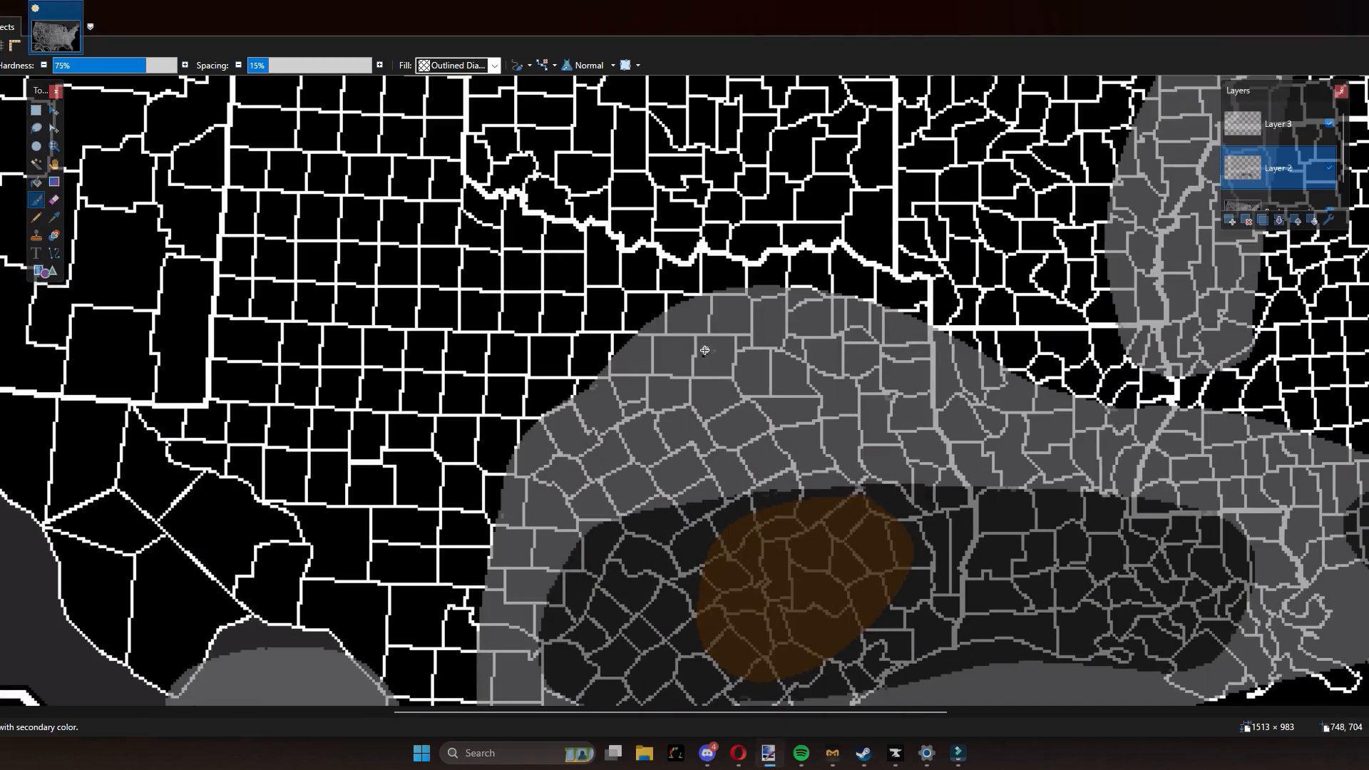
{"action": "scroll", "coordinate": [708, 358], "scroll_direction": "up", "scroll_amount": 1}
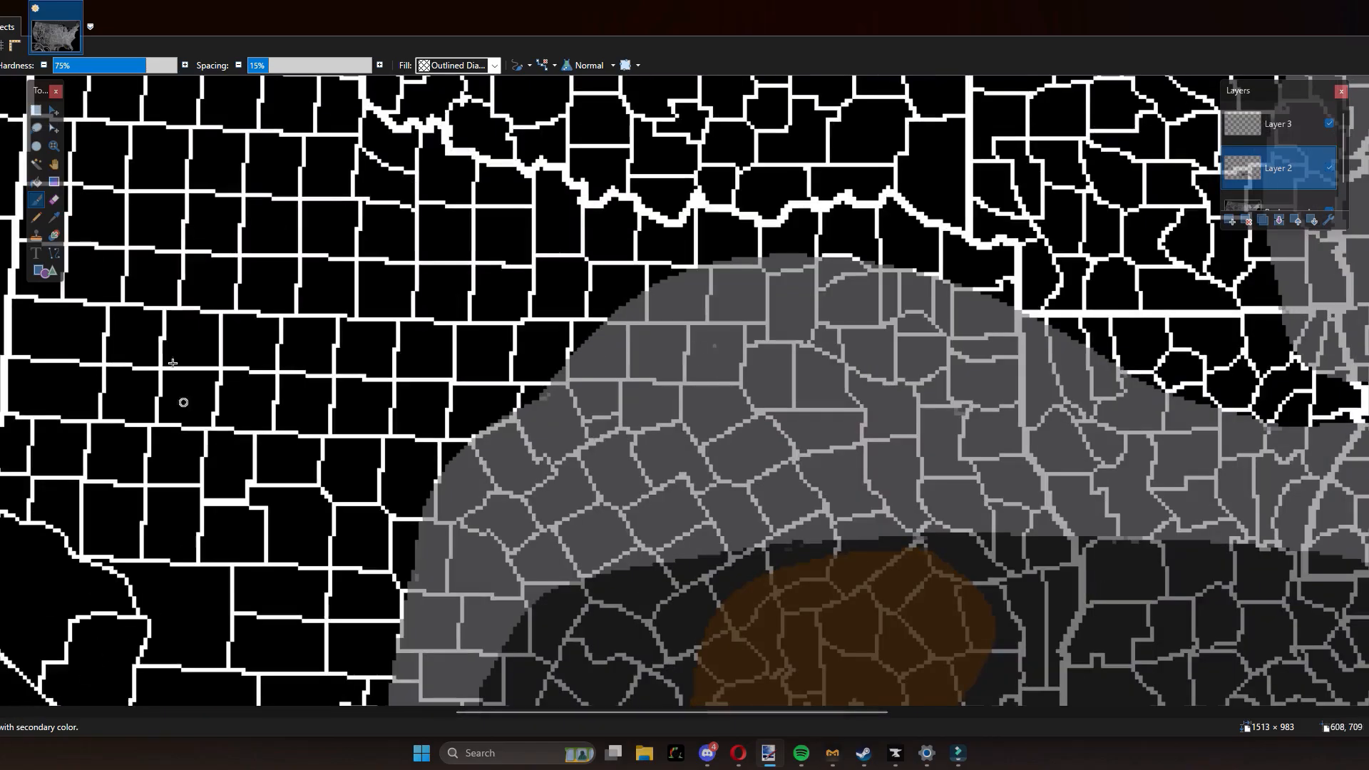
{"action": "key", "text": "k"}
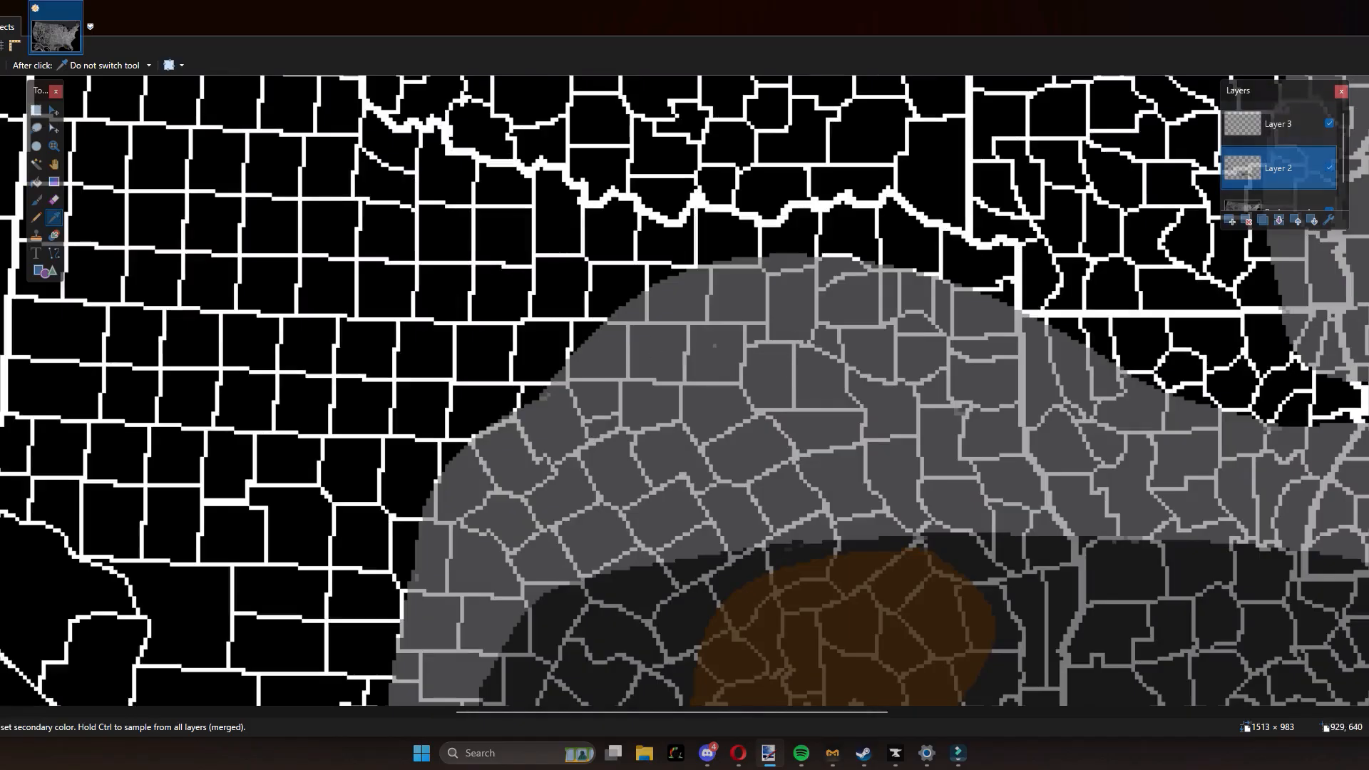
{"action": "left_click_drag", "start_coordinate": [1312, 97], "coordinate": [1309, 96]}
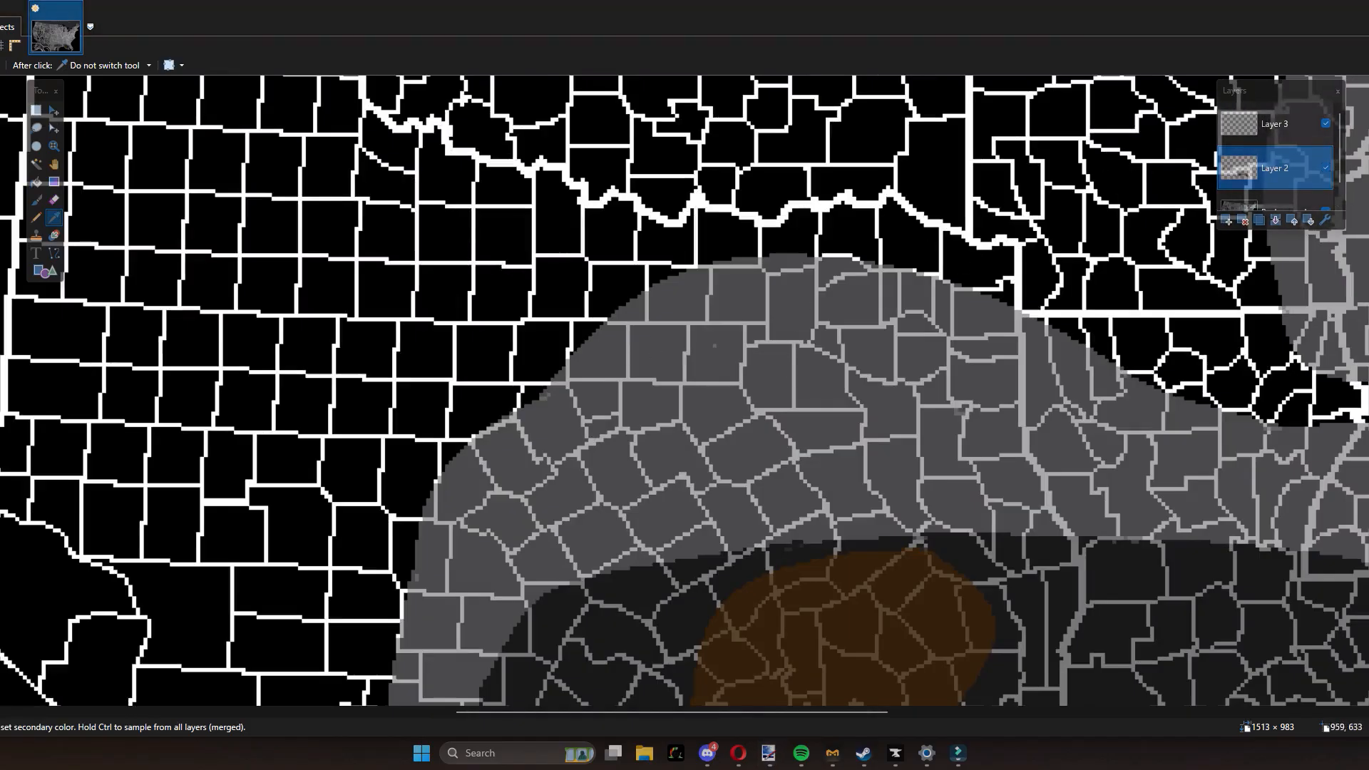
{"action": "key", "text": "F8"}
{"action": "mouse_move", "coordinate": [121, 496]}
{"action": "left_mouse_down"}
{"action": "mouse_move", "coordinate": [81, 496]}
{"action": "mouse_move", "coordinate": [116, 496]}
{"action": "left_mouse_up"}
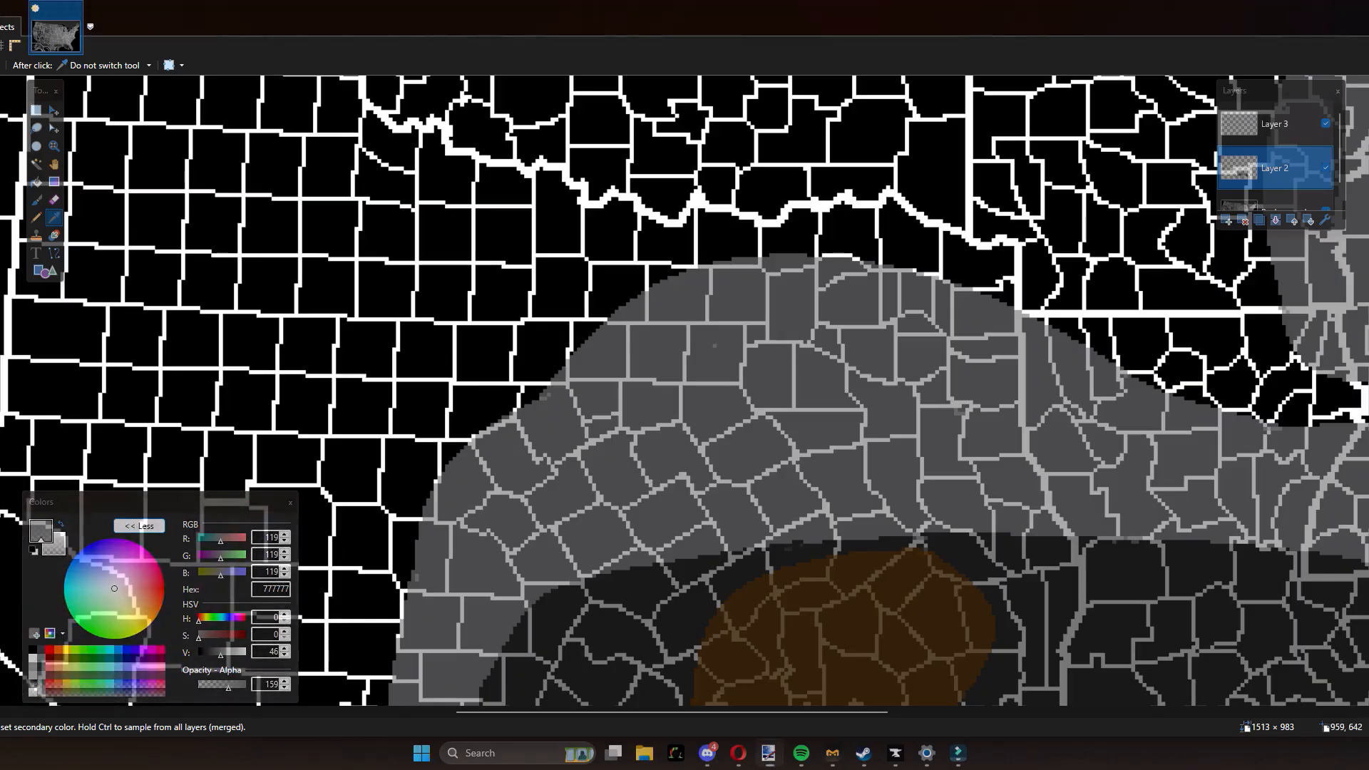
{"action": "scroll", "coordinate": [527, 261], "scroll_direction": "down", "scroll_amount": 2}
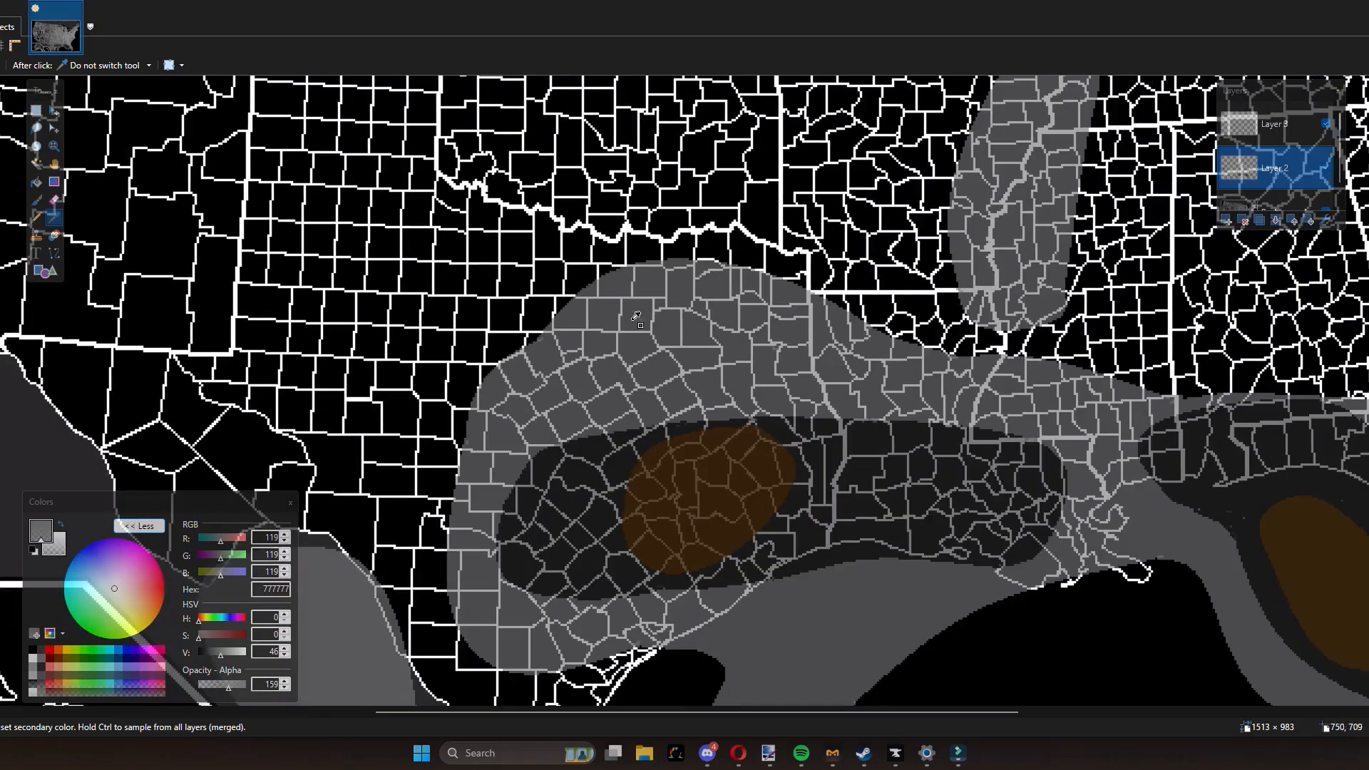
{"action": "scroll", "coordinate": [622, 355], "scroll_direction": "down", "scroll_amount": 2}
{"action": "scroll", "coordinate": [623, 378], "scroll_direction": "up", "scroll_amount": 2}
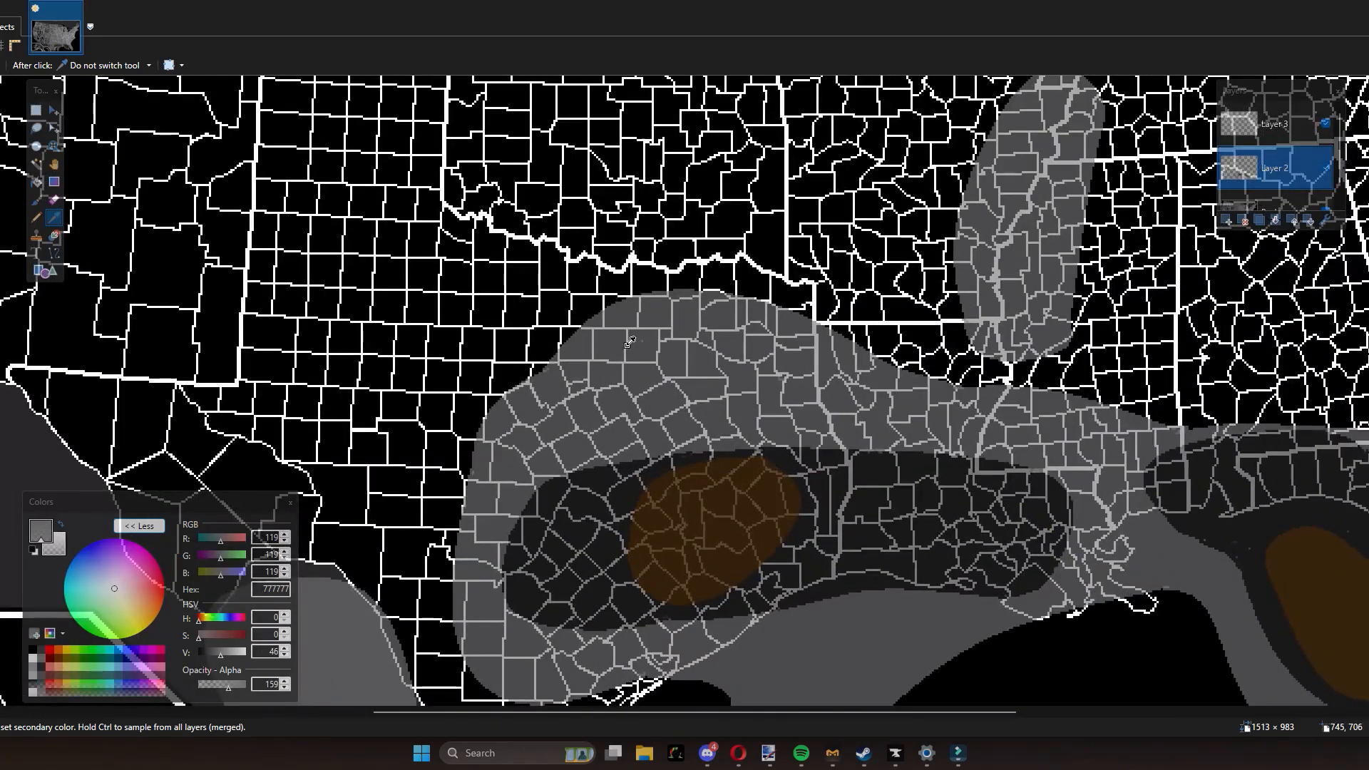
{"action": "left_click", "coordinate": [612, 359]}
Step: Try a brush stroke with the Outlined Diamond fill over western Nebraska, and undo it
{"action": "scroll", "coordinate": [606, 358], "scroll_direction": "down", "scroll_amount": 2}
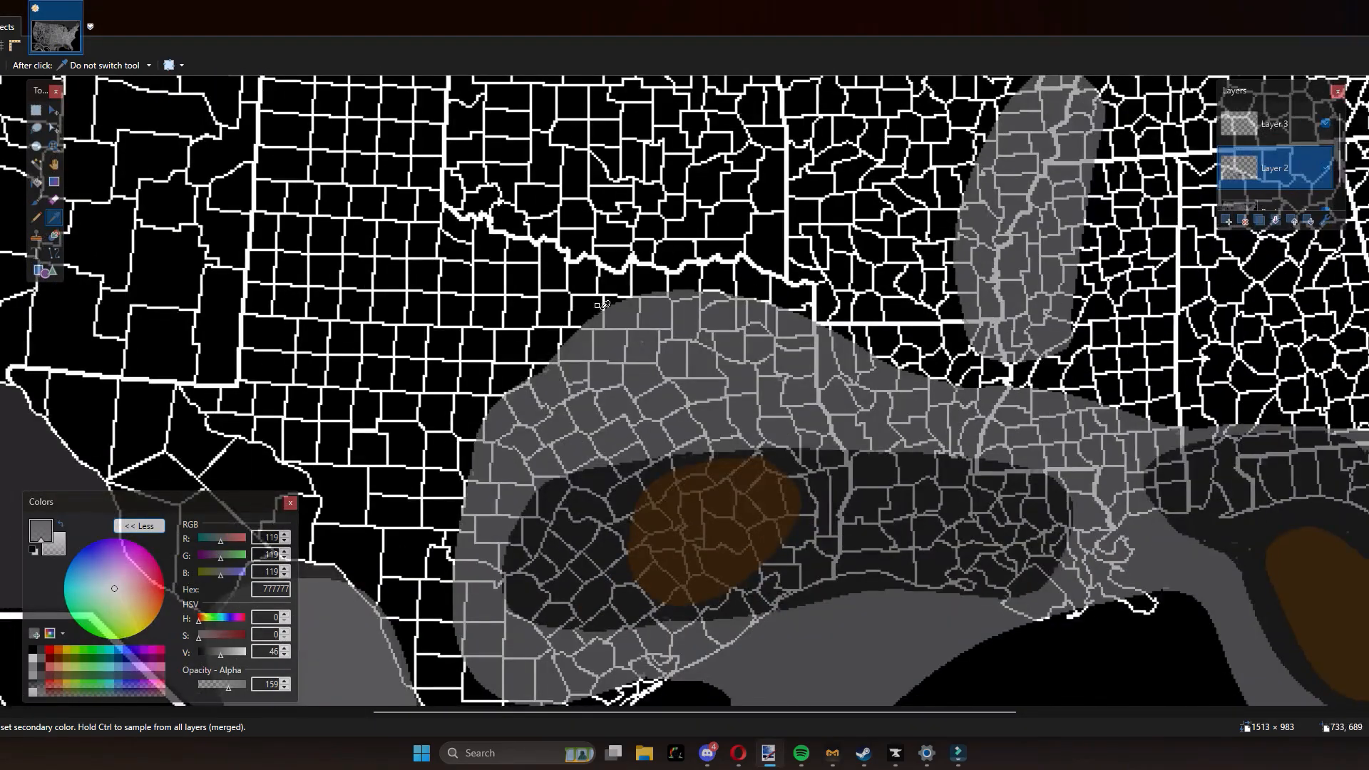
{"action": "scroll", "coordinate": [750, 476], "scroll_direction": "down", "scroll_amount": 1}
{"action": "key", "text": "o"}
{"action": "scroll", "coordinate": [750, 477], "scroll_direction": "down", "scroll_amount": 1}
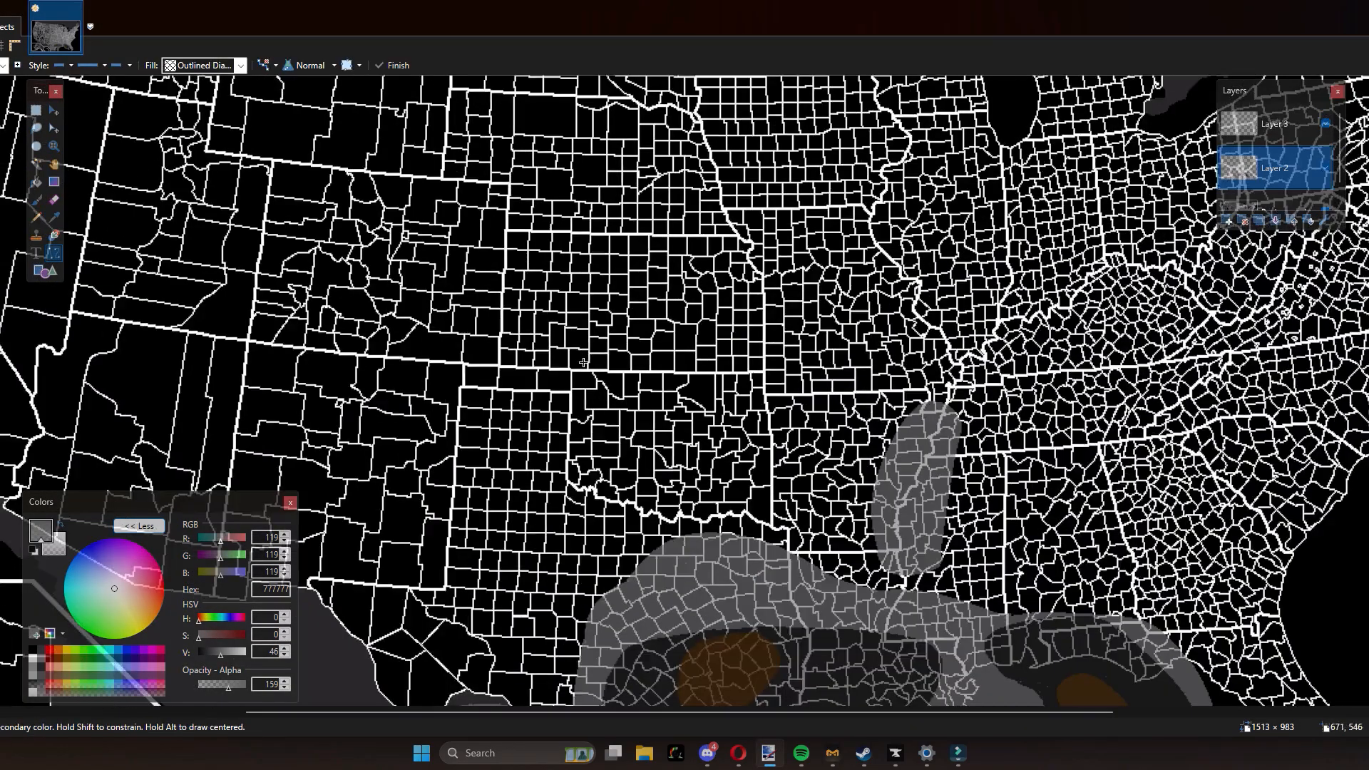
{"action": "scroll", "coordinate": [845, 428], "scroll_direction": "down", "scroll_amount": 1}
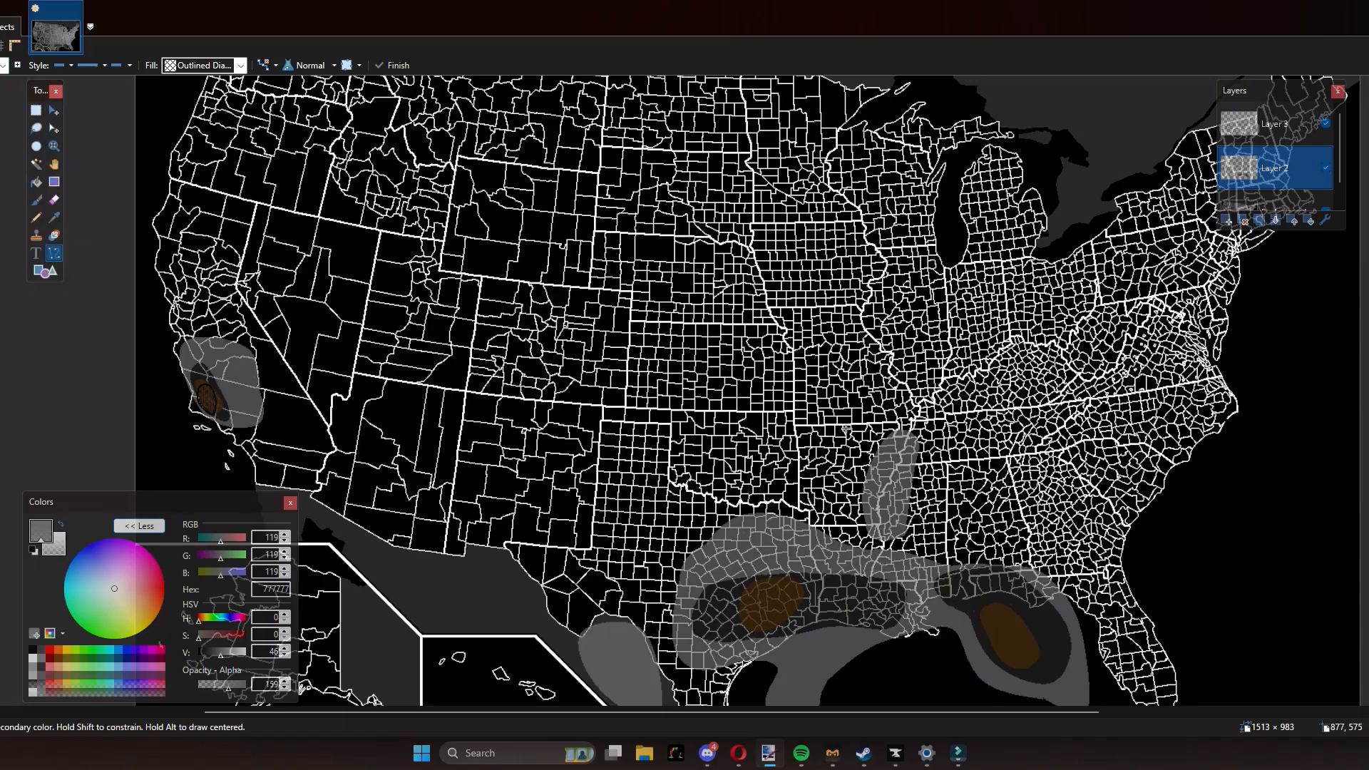
{"action": "scroll", "coordinate": [559, 253], "scroll_direction": "up", "scroll_amount": 1}
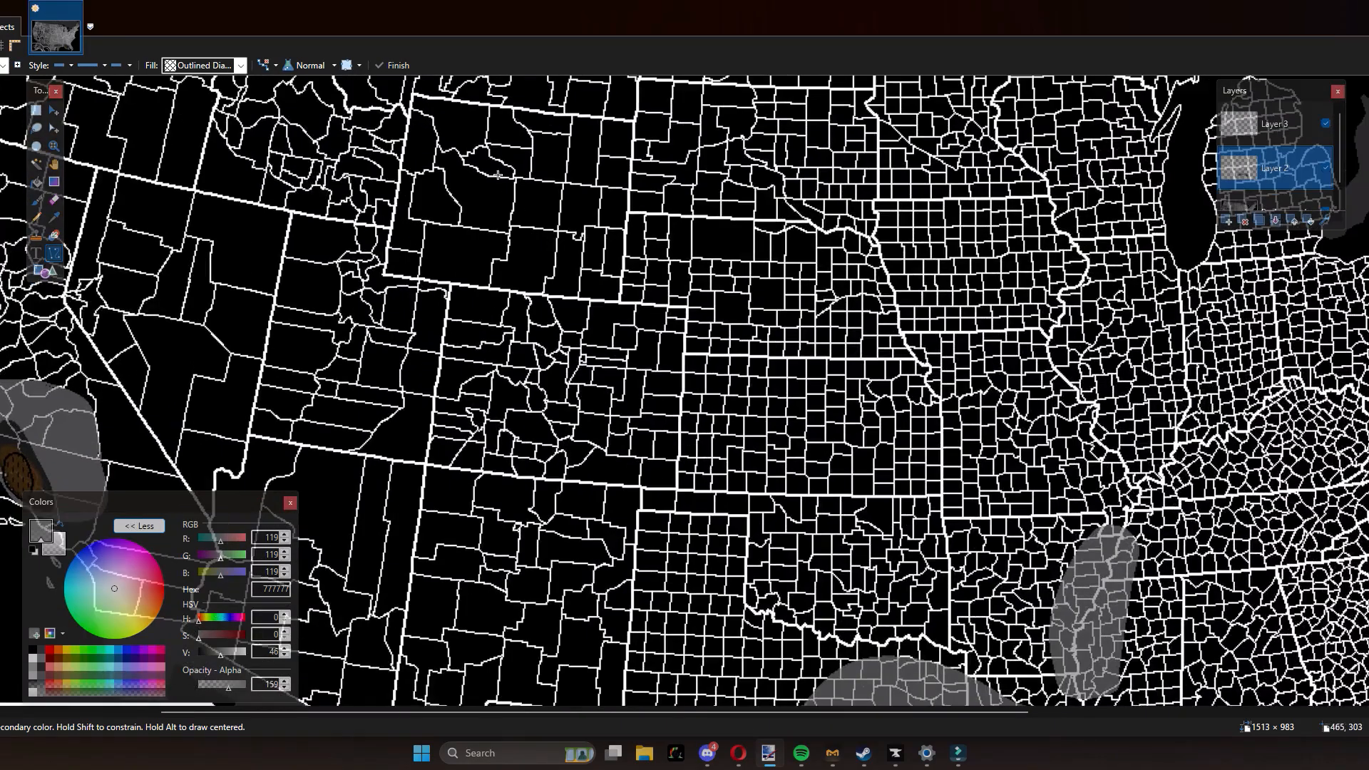
{"action": "left_click", "coordinate": [36, 199]}
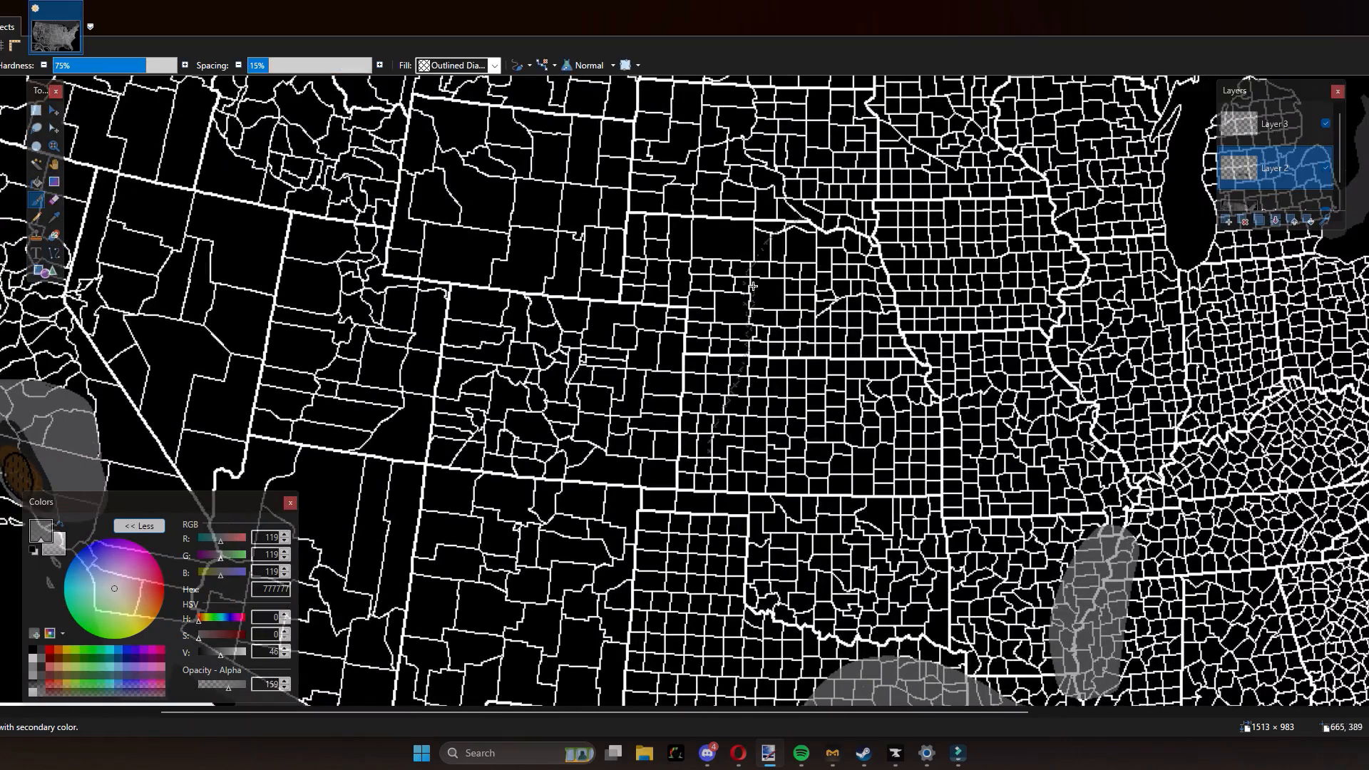
{"action": "key", "text": "ctrl+z"}
Step: Change the fill style to Solid Color
{"action": "left_click", "coordinate": [450, 66]}
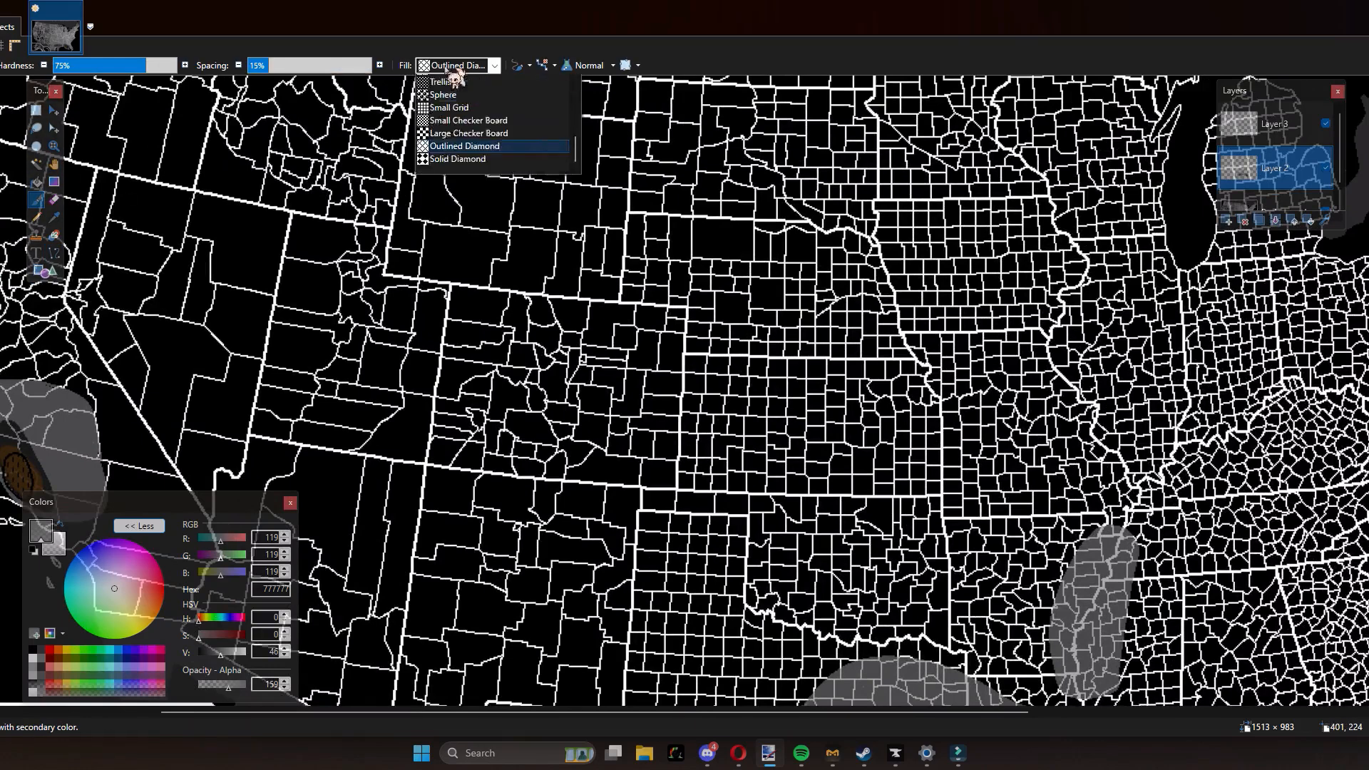
{"action": "scroll", "coordinate": [470, 96], "scroll_direction": "up", "scroll_amount": 10}
{"action": "left_click", "coordinate": [445, 81]}
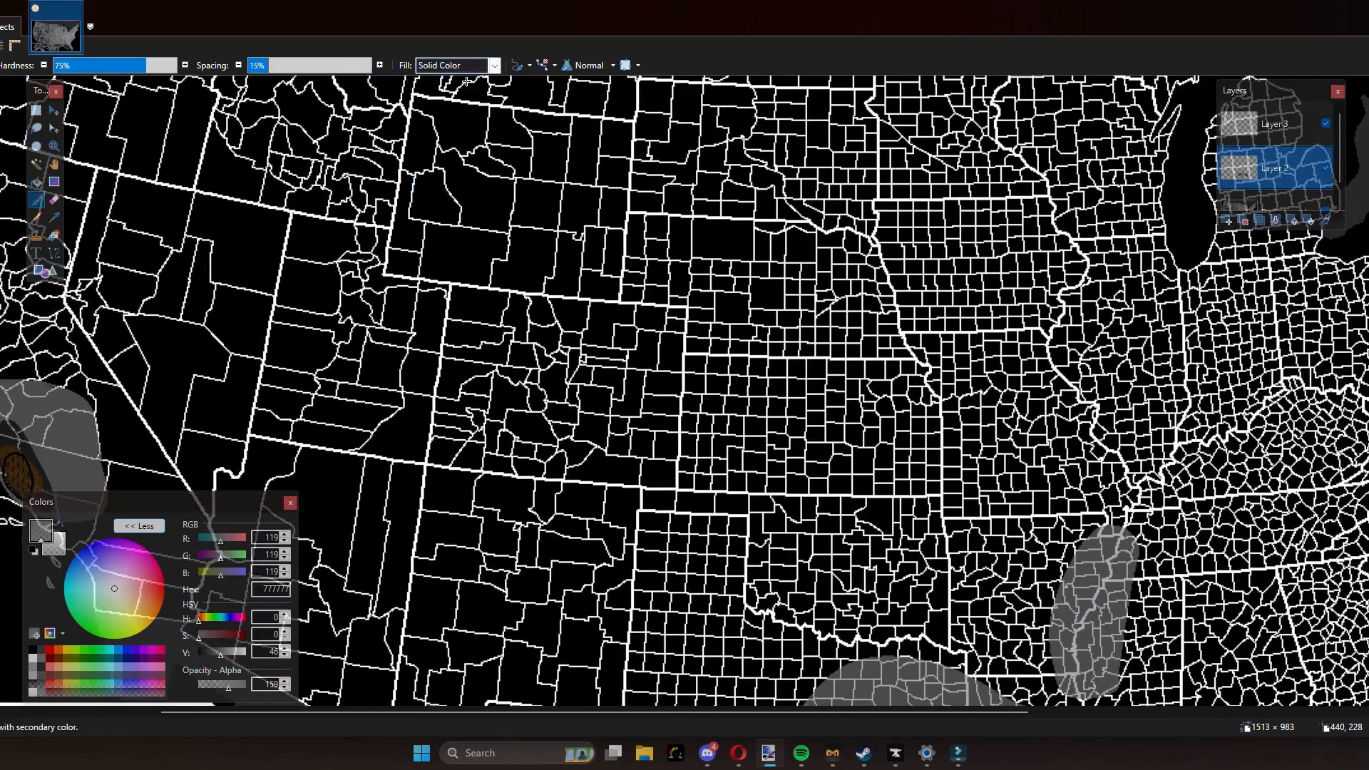
Step: Draw a grey curve from central Nebraska around the northeastern corner of Colorado into northwestern Kansas, leaving it open to the east
{"action": "left_click", "coordinate": [54, 253]}
{"action": "scroll", "coordinate": [748, 306], "scroll_direction": "up", "scroll_amount": 1}
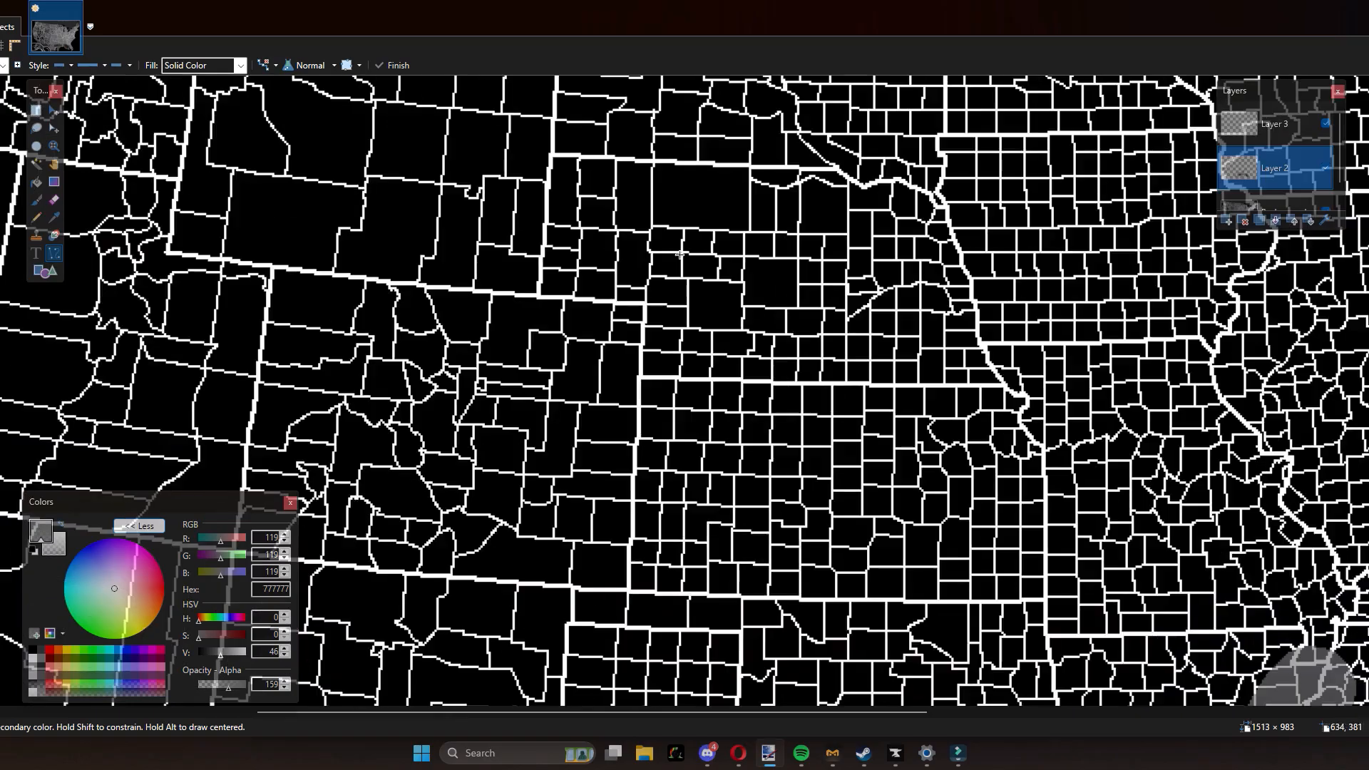
{"action": "mouse_move", "coordinate": [741, 236]}
{"action": "left_mouse_down"}
{"action": "mouse_move", "coordinate": [679, 365]}
{"action": "mouse_move", "coordinate": [727, 543]}
{"action": "left_mouse_up"}
{"action": "left_click_drag", "start_coordinate": [702, 320], "coordinate": [615, 407]}
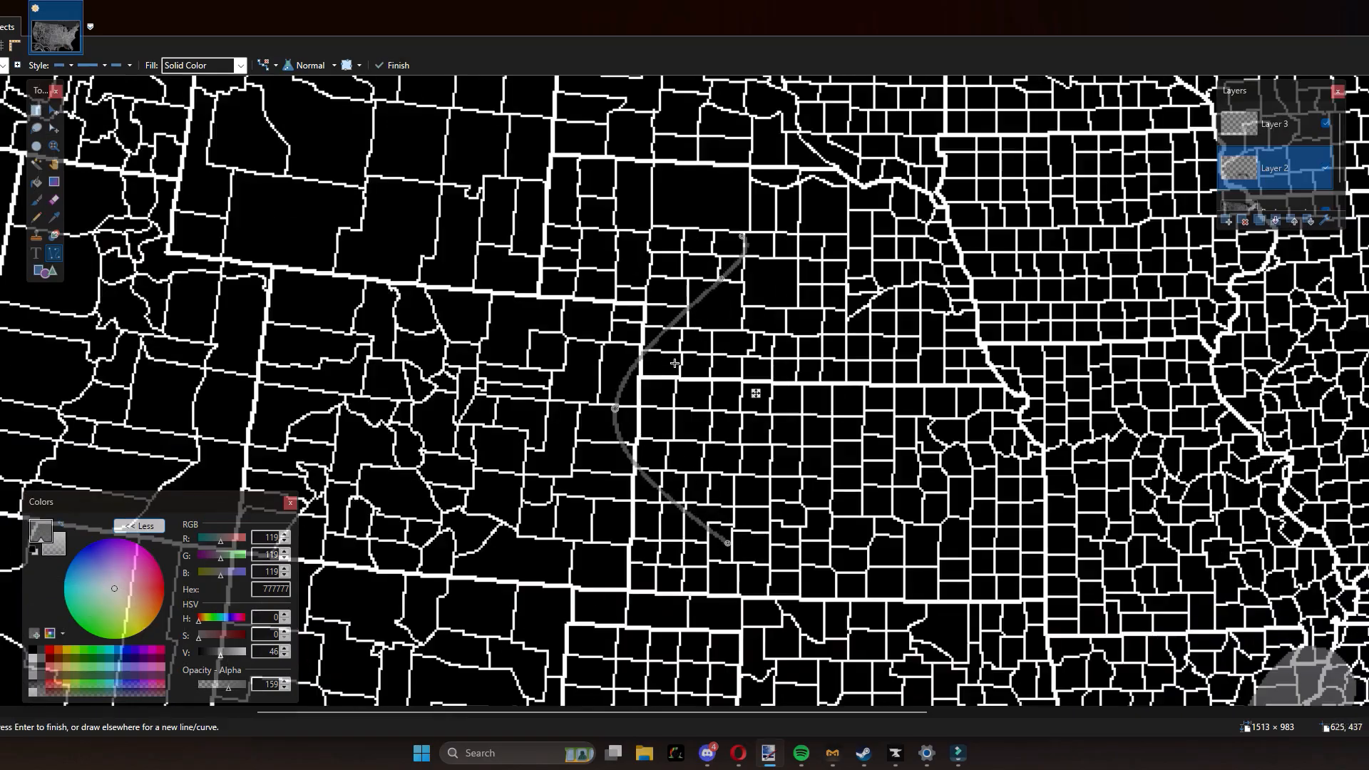
{"action": "left_click_drag", "start_coordinate": [724, 276], "coordinate": [629, 328]}
{"action": "left_click_drag", "start_coordinate": [736, 241], "coordinate": [841, 280]}
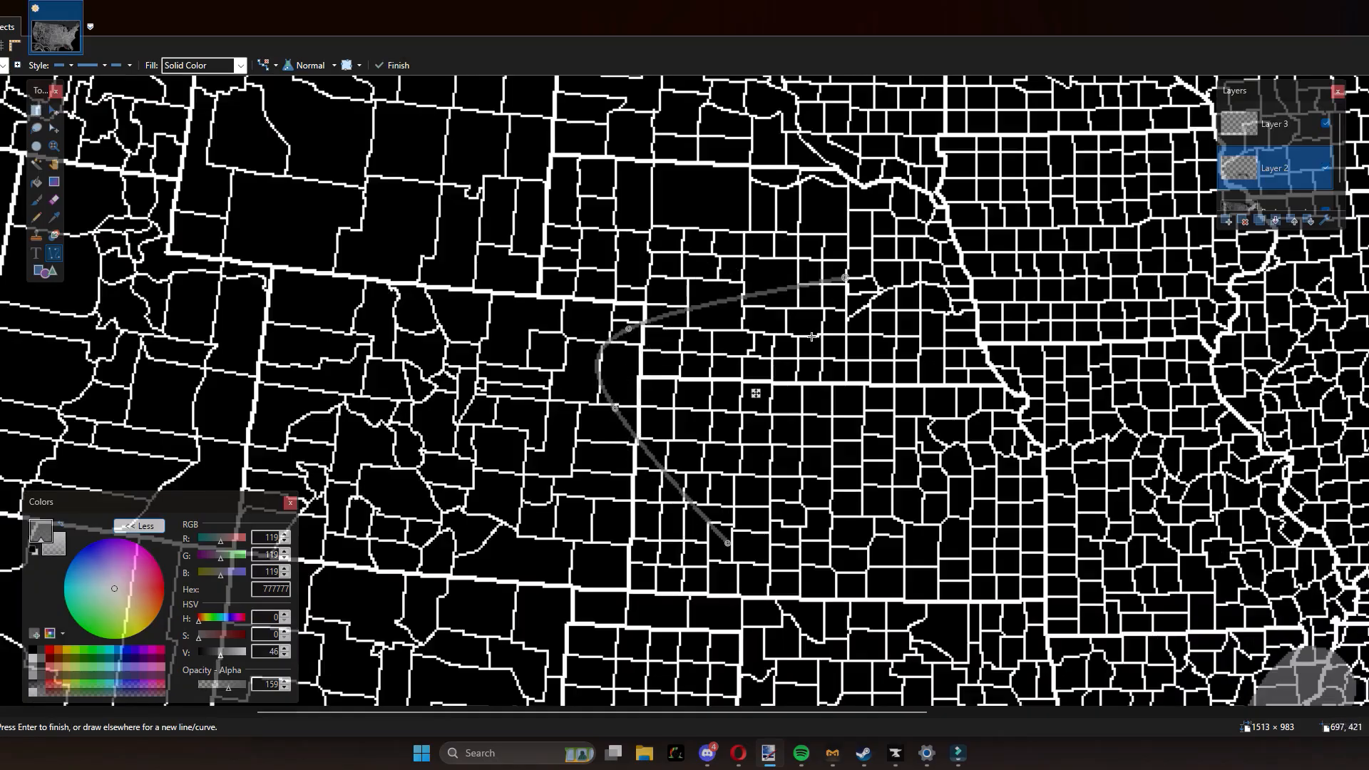
{"action": "left_click_drag", "start_coordinate": [723, 547], "coordinate": [735, 425]}
{"action": "scroll", "coordinate": [696, 241], "scroll_direction": "down", "scroll_amount": 2}
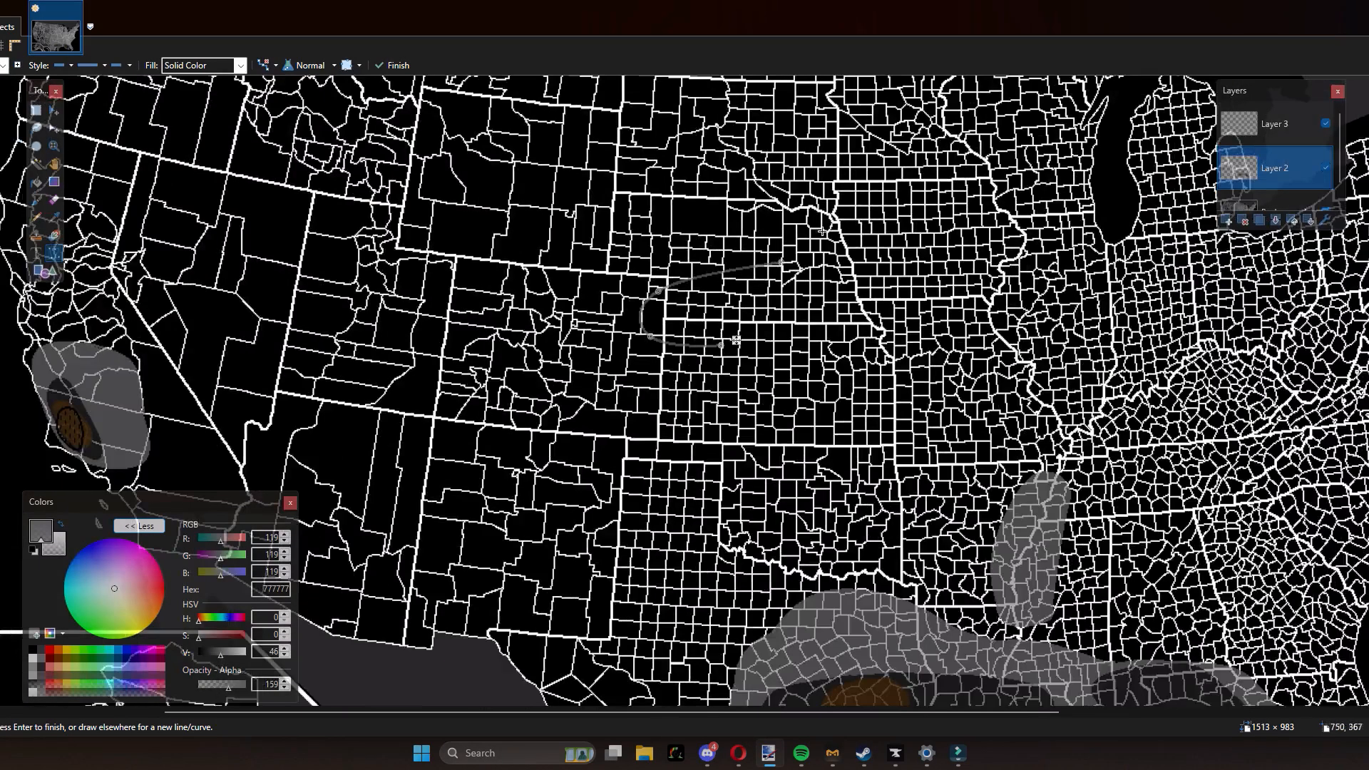
{"action": "scroll", "coordinate": [823, 231], "scroll_direction": "down", "scroll_amount": 3}
{"action": "scroll", "coordinate": [790, 238], "scroll_direction": "up", "scroll_amount": 5}
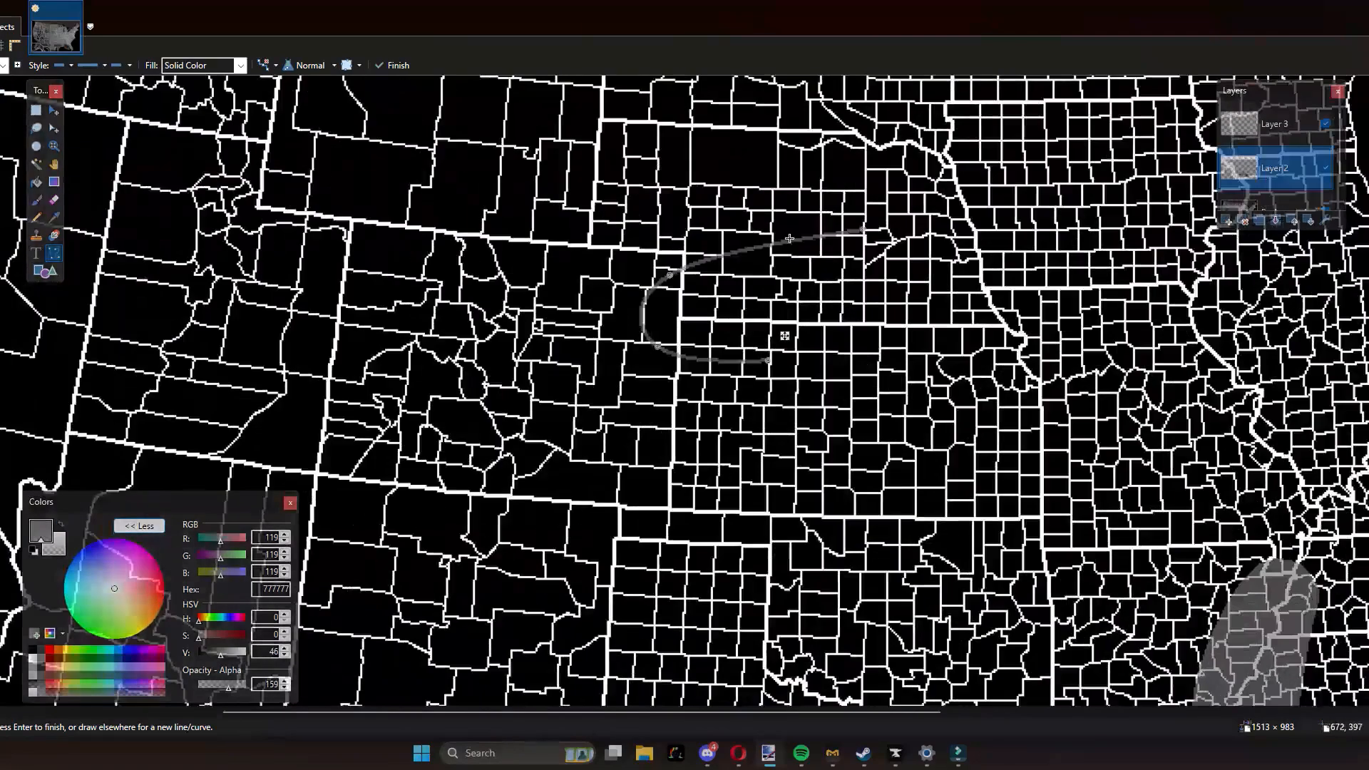
{"action": "scroll", "coordinate": [789, 238], "scroll_direction": "up", "scroll_amount": 1}
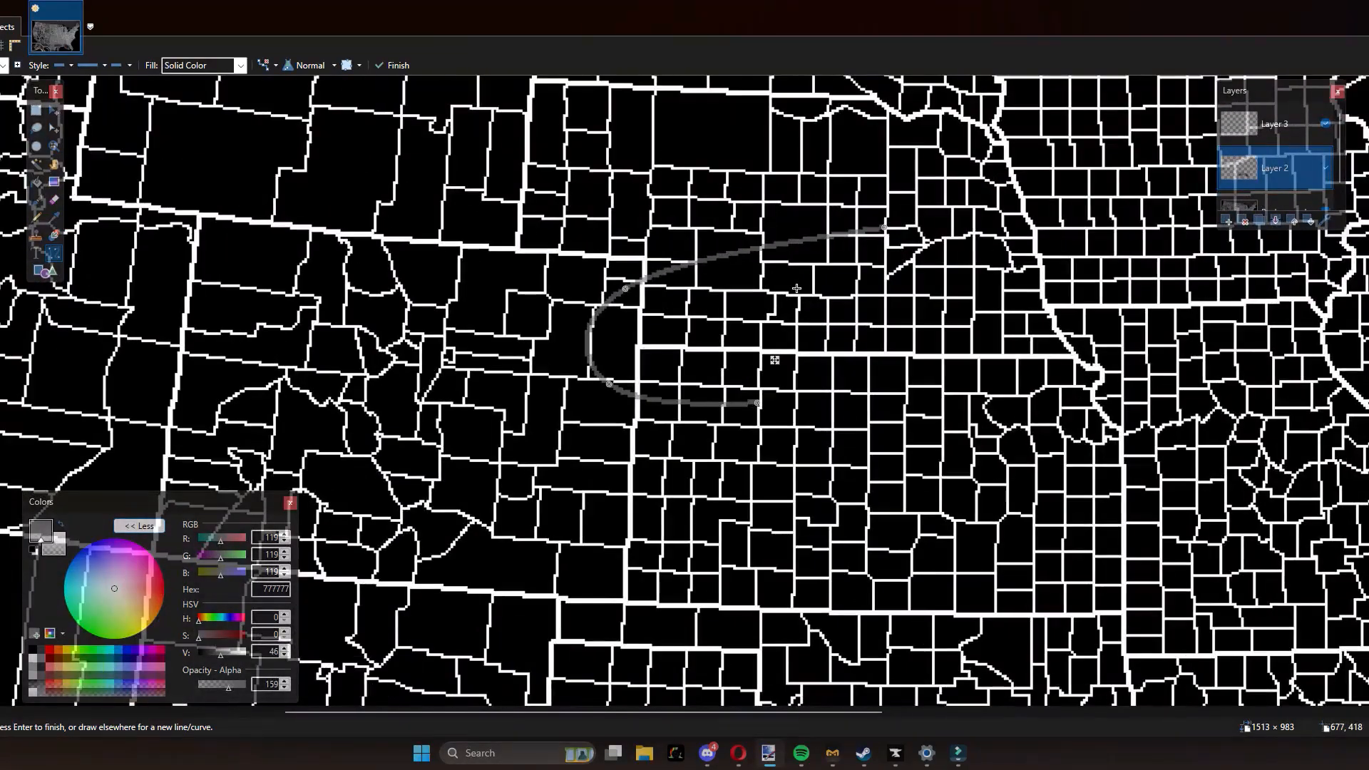
Step: Try a second curve over central Colorado with the antialiasing mode switched, and undo both the curve and the mode change
{"action": "left_click", "coordinate": [272, 74]}
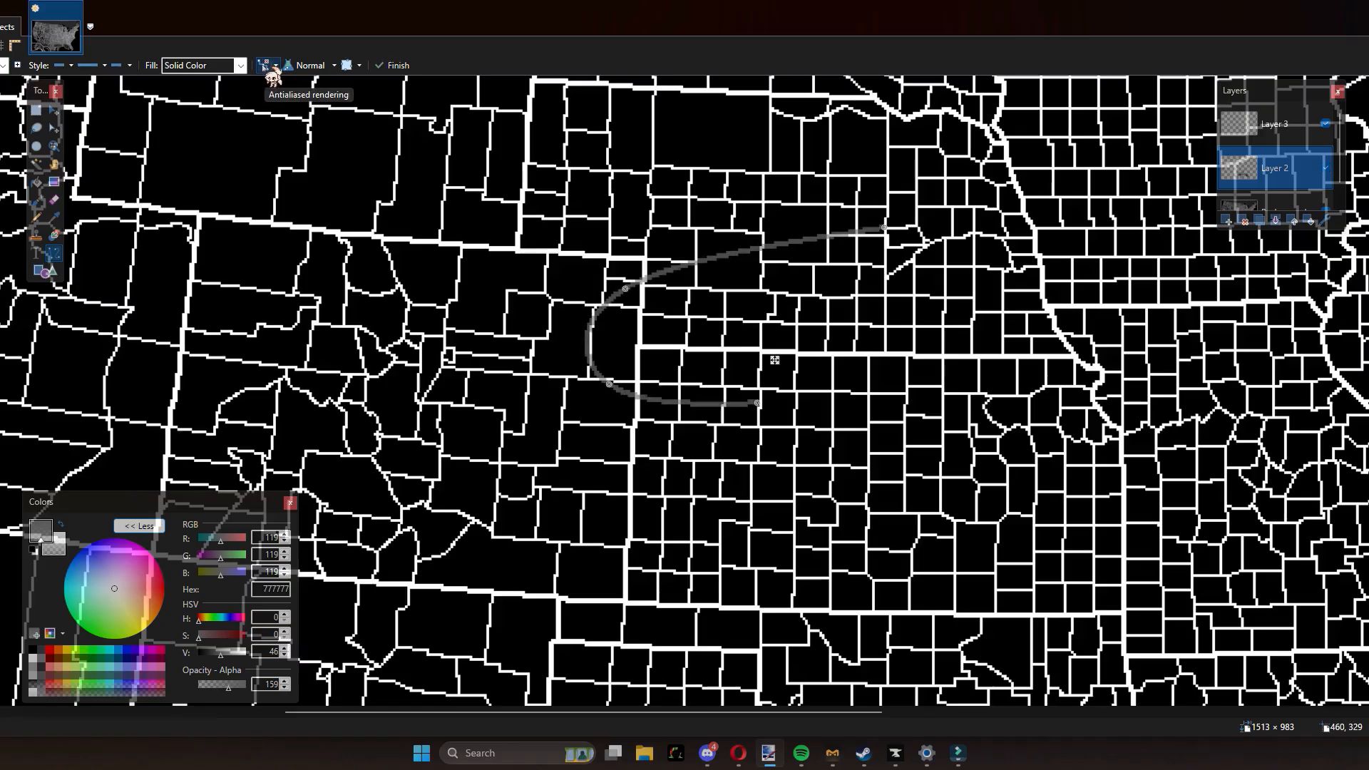
{"action": "left_click_drag", "start_coordinate": [397, 434], "coordinate": [457, 271]}
{"action": "left_click_drag", "start_coordinate": [396, 434], "coordinate": [504, 504]}
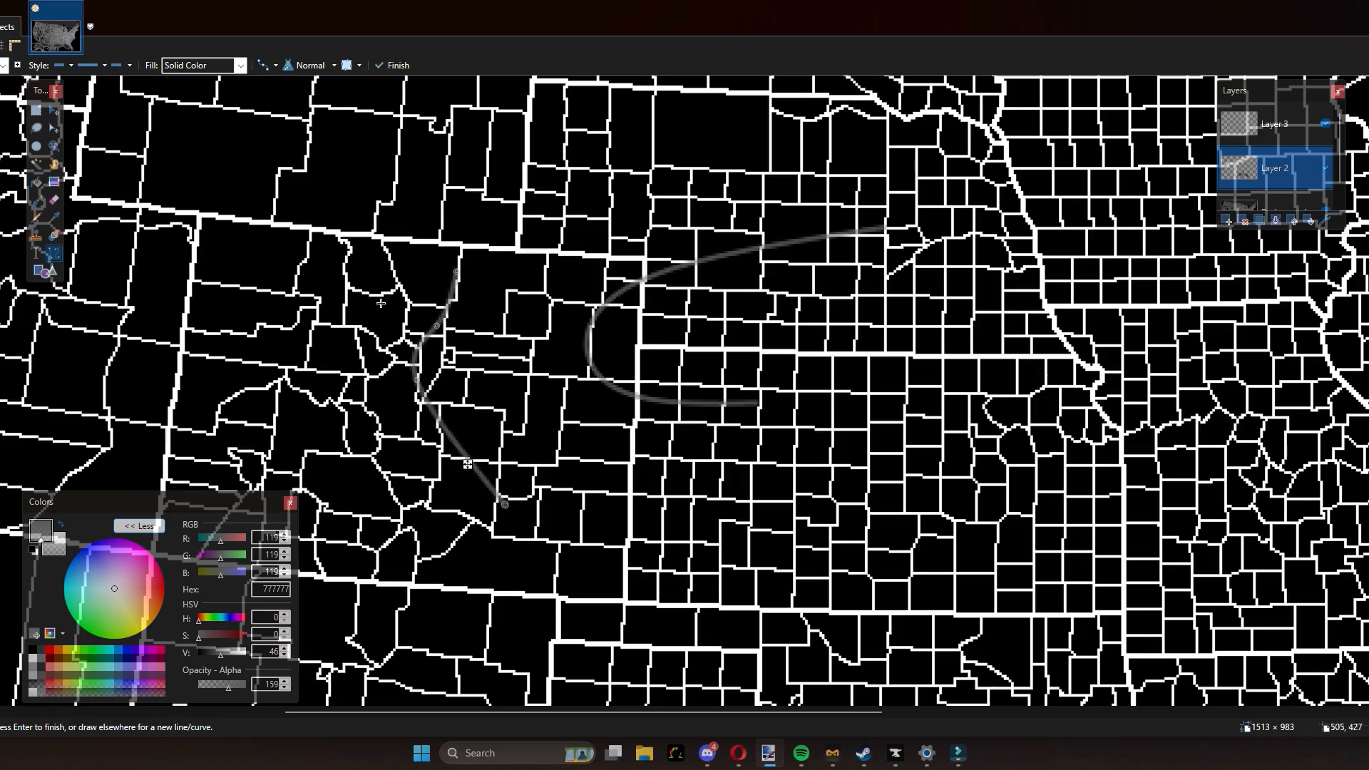
{"action": "key", "text": "ctrl+z"}
{"action": "key", "text": "ctrl+z"}
{"action": "left_click", "coordinate": [262, 65]}
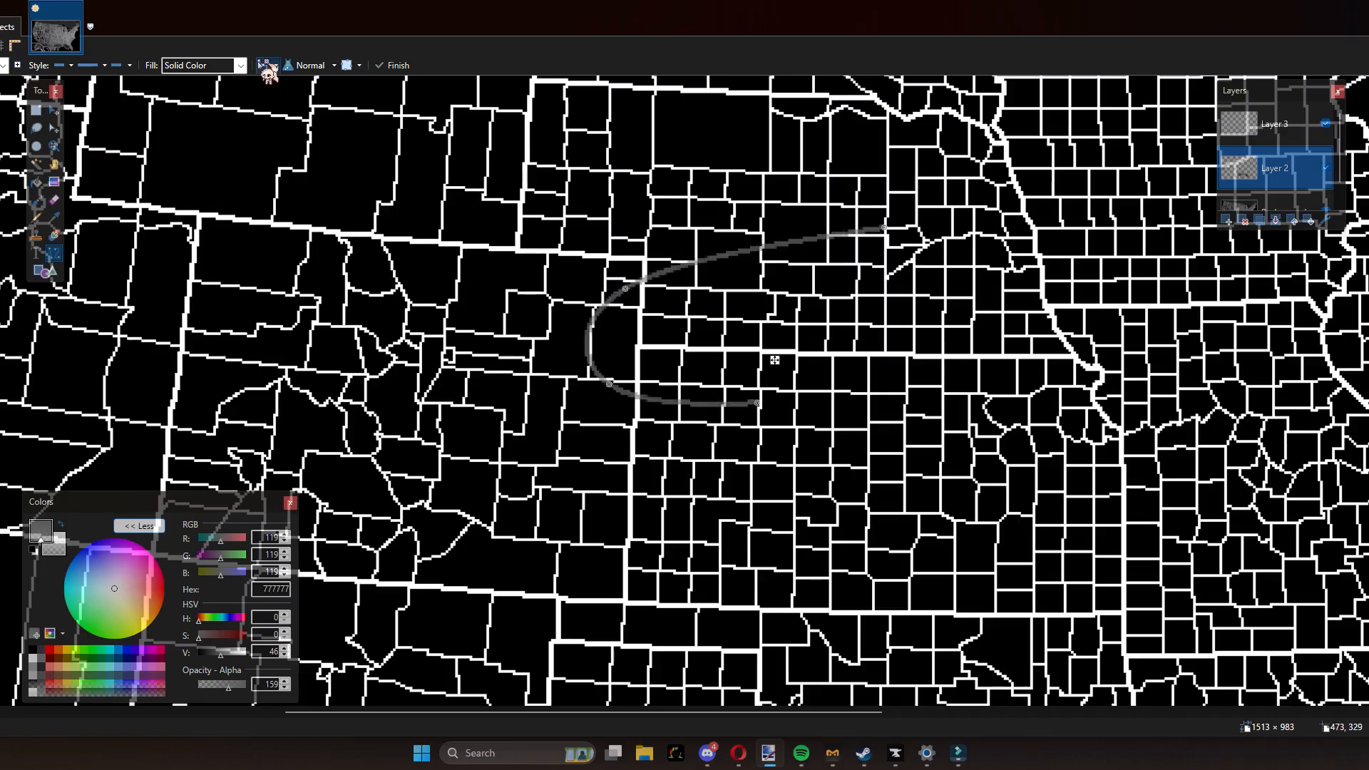
{"action": "scroll", "coordinate": [273, 77], "scroll_direction": "down", "scroll_amount": 3}
{"action": "scroll", "coordinate": [275, 77], "scroll_direction": "up", "scroll_amount": 4}
{"action": "left_click", "coordinate": [270, 66]}
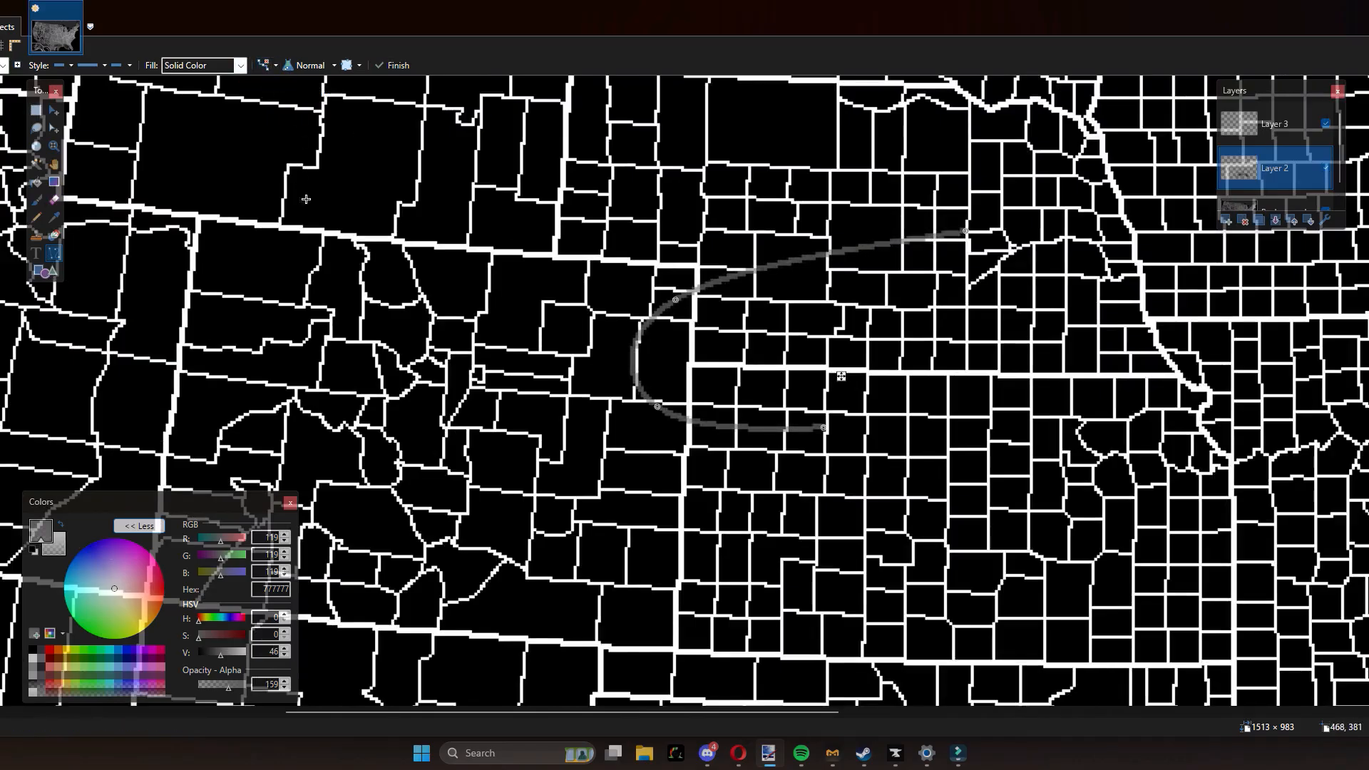
{"action": "scroll", "coordinate": [298, 178], "scroll_direction": "down", "scroll_amount": 1}
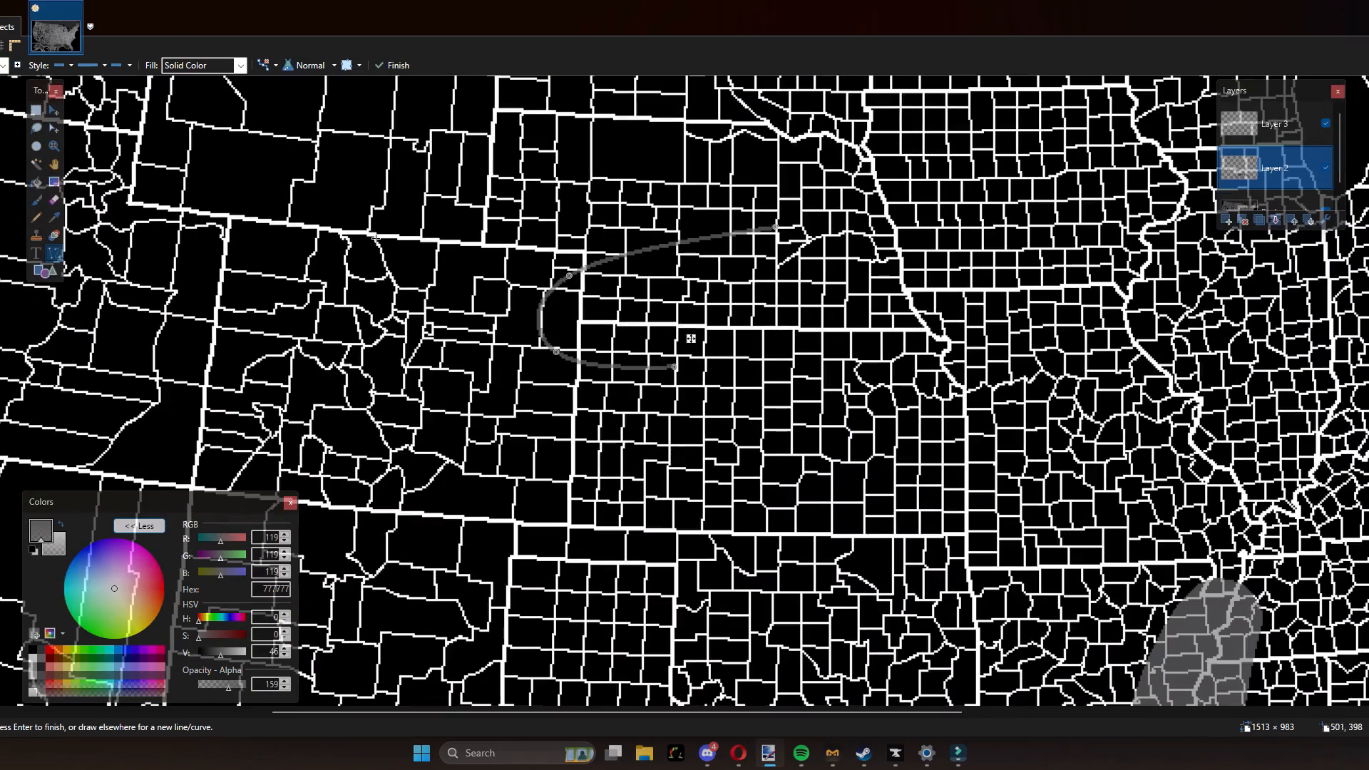
{"action": "scroll", "coordinate": [671, 283], "scroll_direction": "up", "scroll_amount": 1}
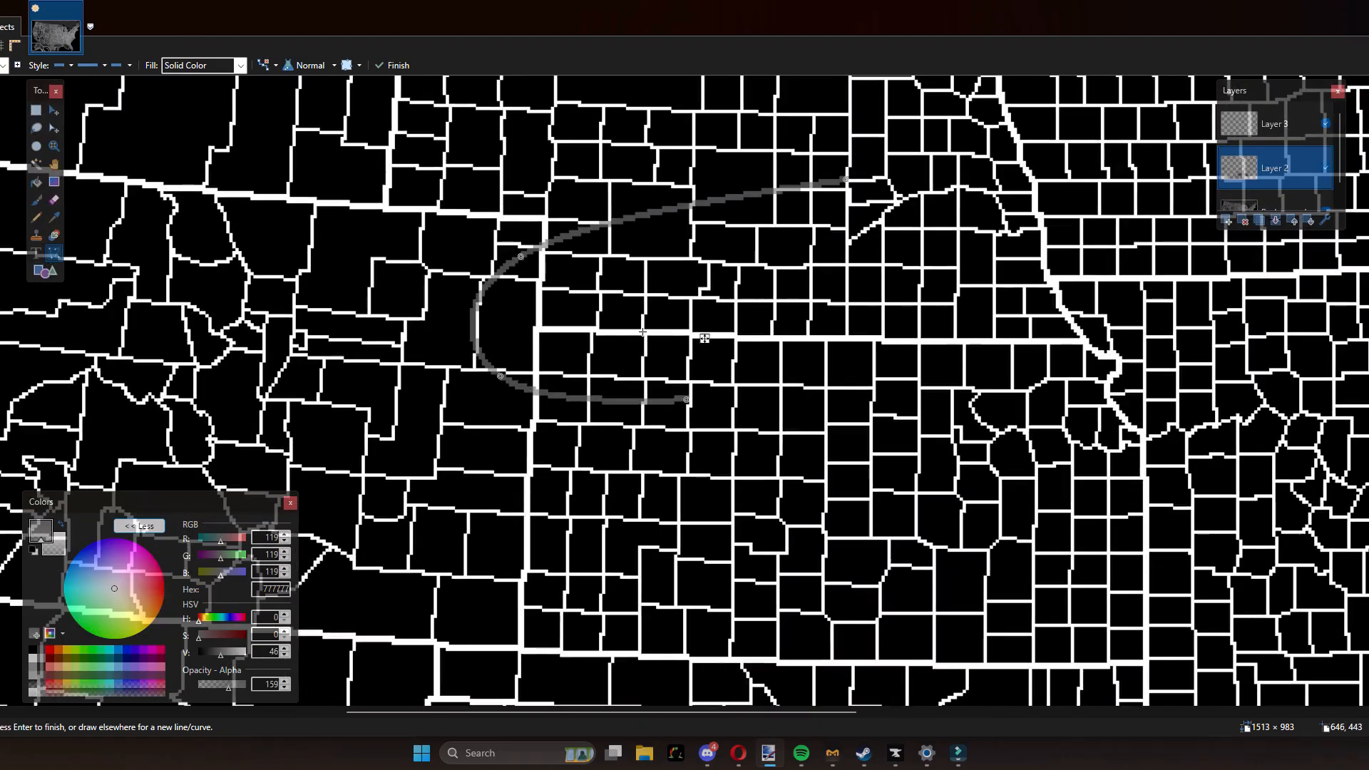
Step: Try a second grey curve from southern Nebraska down into western Kansas, bowing it southeastward
{"action": "left_click_drag", "start_coordinate": [859, 331], "coordinate": [846, 453]}
{"action": "left_click_drag", "start_coordinate": [846, 453], "coordinate": [728, 519]}
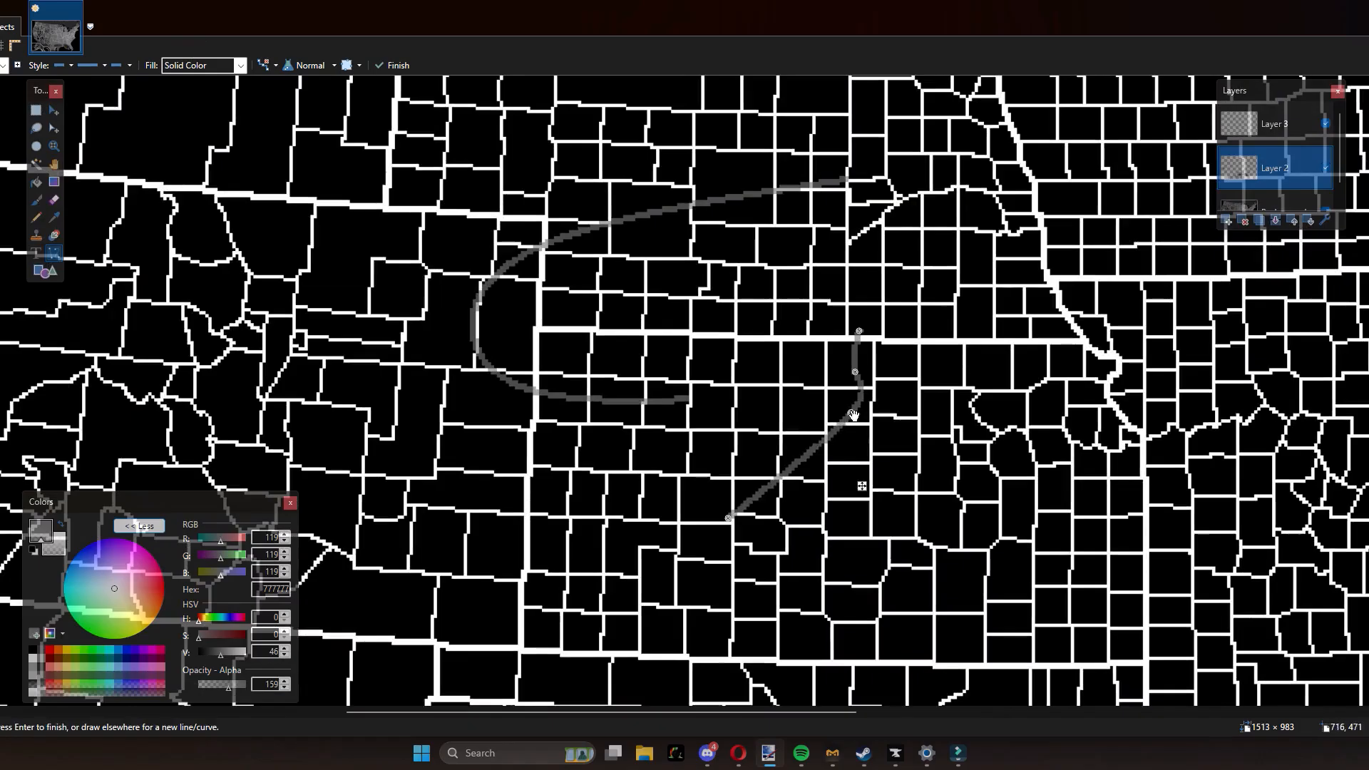
{"action": "left_click_drag", "start_coordinate": [852, 412], "coordinate": [761, 502]}
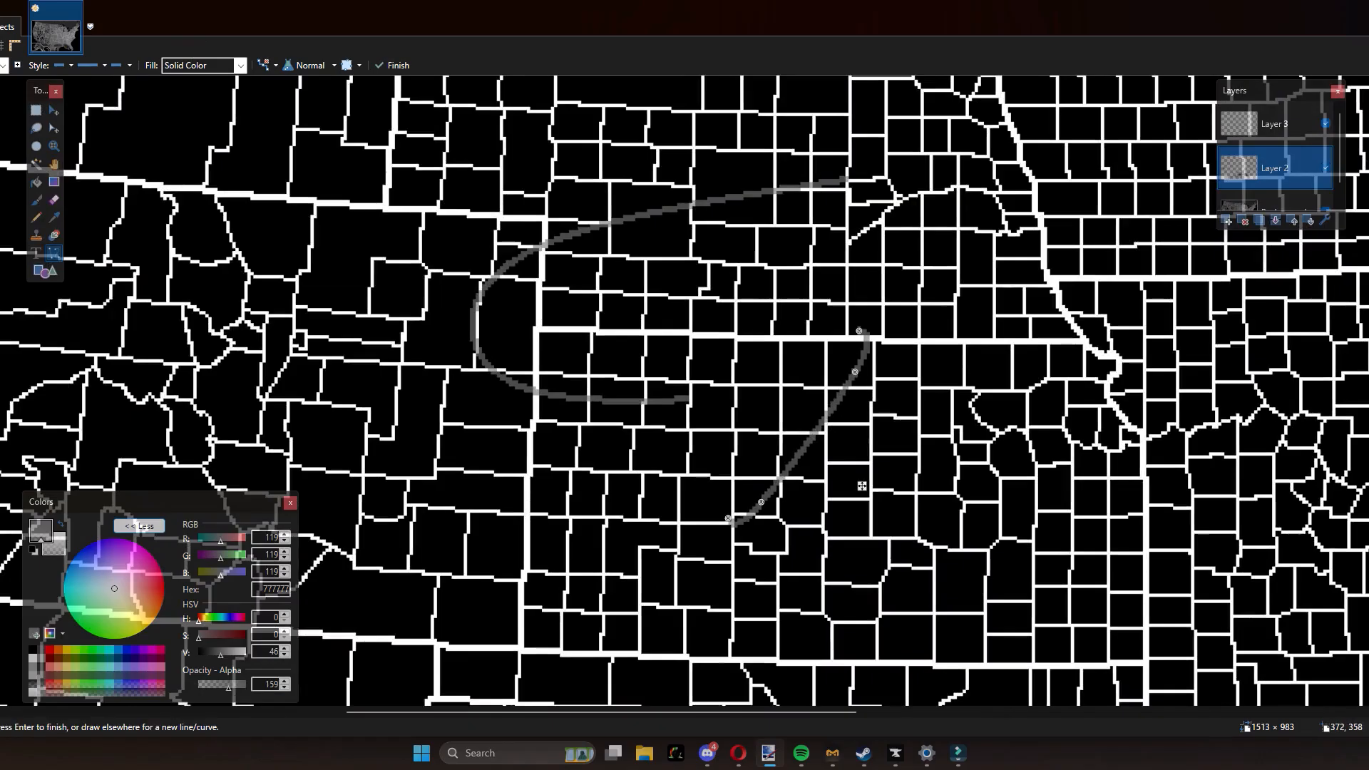
{"action": "left_click_drag", "start_coordinate": [863, 332], "coordinate": [864, 275]}
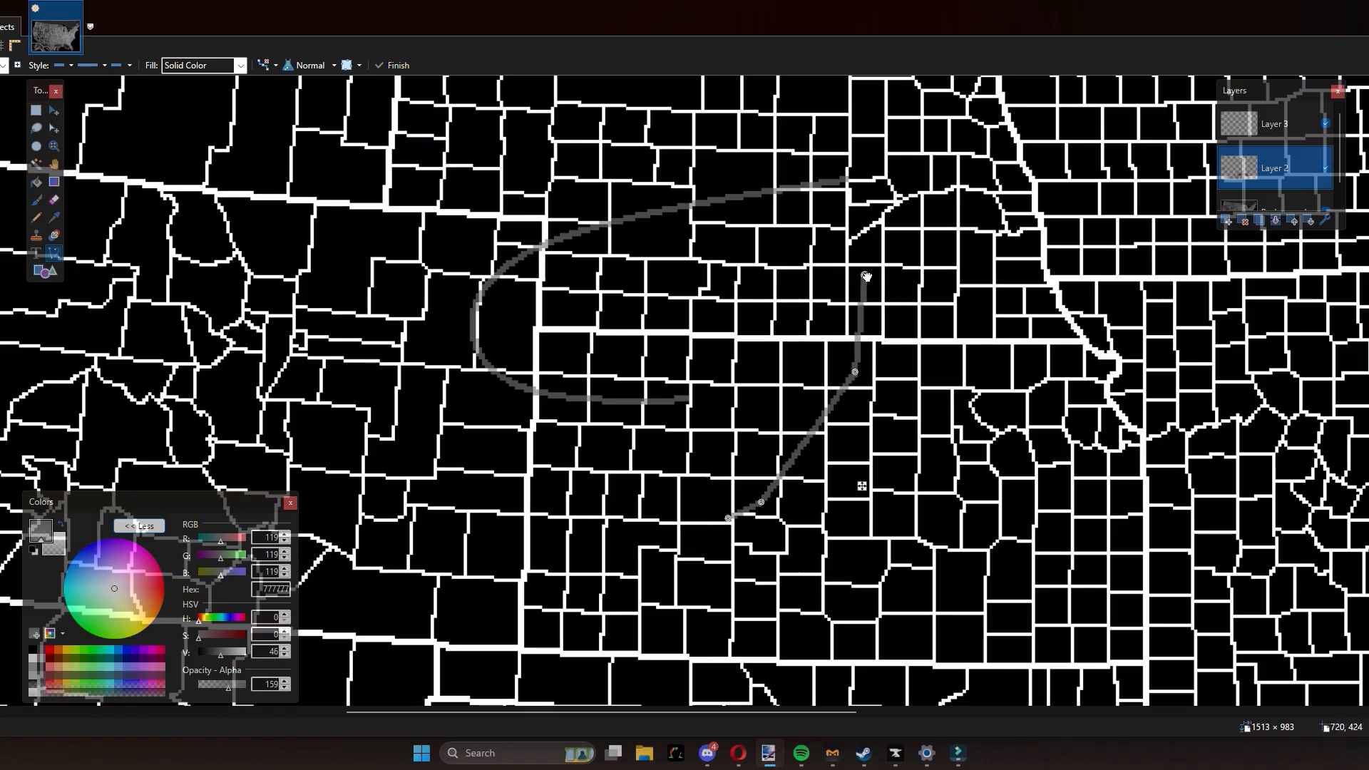
{"action": "left_click_drag", "start_coordinate": [728, 517], "coordinate": [697, 521]}
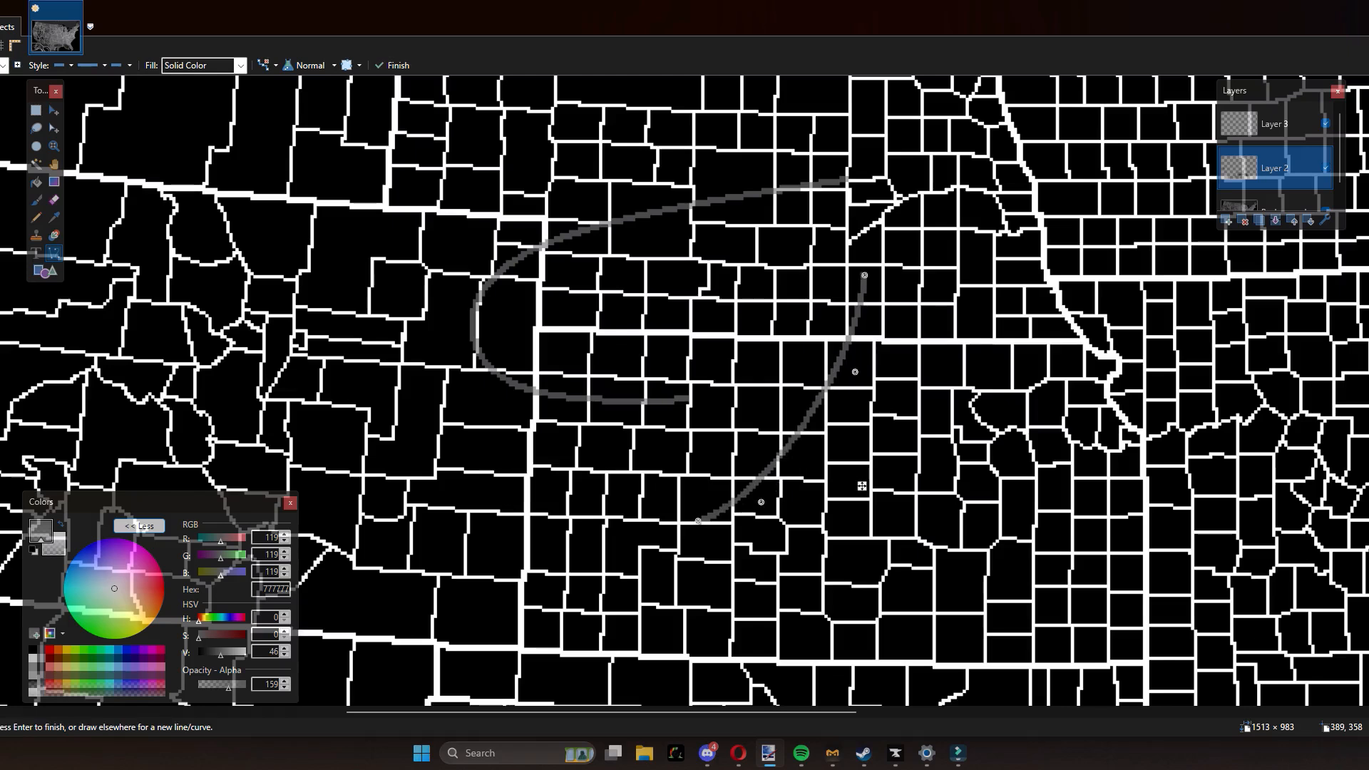
{"action": "mouse_move", "coordinate": [864, 275]}
{"action": "left_mouse_down"}
{"action": "mouse_move", "coordinate": [1020, 239]}
{"action": "mouse_move", "coordinate": [1134, 460]}
{"action": "mouse_move", "coordinate": [1026, 192]}
{"action": "mouse_move", "coordinate": [665, 296]}
{"action": "mouse_move", "coordinate": [657, 391]}
{"action": "mouse_move", "coordinate": [701, 400]}
{"action": "mouse_move", "coordinate": [696, 375]}
{"action": "mouse_move", "coordinate": [677, 435]}
{"action": "mouse_move", "coordinate": [665, 409]}
{"action": "mouse_move", "coordinate": [713, 421]}
{"action": "mouse_move", "coordinate": [832, 169]}
{"action": "mouse_move", "coordinate": [895, 228]}
{"action": "mouse_move", "coordinate": [882, 258]}
{"action": "left_mouse_up"}
{"action": "left_click", "coordinate": [0, 65]}
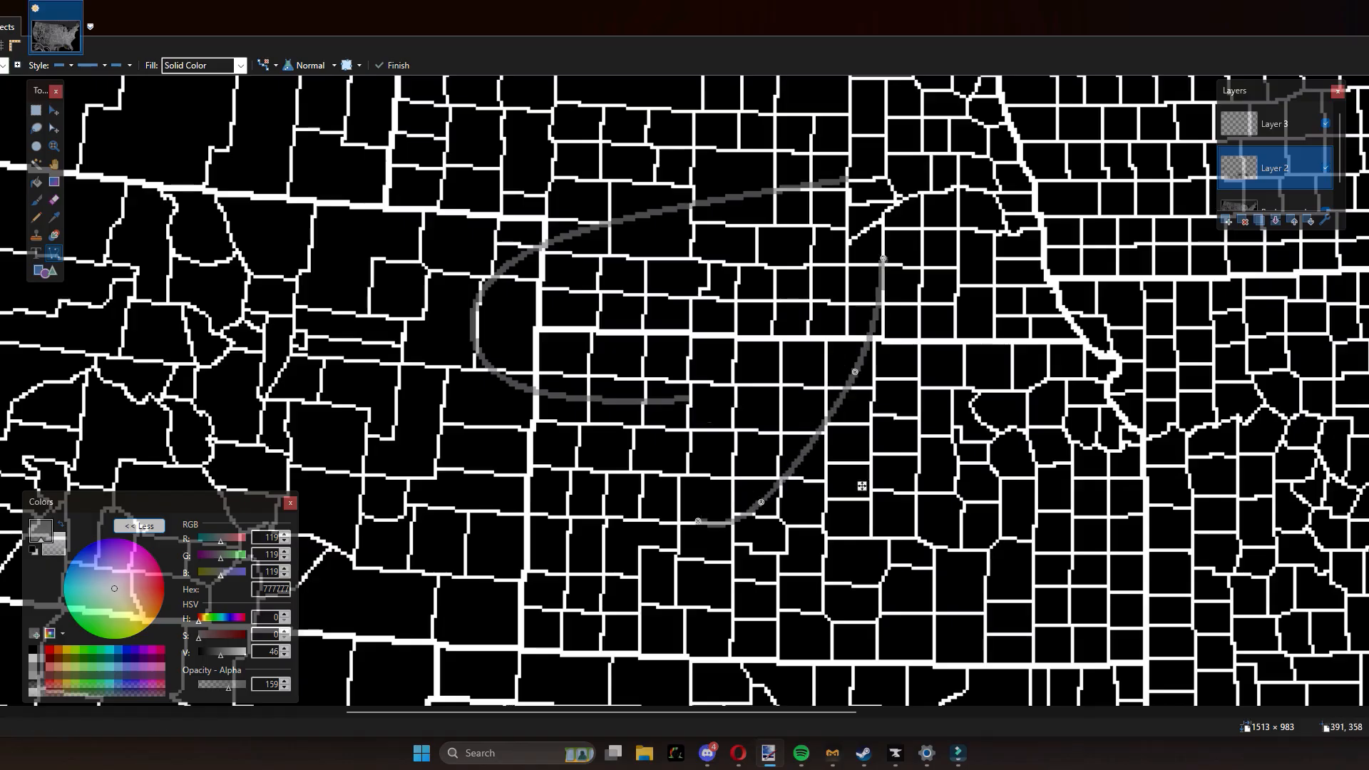
Step: Compare the Kansas curve with the shaded areas farther south, and undo it
{"action": "scroll", "coordinate": [708, 323], "scroll_direction": "down", "scroll_amount": 2}
{"action": "scroll", "coordinate": [702, 321], "scroll_direction": "up", "scroll_amount": 2}
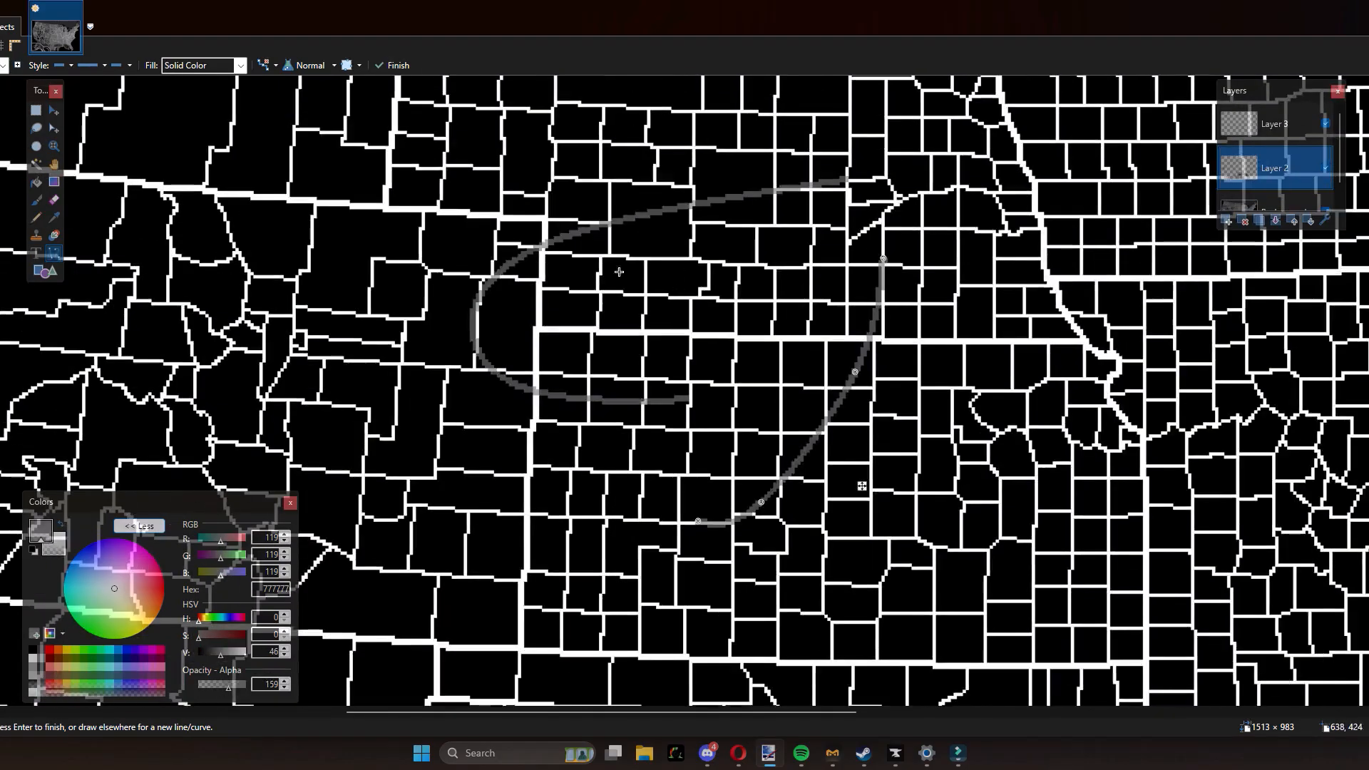
{"action": "scroll", "coordinate": [594, 155], "scroll_direction": "down", "scroll_amount": 3}
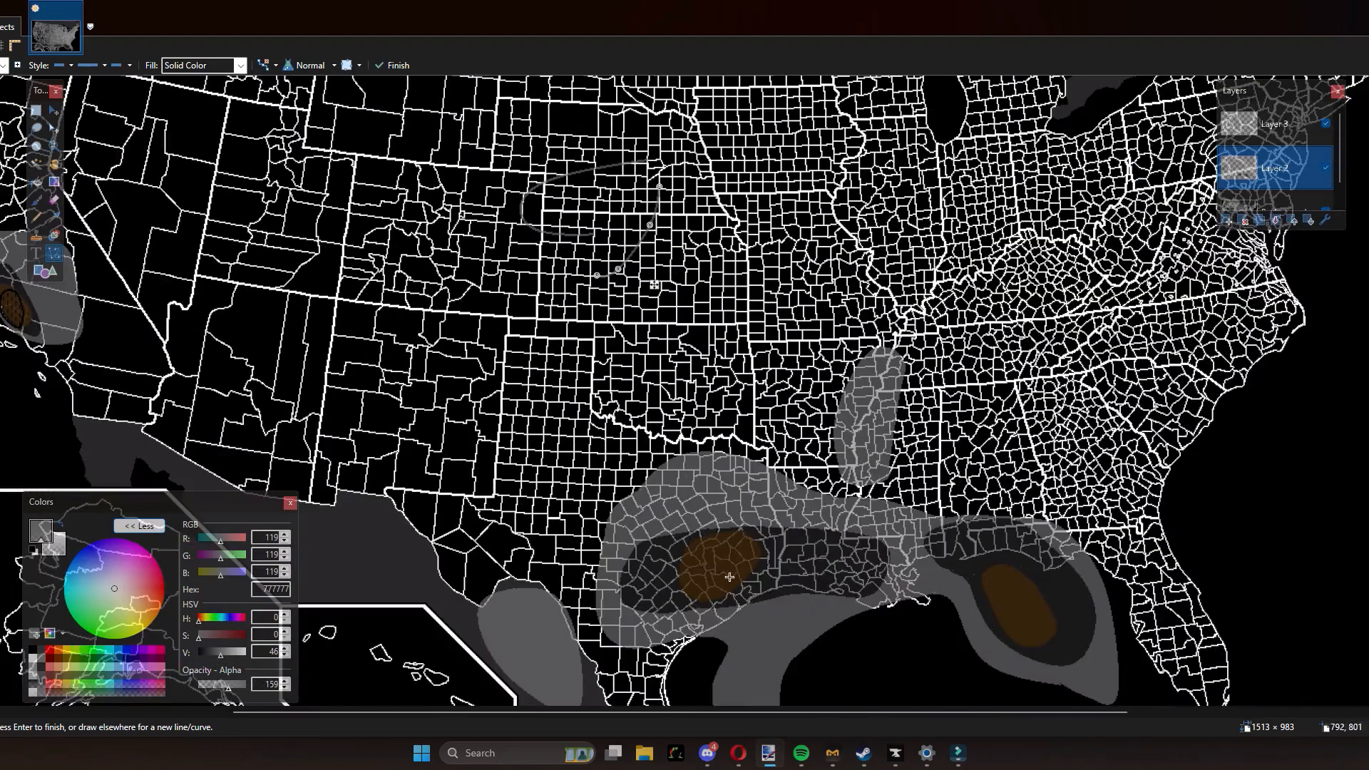
{"action": "scroll", "coordinate": [679, 547], "scroll_direction": "down", "scroll_amount": 1}
{"action": "scroll", "coordinate": [722, 452], "scroll_direction": "up", "scroll_amount": 5}
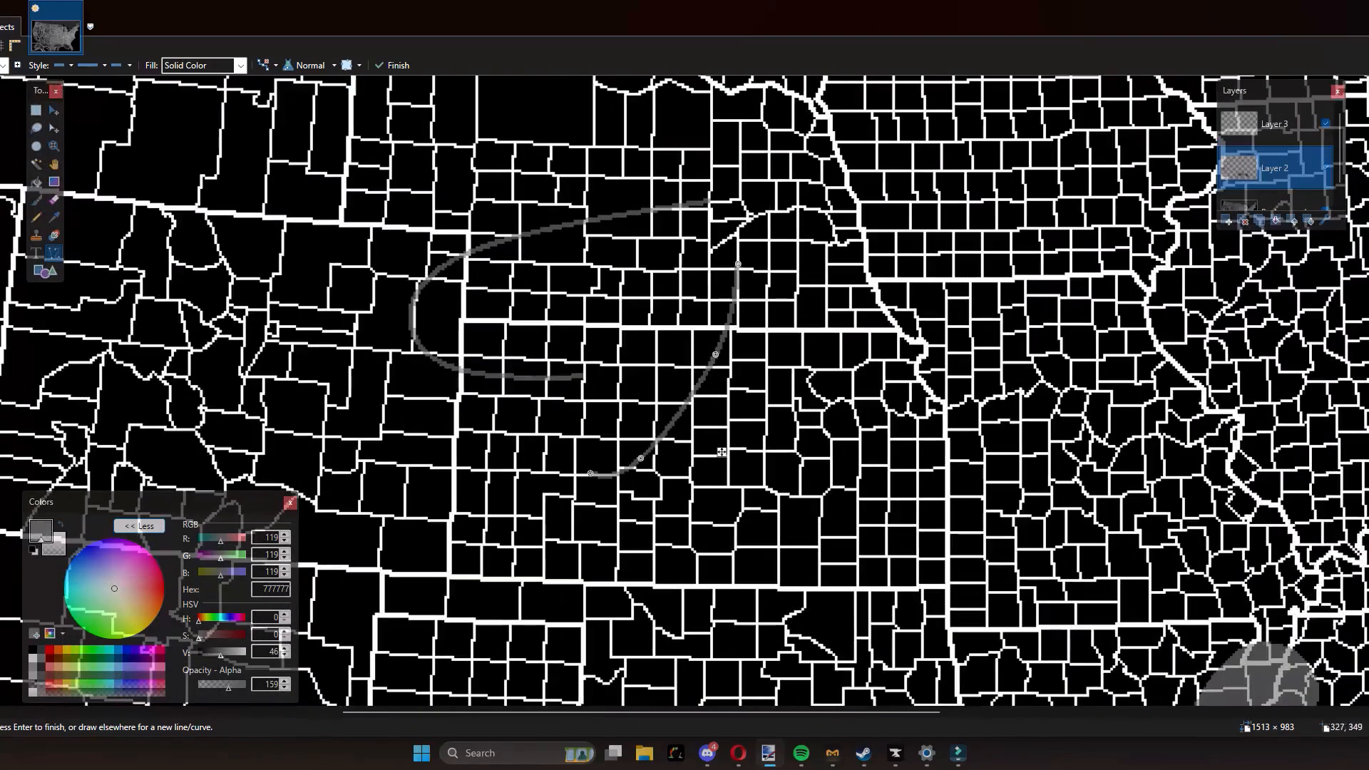
{"action": "scroll", "coordinate": [722, 451], "scroll_direction": "down", "scroll_amount": 1}
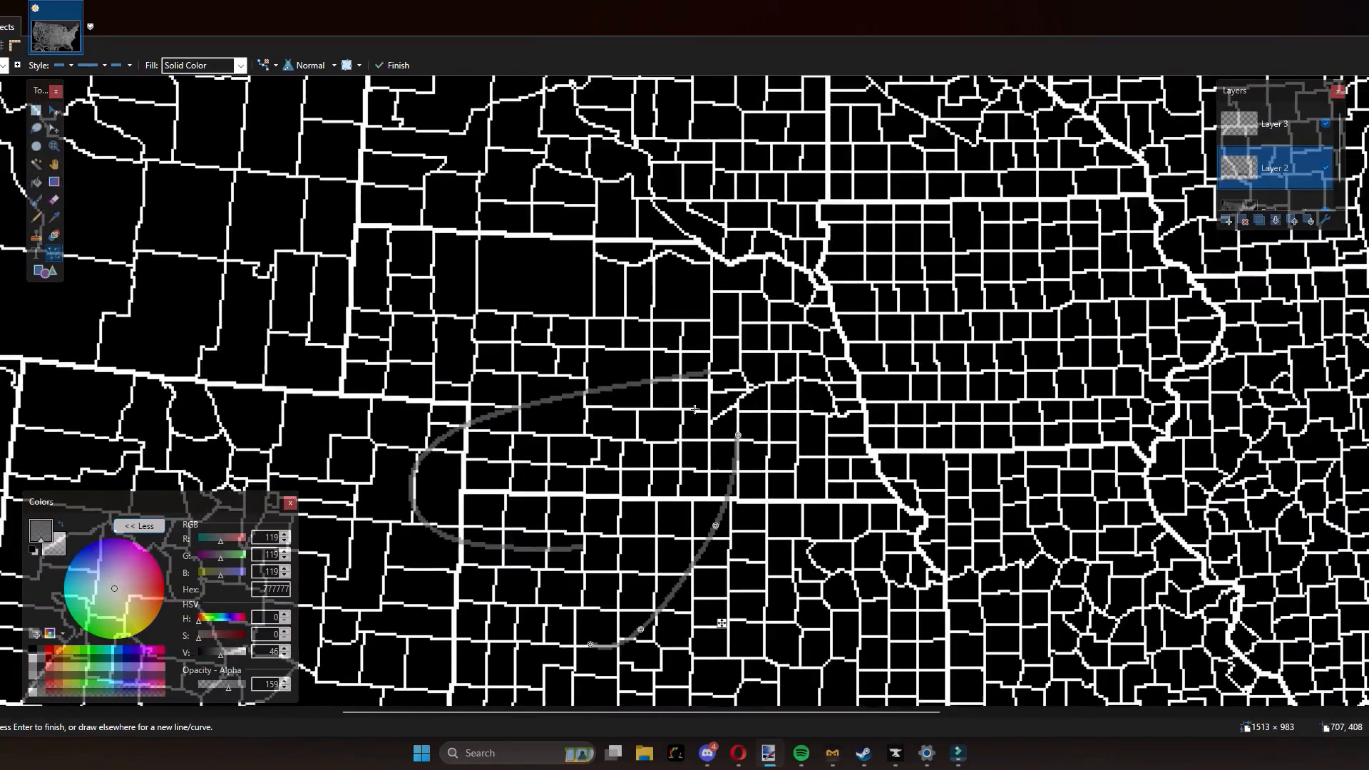
{"action": "scroll", "coordinate": [757, 408], "scroll_direction": "up", "scroll_amount": 1}
{"action": "scroll", "coordinate": [715, 376], "scroll_direction": "up", "scroll_amount": 1}
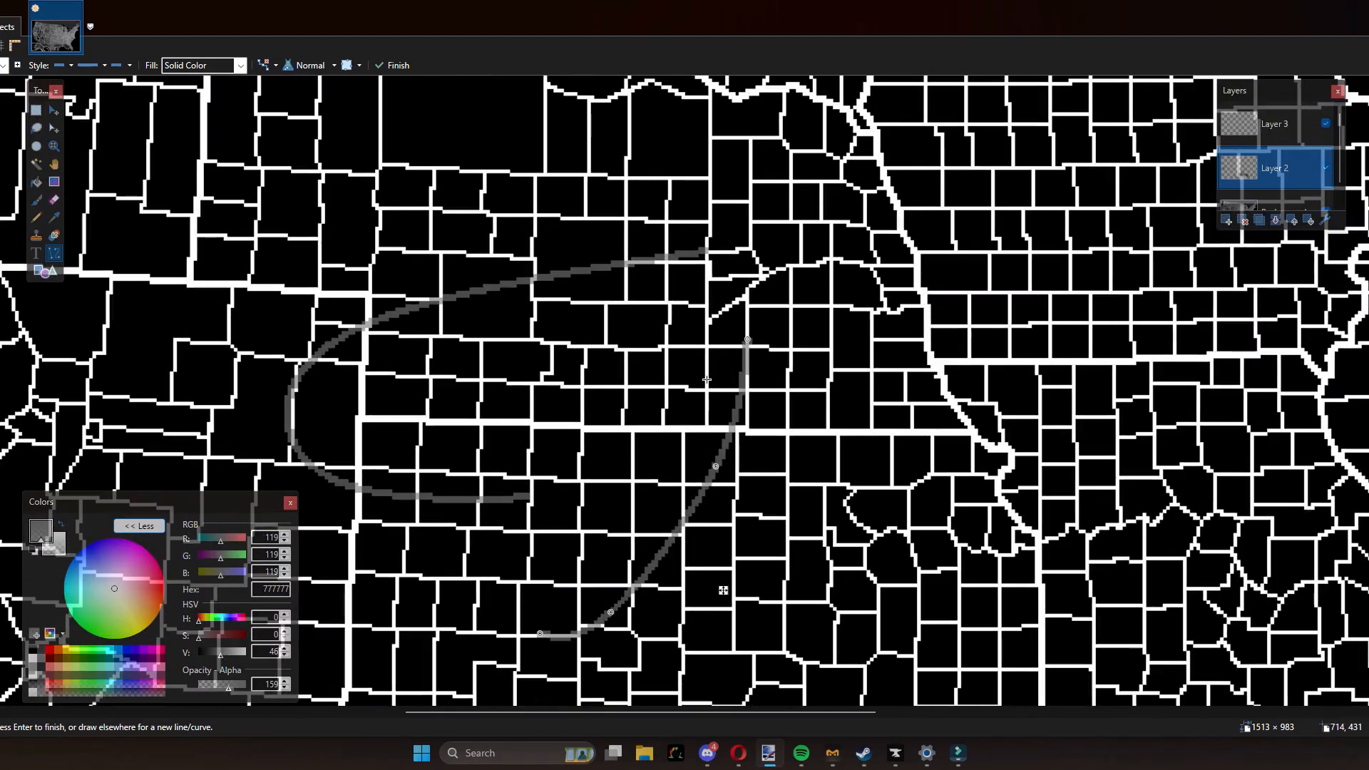
{"action": "key", "text": "ctrl+z"}
{"action": "key", "text": "ctrl+z"}
Step: Reshape the first curve's bend slightly inward at Colorado's northeastern corner
{"action": "scroll", "coordinate": [707, 379], "scroll_direction": "down", "scroll_amount": 2}
{"action": "scroll", "coordinate": [444, 249], "scroll_direction": "up", "scroll_amount": 1}
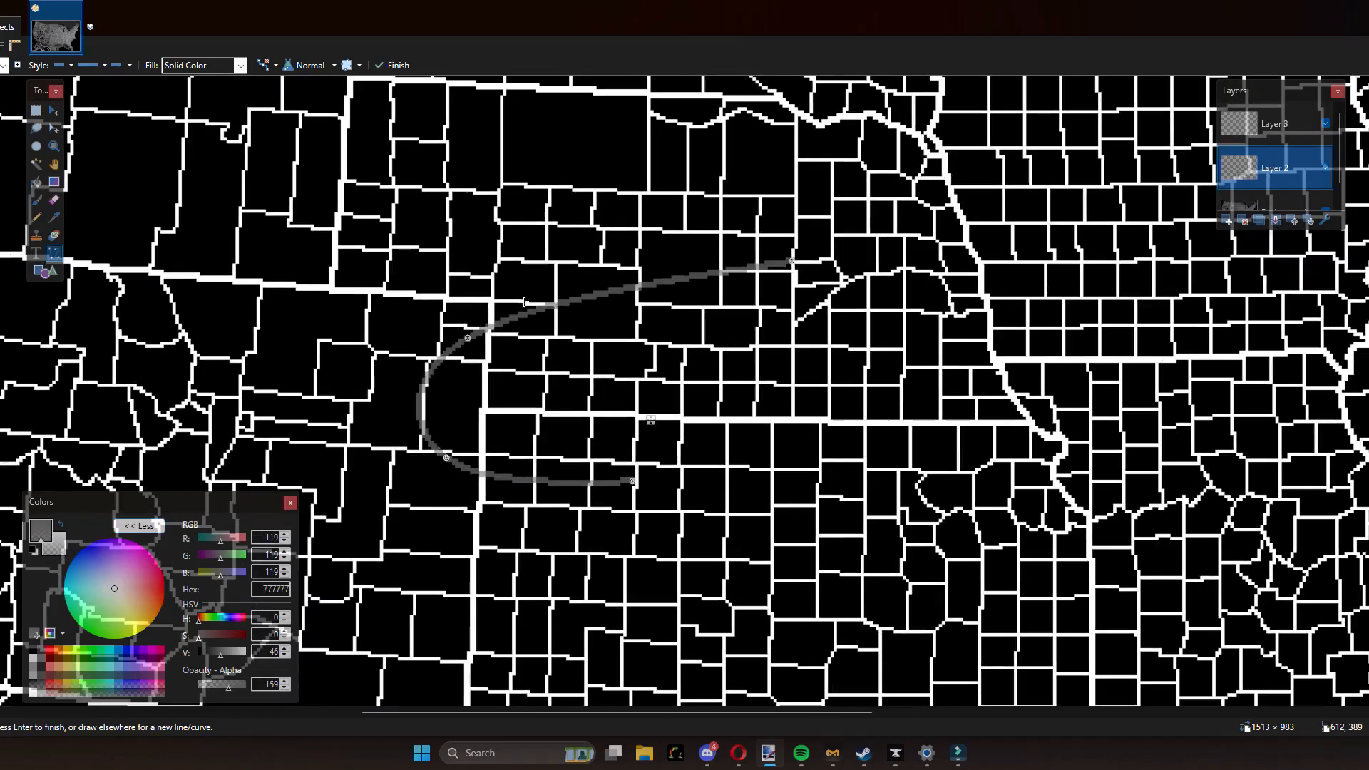
{"action": "mouse_move", "coordinate": [467, 336]}
{"action": "left_mouse_down"}
{"action": "mouse_move", "coordinate": [457, 349]}
{"action": "mouse_move", "coordinate": [556, 299]}
{"action": "mouse_move", "coordinate": [477, 330]}
{"action": "left_mouse_up"}
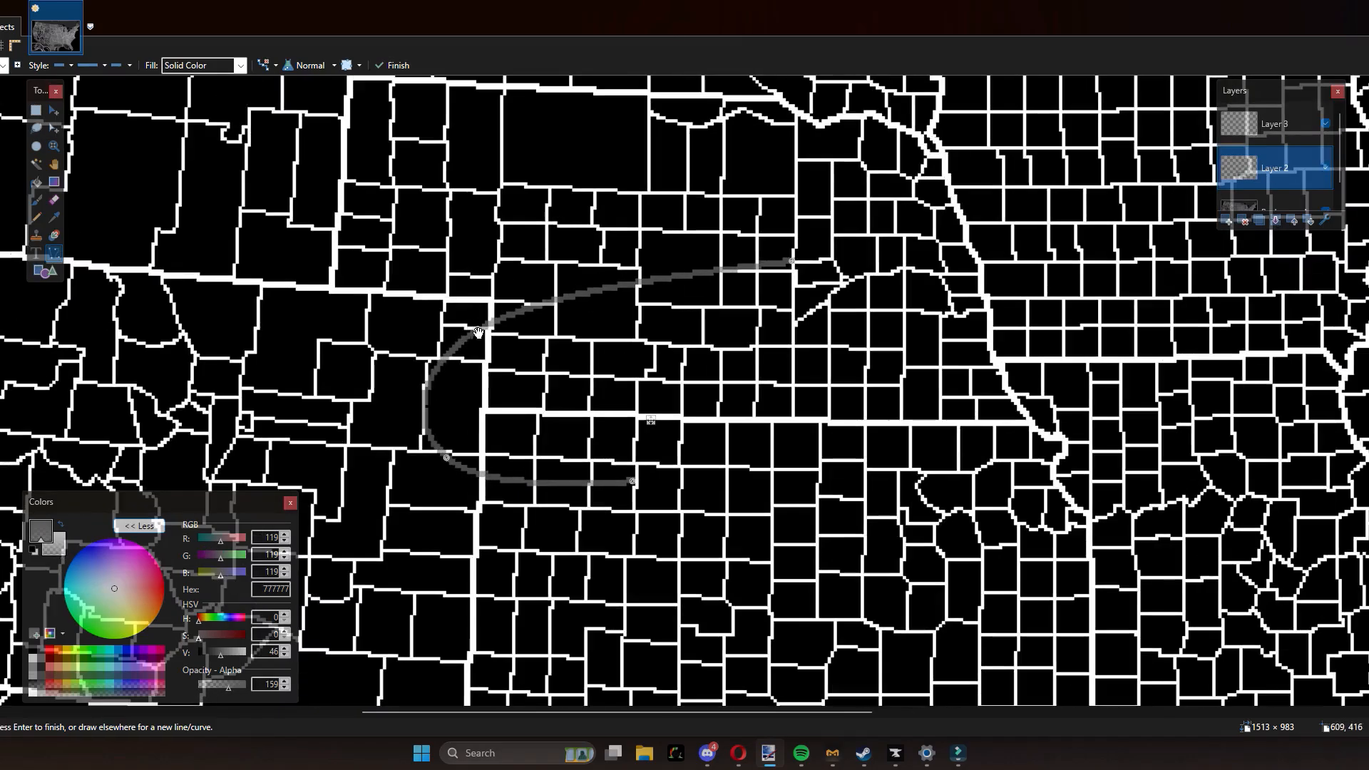
Step: Draw a second grey curve through northern Kansas and around southeastern Nebraska past the Iowa border, closing the outline into a long oval
{"action": "mouse_move", "coordinate": [643, 479]}
{"action": "left_mouse_down"}
{"action": "mouse_move", "coordinate": [718, 457]}
{"action": "mouse_move", "coordinate": [635, 484]}
{"action": "mouse_move", "coordinate": [674, 476]}
{"action": "left_mouse_up"}
{"action": "left_click_drag", "start_coordinate": [693, 467], "coordinate": [822, 242]}
{"action": "left_click_drag", "start_coordinate": [770, 466], "coordinate": [956, 313]}
{"action": "left_click_drag", "start_coordinate": [674, 474], "coordinate": [855, 407]}
{"action": "left_click_drag", "start_coordinate": [825, 243], "coordinate": [794, 259]}
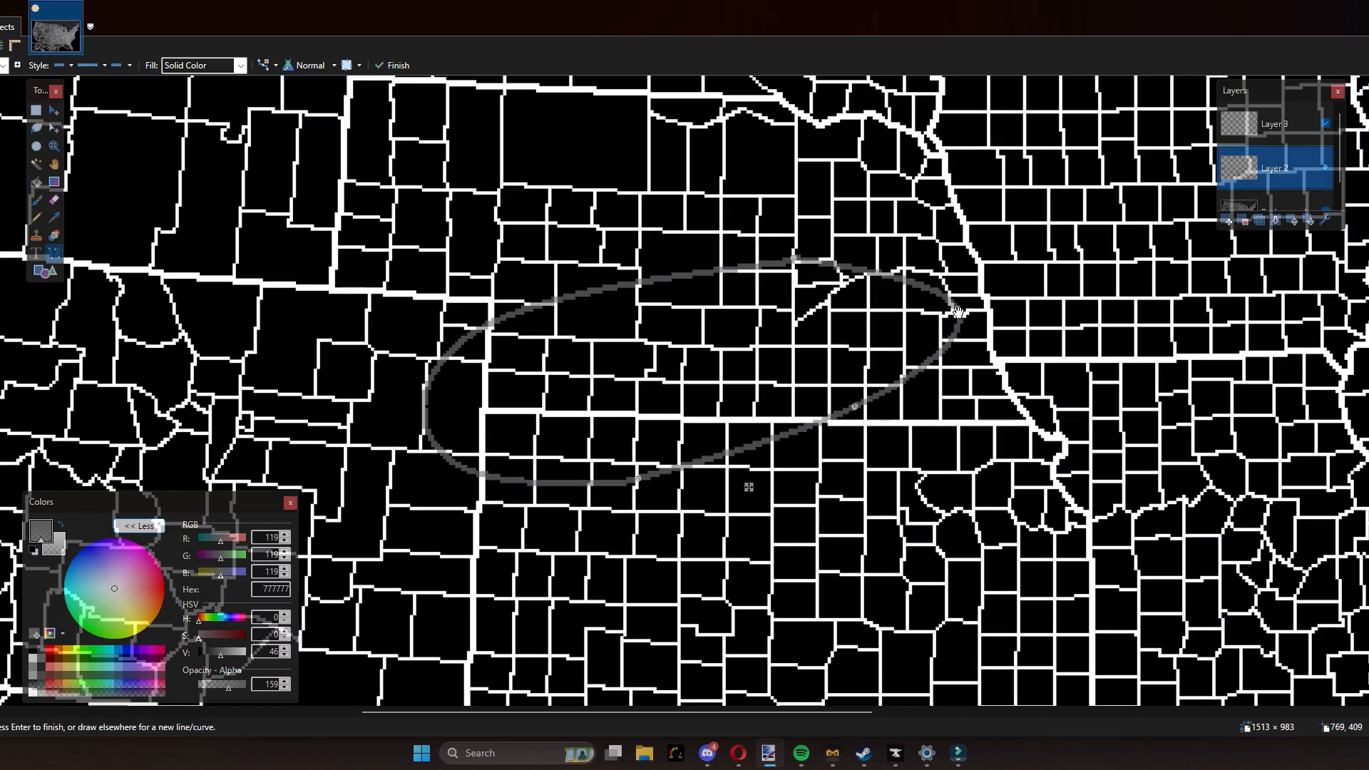
{"action": "left_click_drag", "start_coordinate": [958, 310], "coordinate": [1006, 262]}
{"action": "mouse_move", "coordinate": [855, 406]}
{"action": "left_mouse_down"}
{"action": "mouse_move", "coordinate": [1012, 435]}
{"action": "mouse_move", "coordinate": [888, 411]}
{"action": "left_mouse_up"}
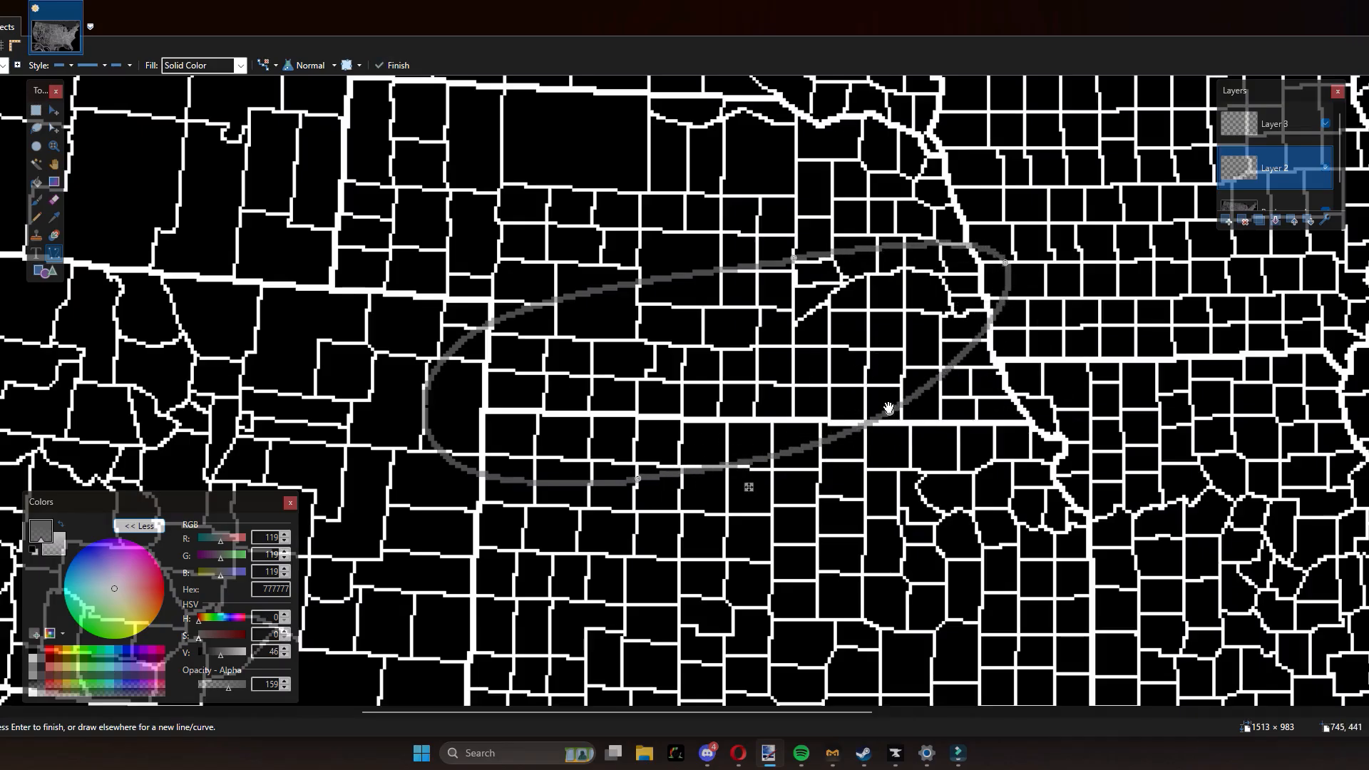
{"action": "scroll", "coordinate": [1280, 168], "scroll_direction": "down", "scroll_amount": 2}
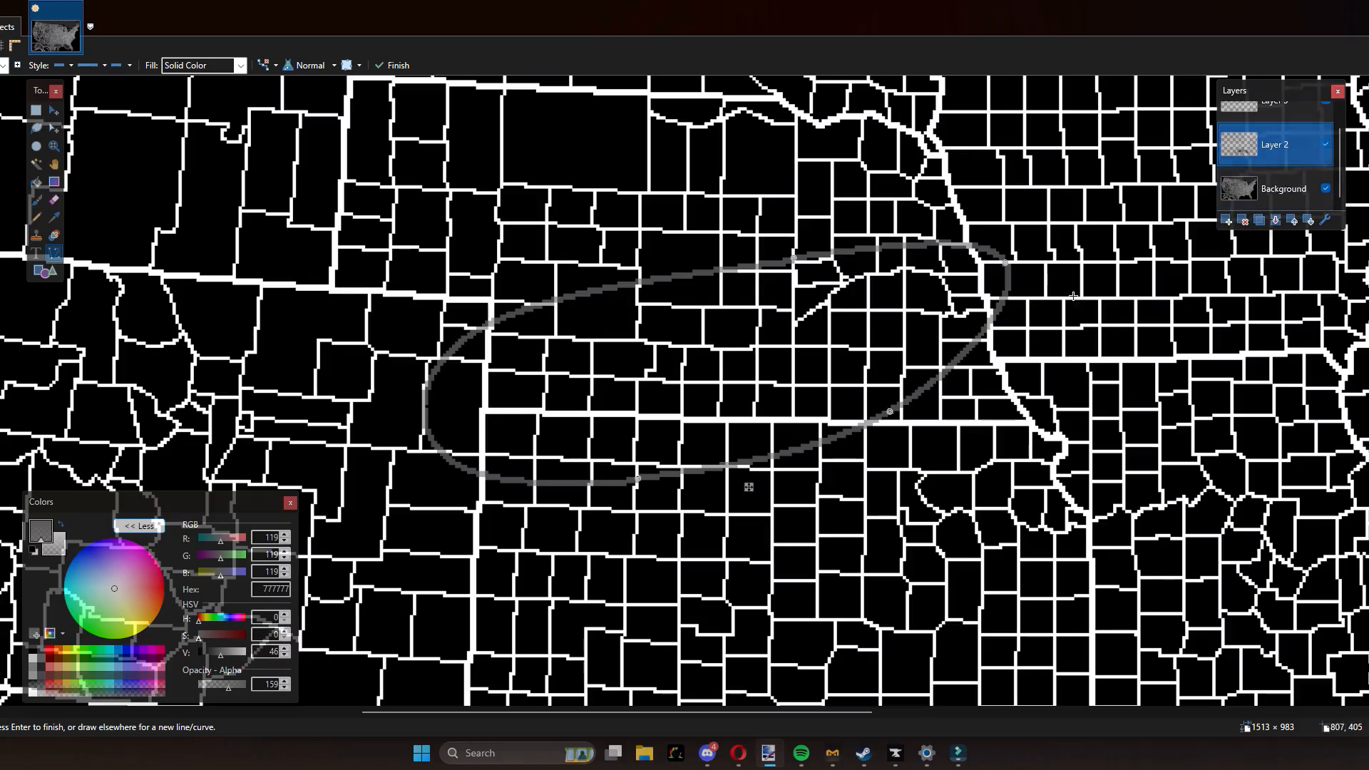
{"action": "key", "text": "Return"}
Step: Try filling the oval with translucent grey on Layer 2, and undo the fill
{"action": "key", "text": "f"}
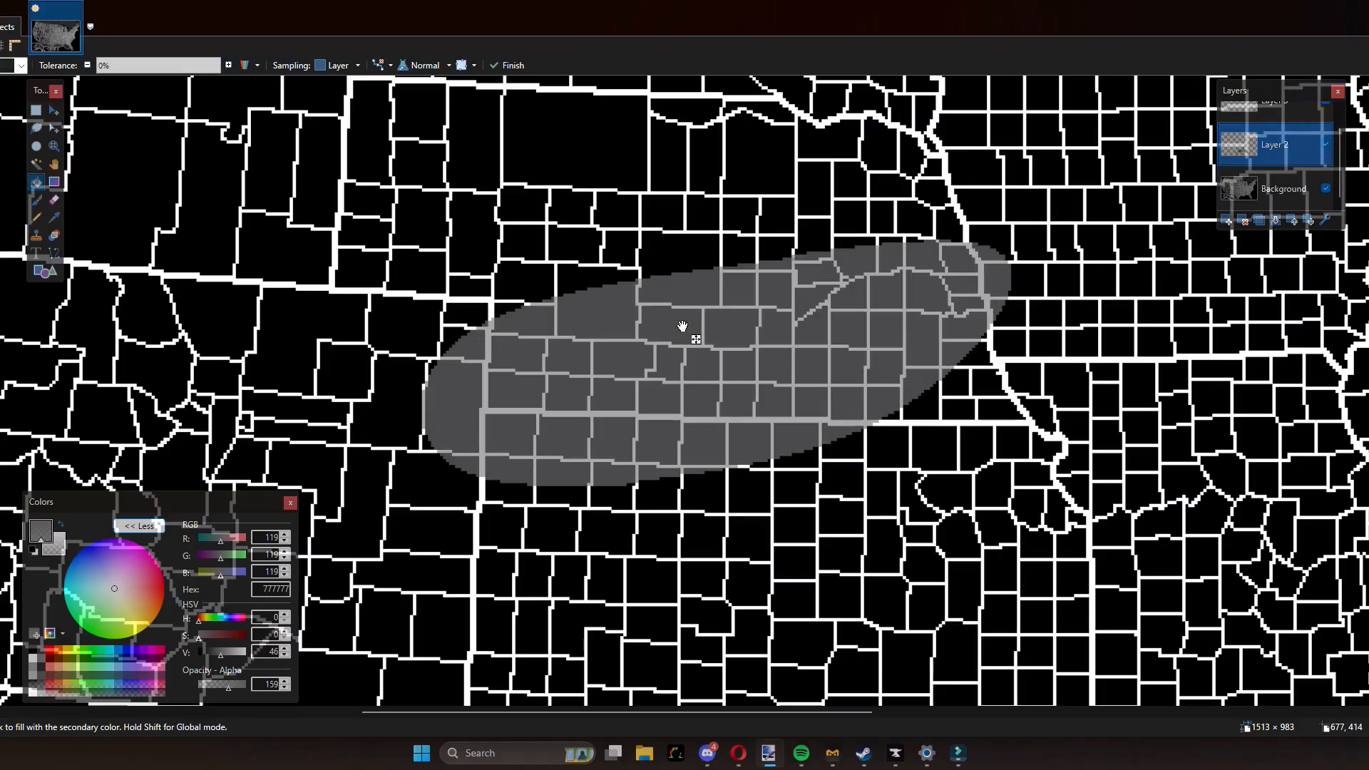
{"action": "left_click", "coordinate": [681, 320]}
{"action": "scroll", "coordinate": [594, 335], "scroll_direction": "up", "scroll_amount": 4}
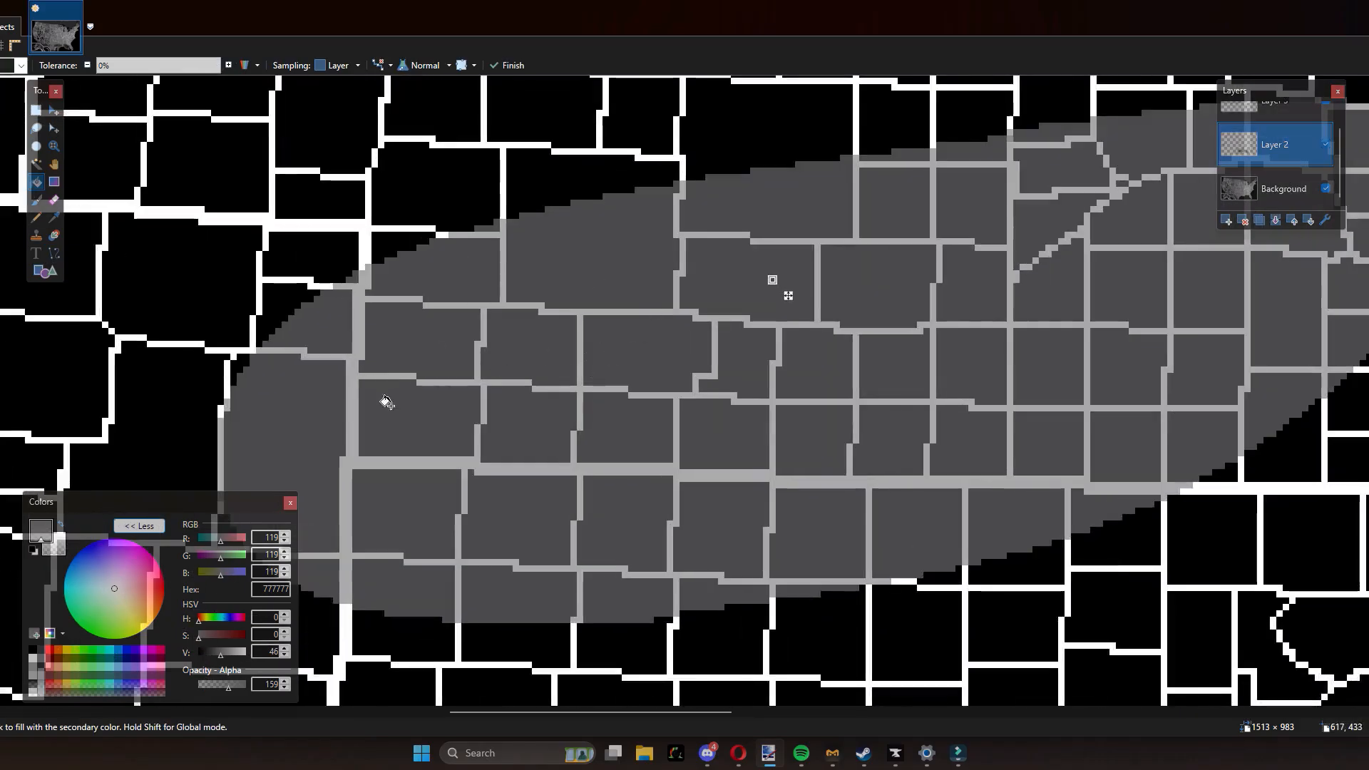
{"action": "scroll", "coordinate": [534, 322], "scroll_direction": "down", "scroll_amount": 3}
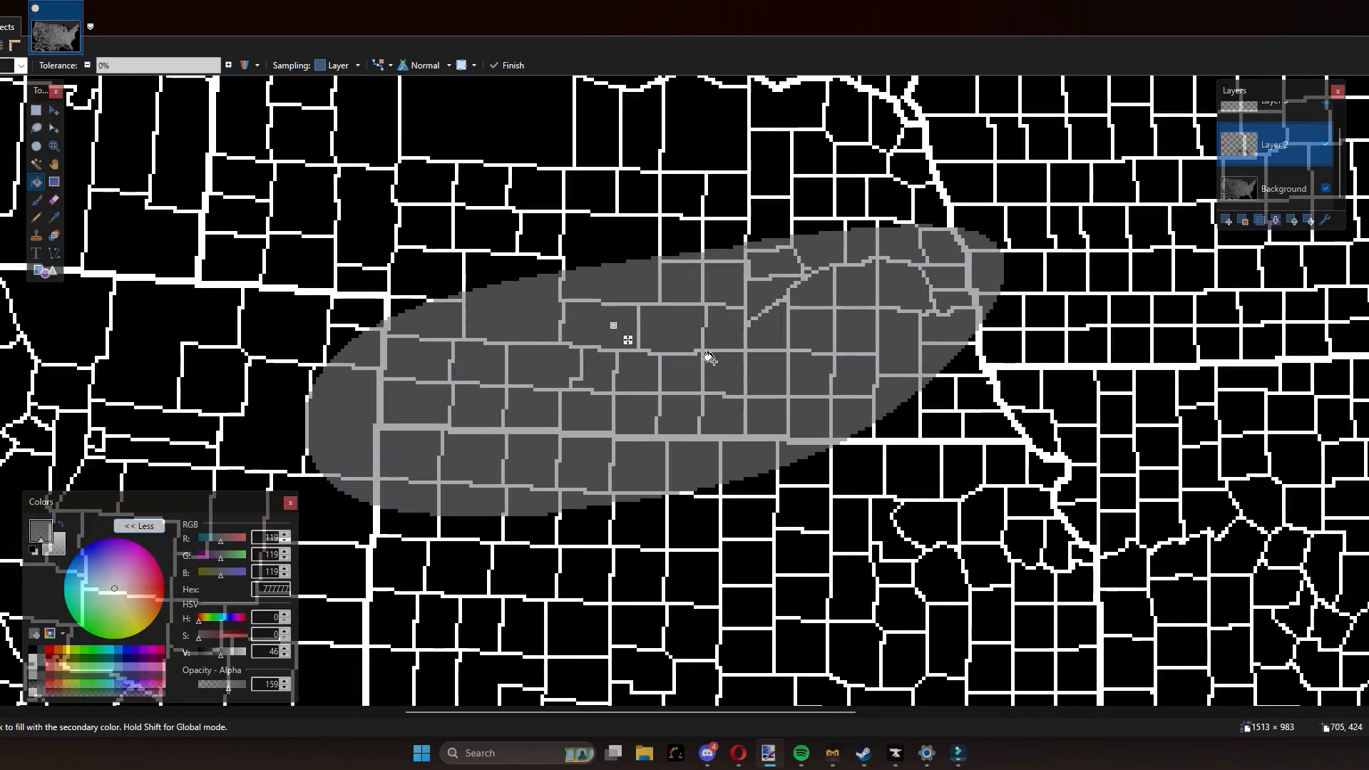
{"action": "key", "text": "ctrl+z"}
Step: Compare the oval outline with the other outlook areas and fill it with the same translucent grey
{"action": "scroll", "coordinate": [747, 349], "scroll_direction": "down", "scroll_amount": 2}
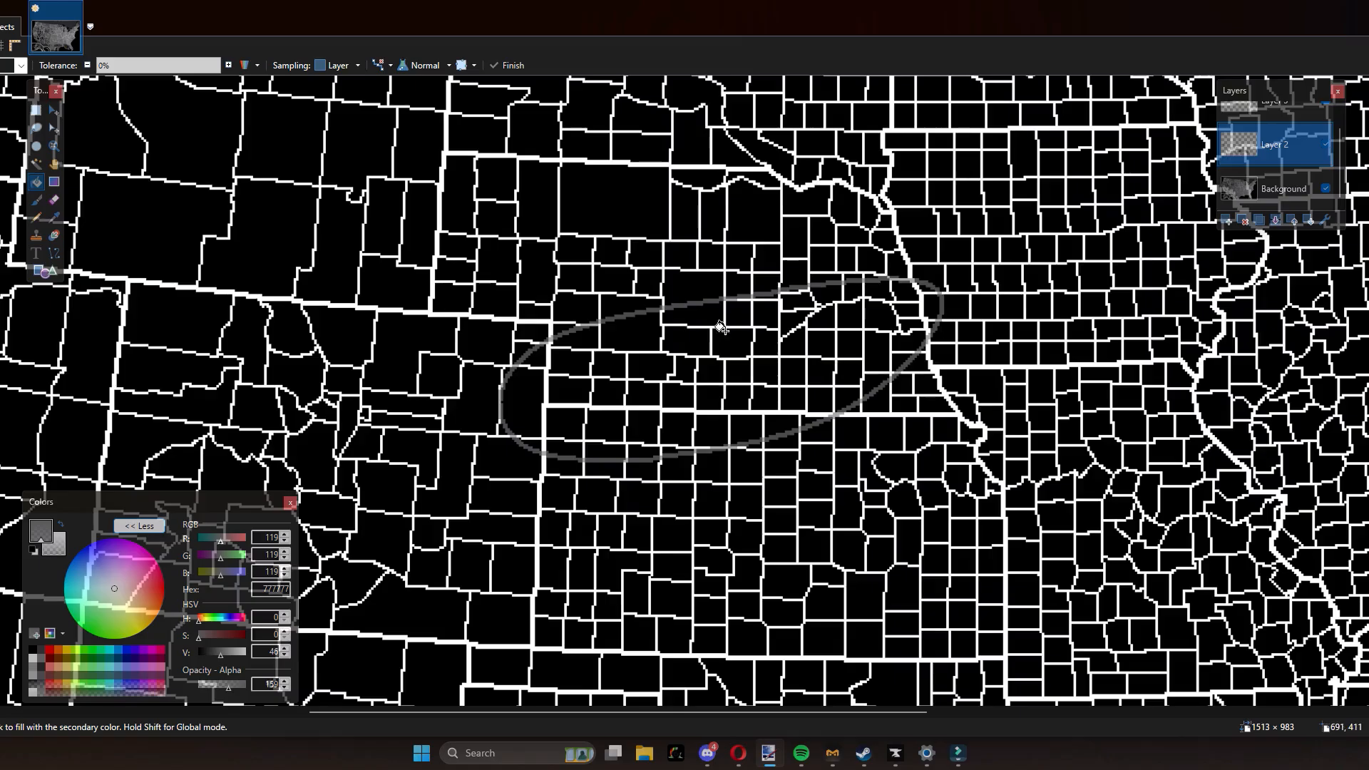
{"action": "scroll", "coordinate": [735, 322], "scroll_direction": "up", "scroll_amount": 1}
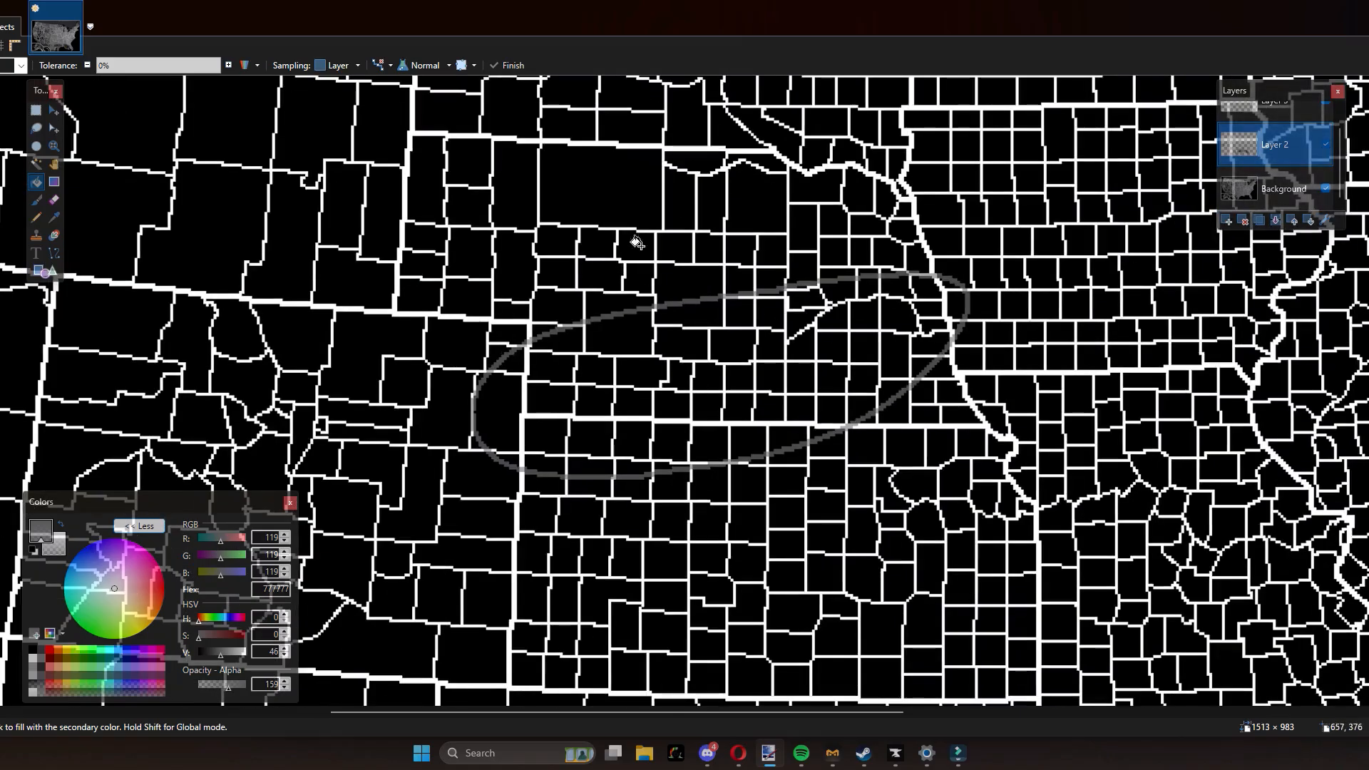
{"action": "scroll", "coordinate": [641, 250], "scroll_direction": "down", "scroll_amount": 3}
{"action": "scroll", "coordinate": [600, 228], "scroll_direction": "up", "scroll_amount": 1}
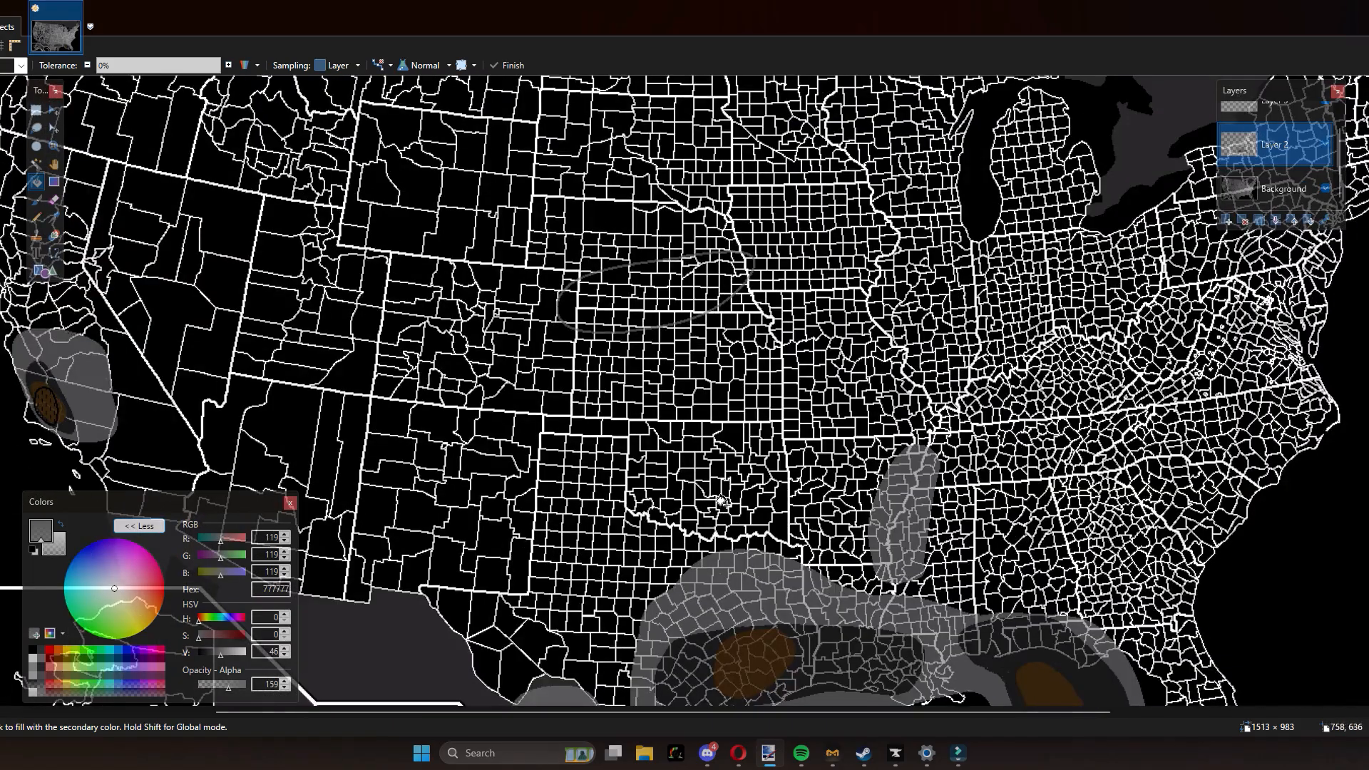
{"action": "scroll", "coordinate": [802, 527], "scroll_direction": "down", "scroll_amount": 1}
{"action": "scroll", "coordinate": [756, 414], "scroll_direction": "up", "scroll_amount": 1}
{"action": "scroll", "coordinate": [622, 337], "scroll_direction": "up", "scroll_amount": 3}
{"action": "left_click", "coordinate": [634, 405]}
Step: Sample the dark grey 282828 from the darker shaded area over Texas as the drawing colour
{"action": "scroll", "coordinate": [618, 241], "scroll_direction": "down", "scroll_amount": 5}
{"action": "scroll", "coordinate": [745, 553], "scroll_direction": "up", "scroll_amount": 2}
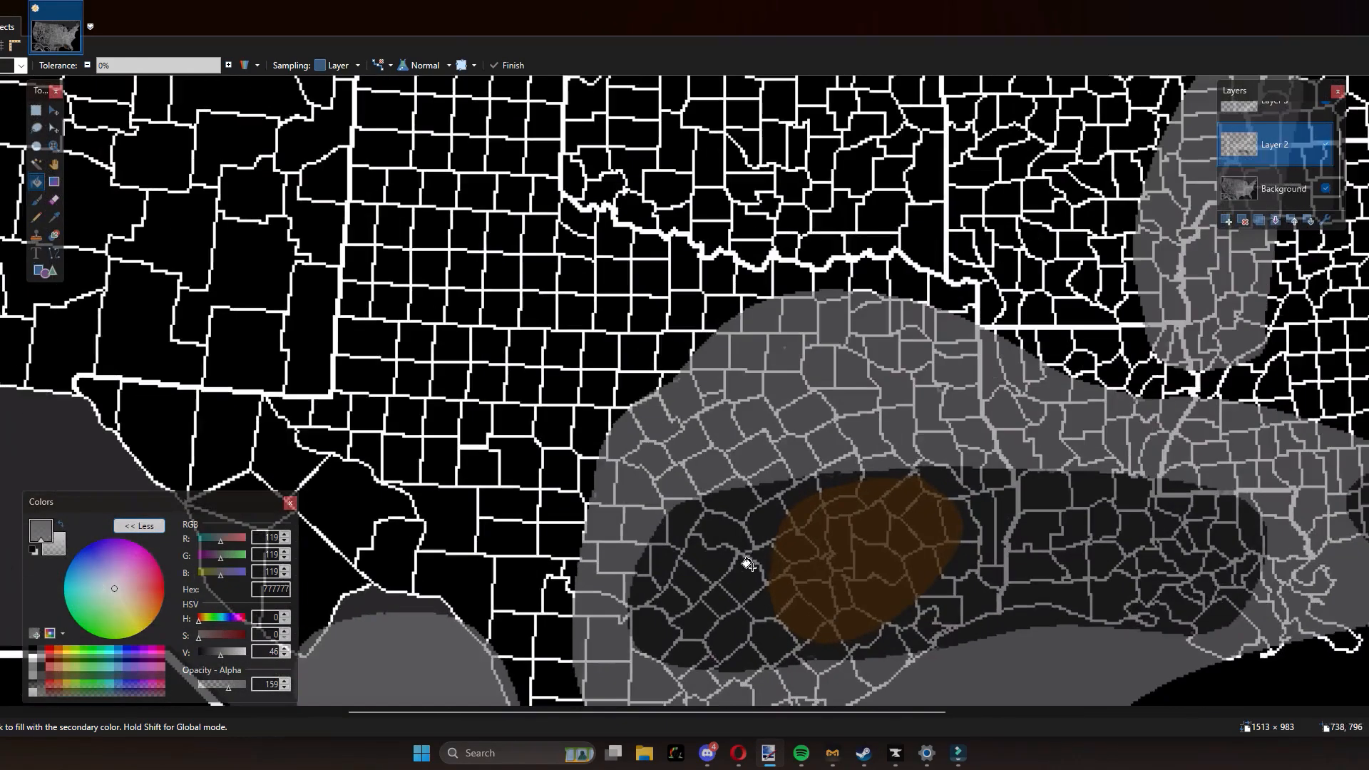
{"action": "key", "text": "k"}
{"action": "left_click", "coordinate": [747, 563]}
Step: Try a small closed dark grey outline inside the western half of the oval, tapering to a point near the Kansas border
{"action": "scroll", "coordinate": [625, 302], "scroll_direction": "up", "scroll_amount": 10}
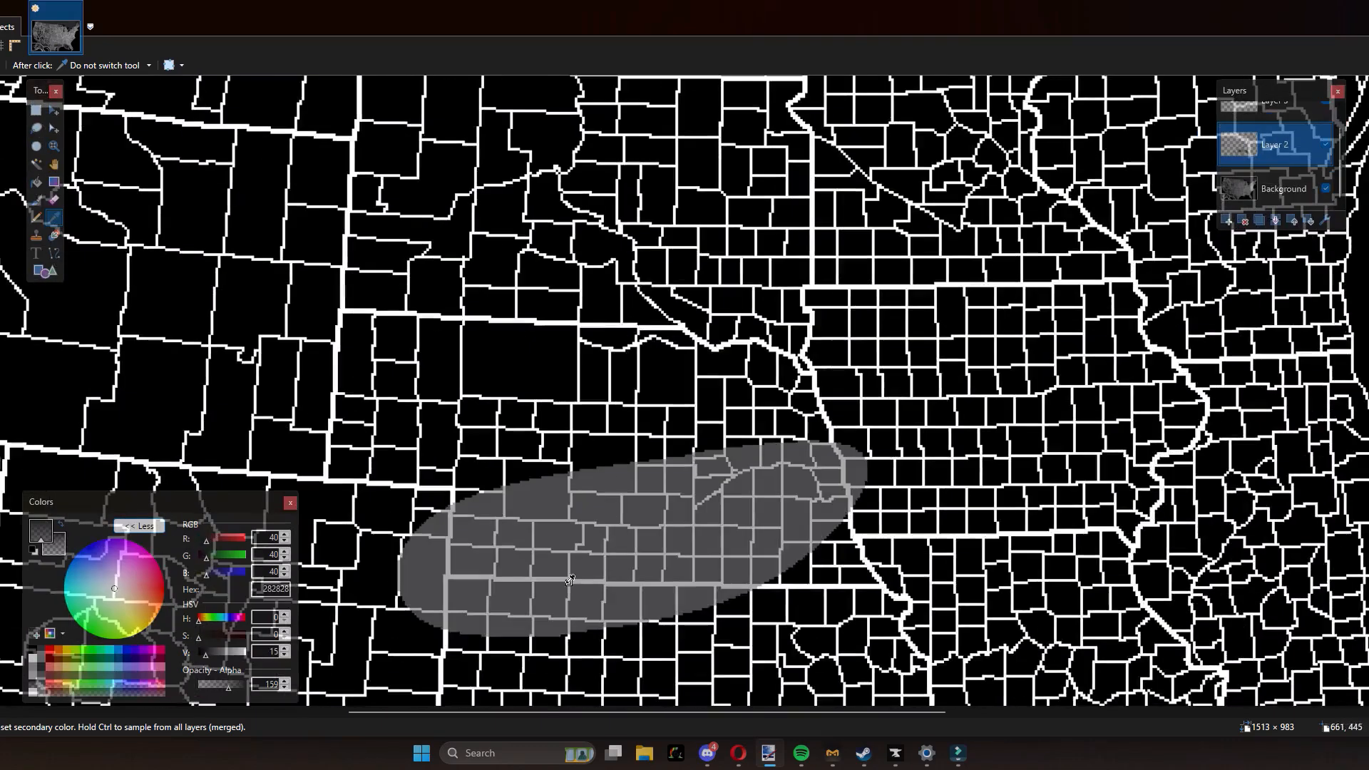
{"action": "scroll", "coordinate": [588, 579], "scroll_direction": "down", "scroll_amount": 3}
{"action": "scroll", "coordinate": [586, 243], "scroll_direction": "up", "scroll_amount": 2}
{"action": "key", "text": "o"}
{"action": "mouse_move", "coordinate": [710, 192]}
{"action": "left_mouse_down"}
{"action": "mouse_move", "coordinate": [553, 223]}
{"action": "mouse_move", "coordinate": [459, 337]}
{"action": "left_mouse_up"}
{"action": "key", "text": "ctrl+z"}
{"action": "key", "text": "ctrl+z"}
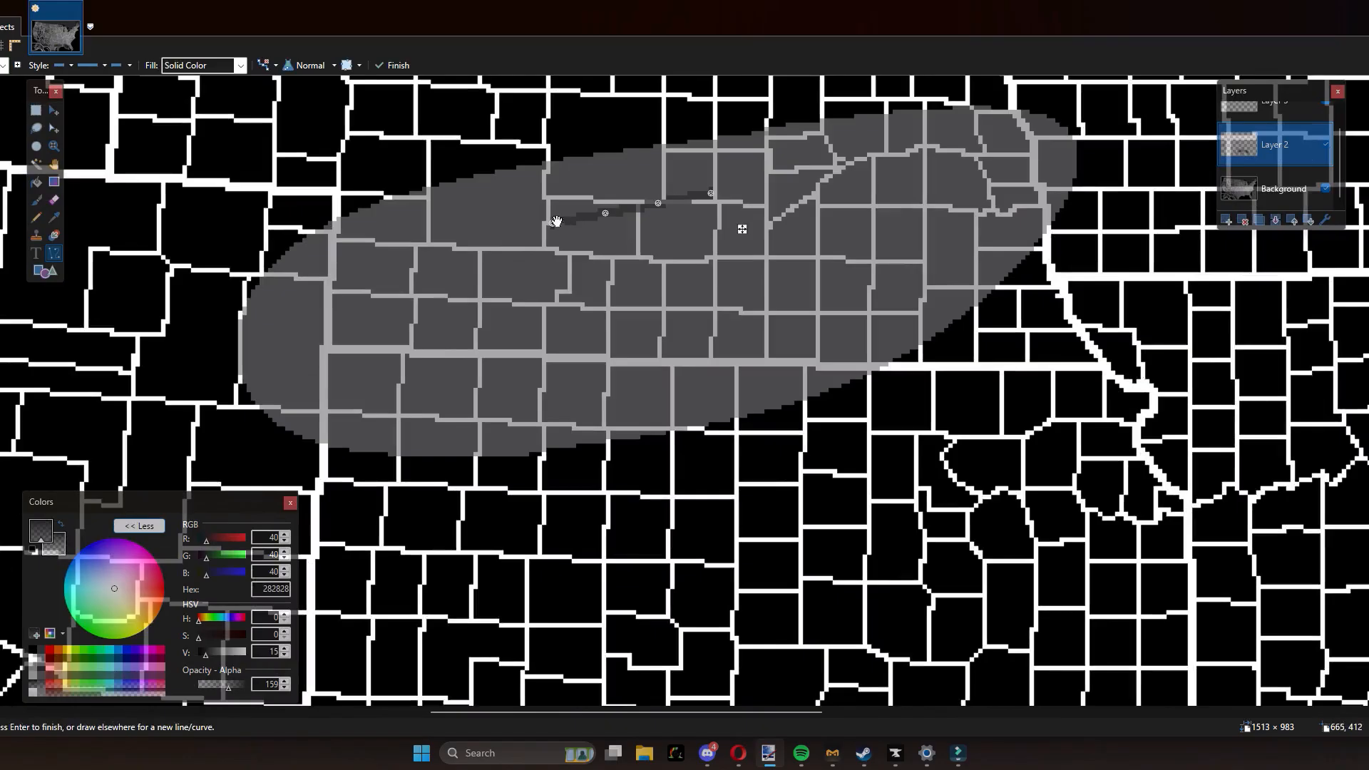
{"action": "left_click_drag", "start_coordinate": [556, 223], "coordinate": [311, 340]}
{"action": "left_click_drag", "start_coordinate": [606, 212], "coordinate": [414, 245]}
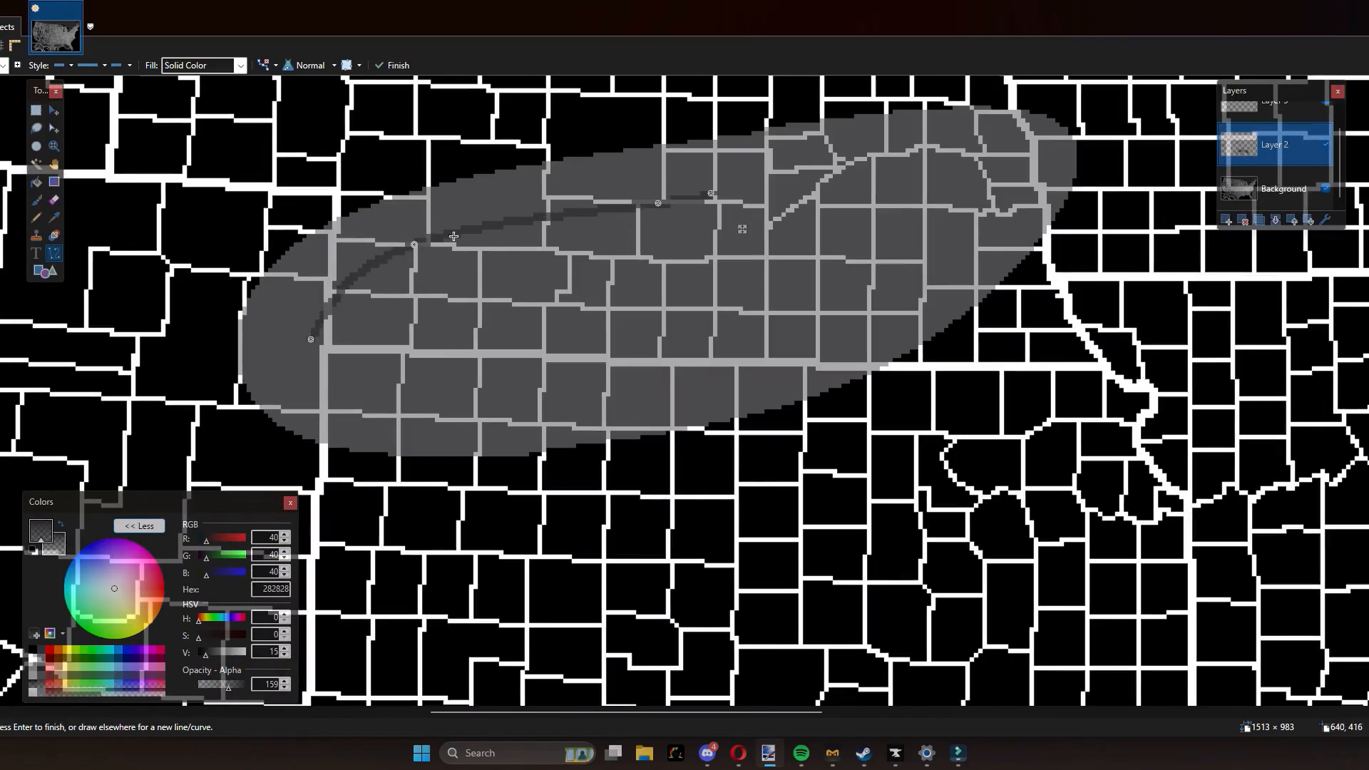
{"action": "left_click_drag", "start_coordinate": [323, 344], "coordinate": [552, 386]}
{"action": "left_click_drag", "start_coordinate": [711, 194], "coordinate": [548, 390]}
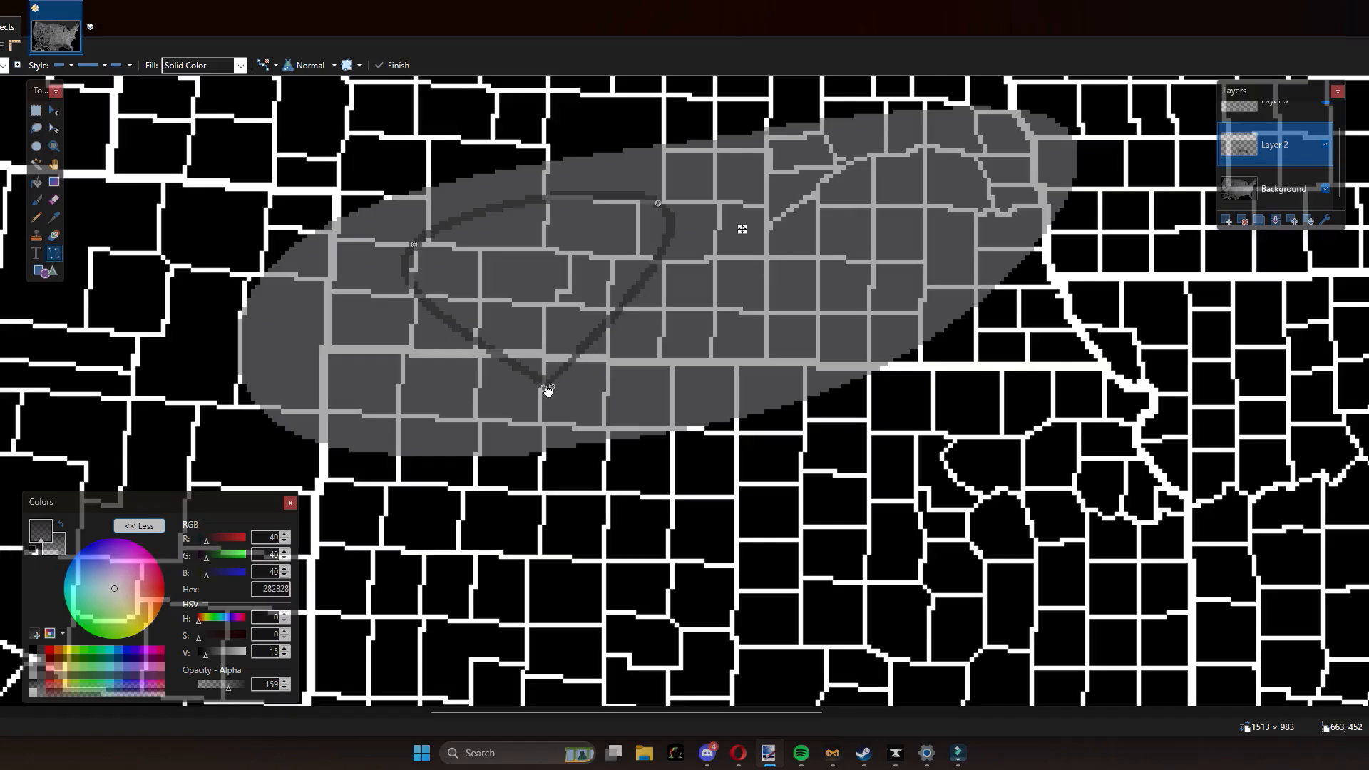
Step: Fill the small inner outline with dark grey and compare it with the darker areas in the south
{"action": "key", "text": "f"}
{"action": "left_click", "coordinate": [542, 290]}
{"action": "scroll", "coordinate": [560, 284], "scroll_direction": "down", "scroll_amount": 5}
{"action": "scroll", "coordinate": [644, 482], "scroll_direction": "up", "scroll_amount": 4}
{"action": "scroll", "coordinate": [690, 420], "scroll_direction": "up", "scroll_amount": 5}
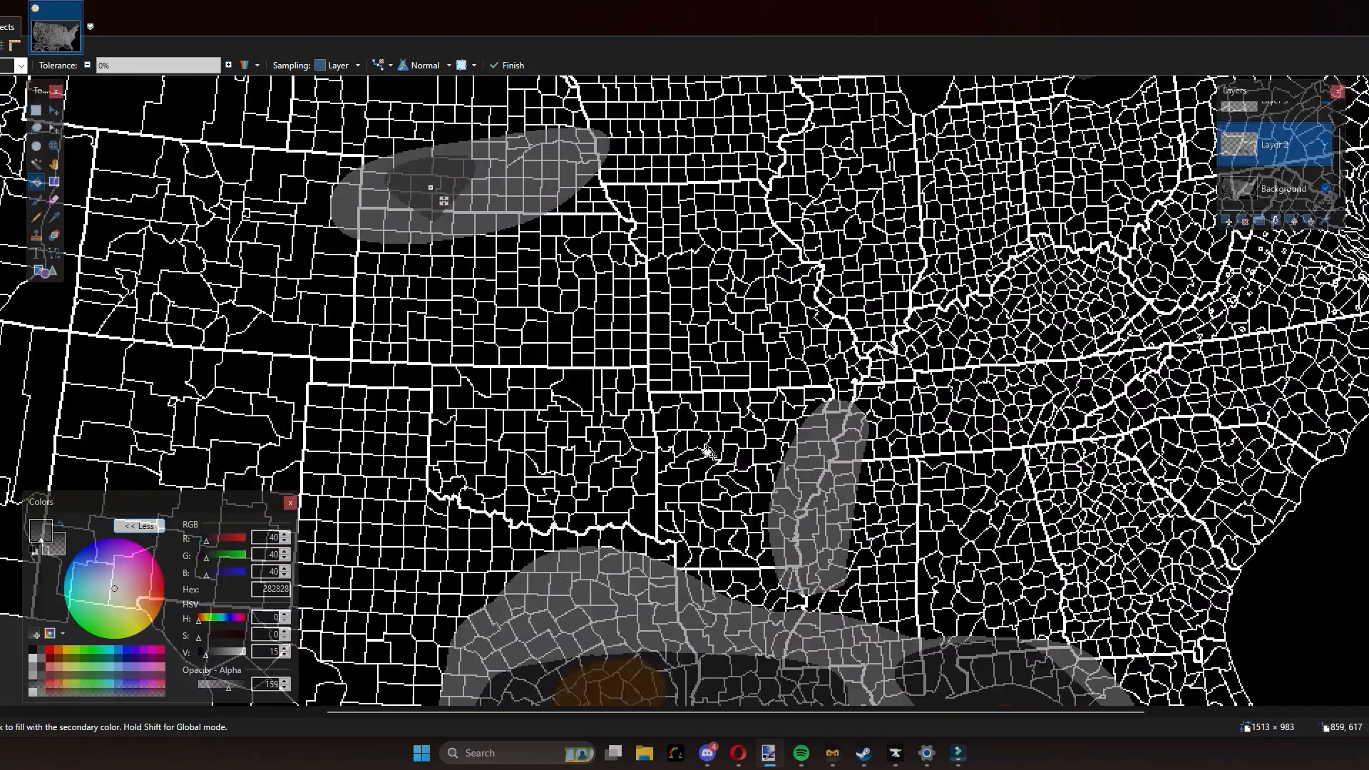
{"action": "scroll", "coordinate": [443, 284], "scroll_direction": "down", "scroll_amount": 3}
{"action": "scroll", "coordinate": [657, 361], "scroll_direction": "up", "scroll_amount": 4}
{"action": "scroll", "coordinate": [705, 363], "scroll_direction": "up", "scroll_amount": 1}
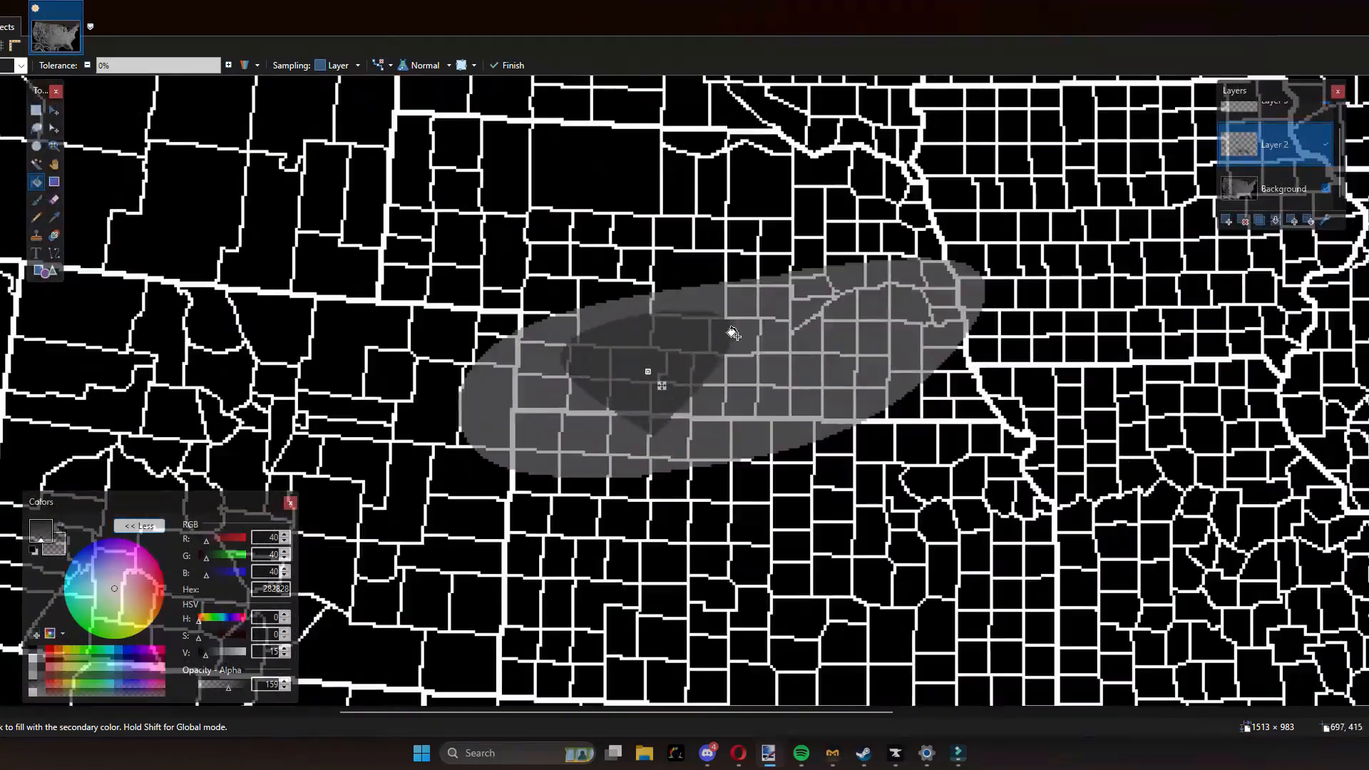
Step: Undo the dark fill, the small inner outline and the oval's grey fill
{"action": "key", "text": "ctrl+z"}
{"action": "key", "text": "ctrl+z"}
{"action": "key", "text": "ctrl+z"}
{"action": "key", "text": "ctrl+z"}
{"action": "key", "text": "ctrl+z"}
{"action": "key", "text": "ctrl+z"}
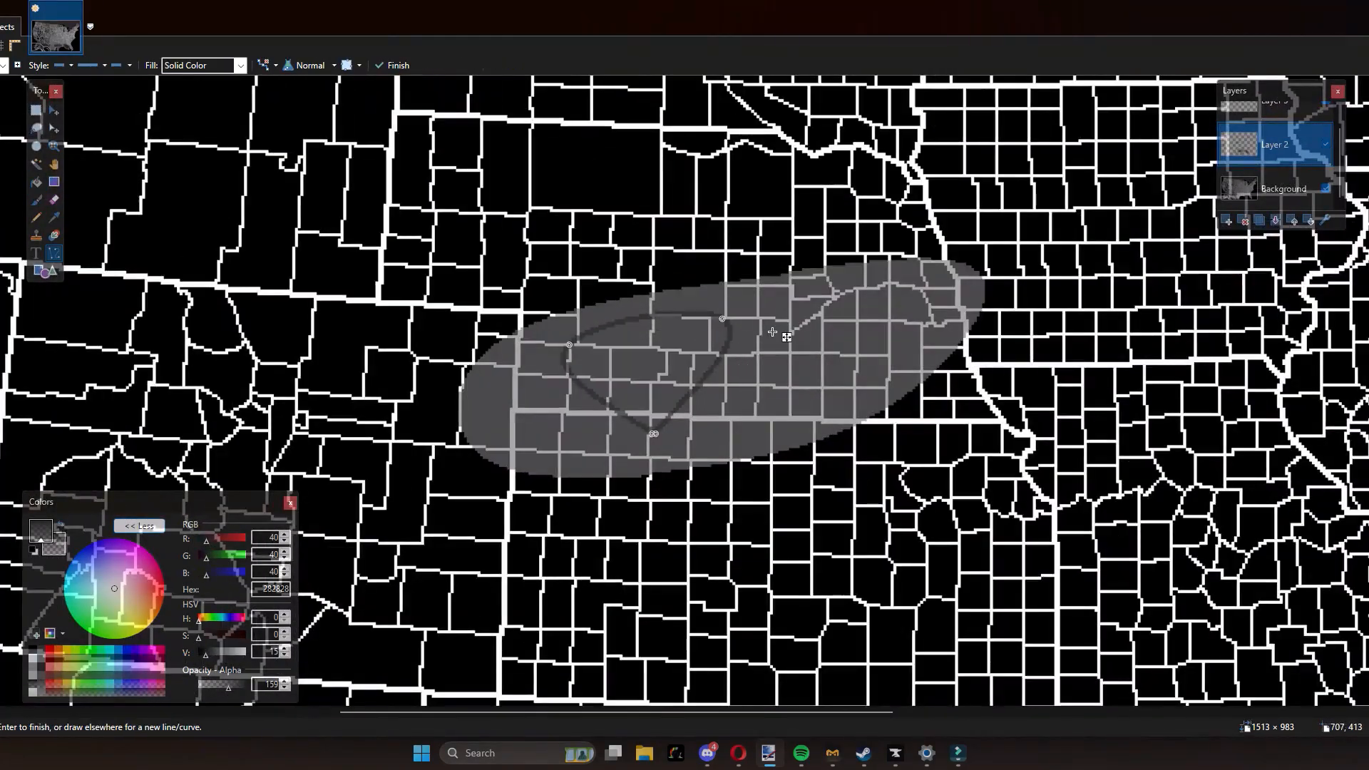
{"action": "key", "text": "ctrl+z"}
{"action": "key", "text": "ctrl+z"}
{"action": "key", "text": "ctrl+z"}
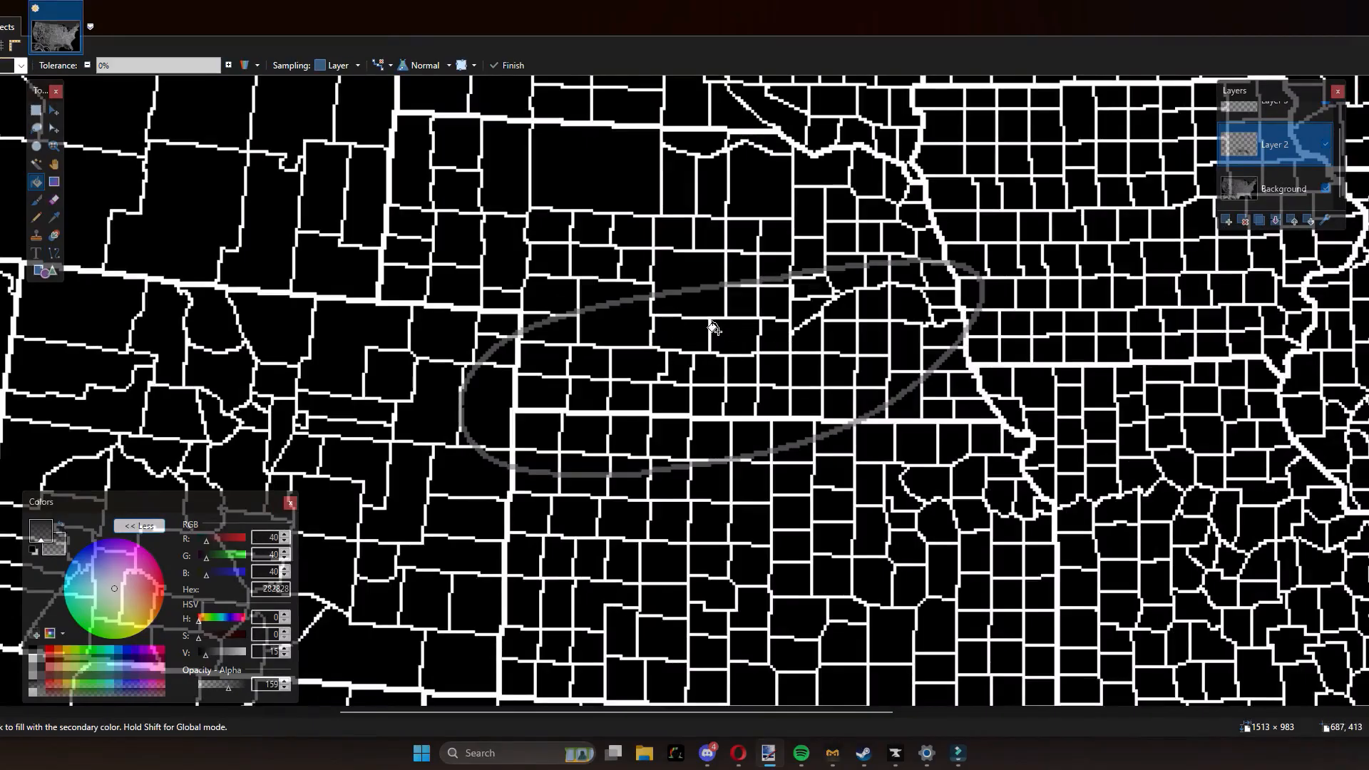
Step: Draw a dark grey curve inside the oval from central Nebraska around Colorado's northeastern corner into northwestern Kansas, following the outer outline
{"action": "key", "text": "o"}
{"action": "scroll", "coordinate": [771, 324], "scroll_direction": "up", "scroll_amount": 2}
{"action": "left_click_drag", "start_coordinate": [640, 292], "coordinate": [371, 453]}
{"action": "left_click_drag", "start_coordinate": [471, 364], "coordinate": [380, 398]}
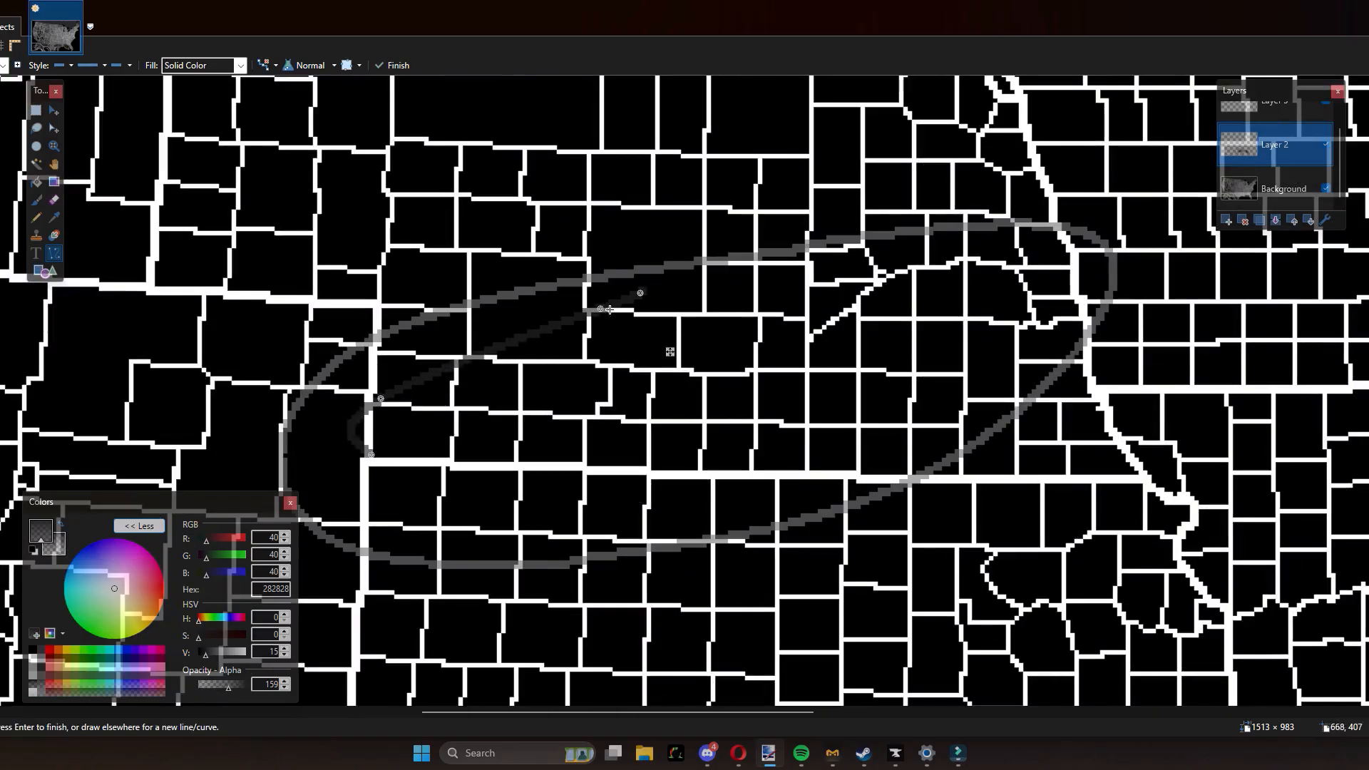
{"action": "left_click_drag", "start_coordinate": [601, 309], "coordinate": [516, 321]}
{"action": "left_click_drag", "start_coordinate": [380, 397], "coordinate": [366, 386]}
{"action": "left_click_drag", "start_coordinate": [371, 454], "coordinate": [517, 513]}
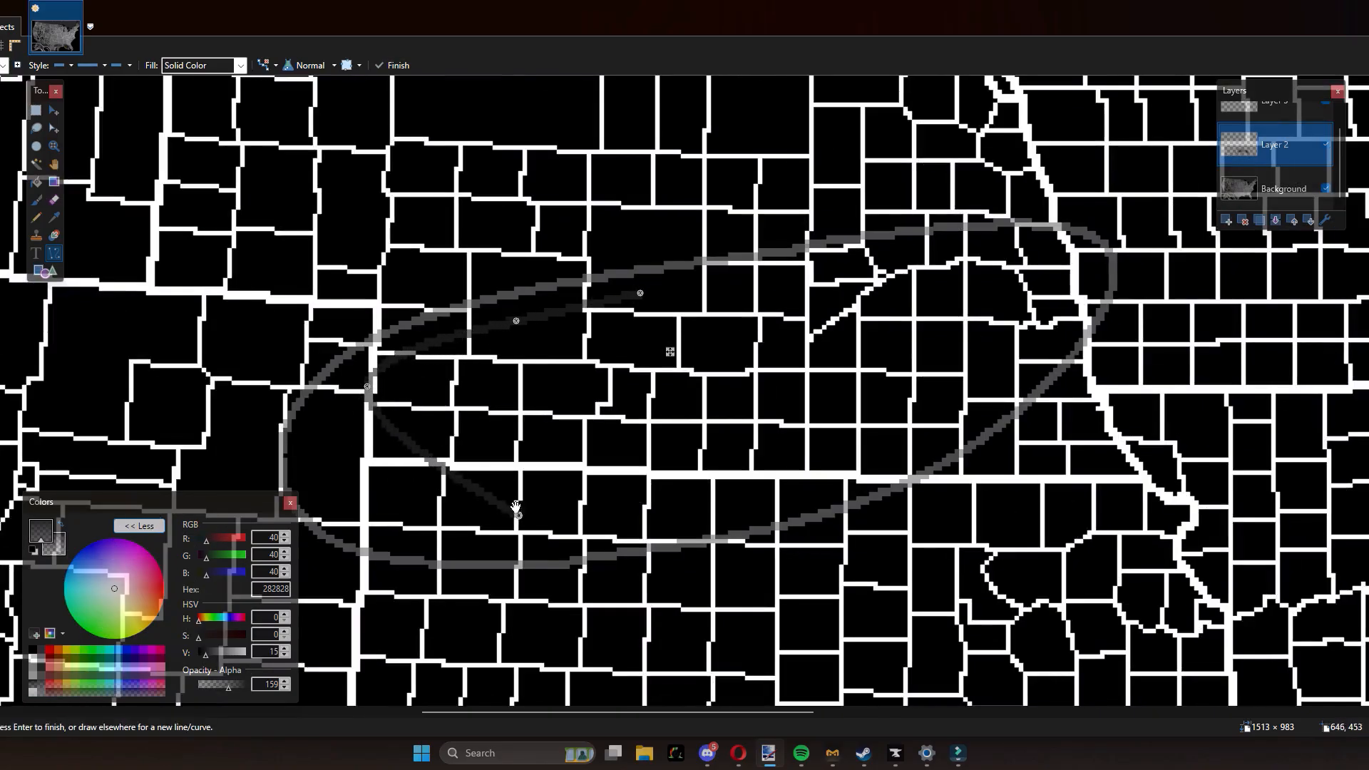
{"action": "left_click_drag", "start_coordinate": [367, 386], "coordinate": [356, 461]}
{"action": "left_click_drag", "start_coordinate": [516, 321], "coordinate": [409, 357]}
Step: Draw a second dark grey curve around southeastern Nebraska and back to northwestern Kansas, closing the inner outline
{"action": "mouse_move", "coordinate": [641, 295]}
{"action": "left_mouse_down"}
{"action": "mouse_move", "coordinate": [773, 284]}
{"action": "mouse_move", "coordinate": [893, 404]}
{"action": "left_mouse_up"}
{"action": "left_click_drag", "start_coordinate": [740, 292], "coordinate": [834, 283]}
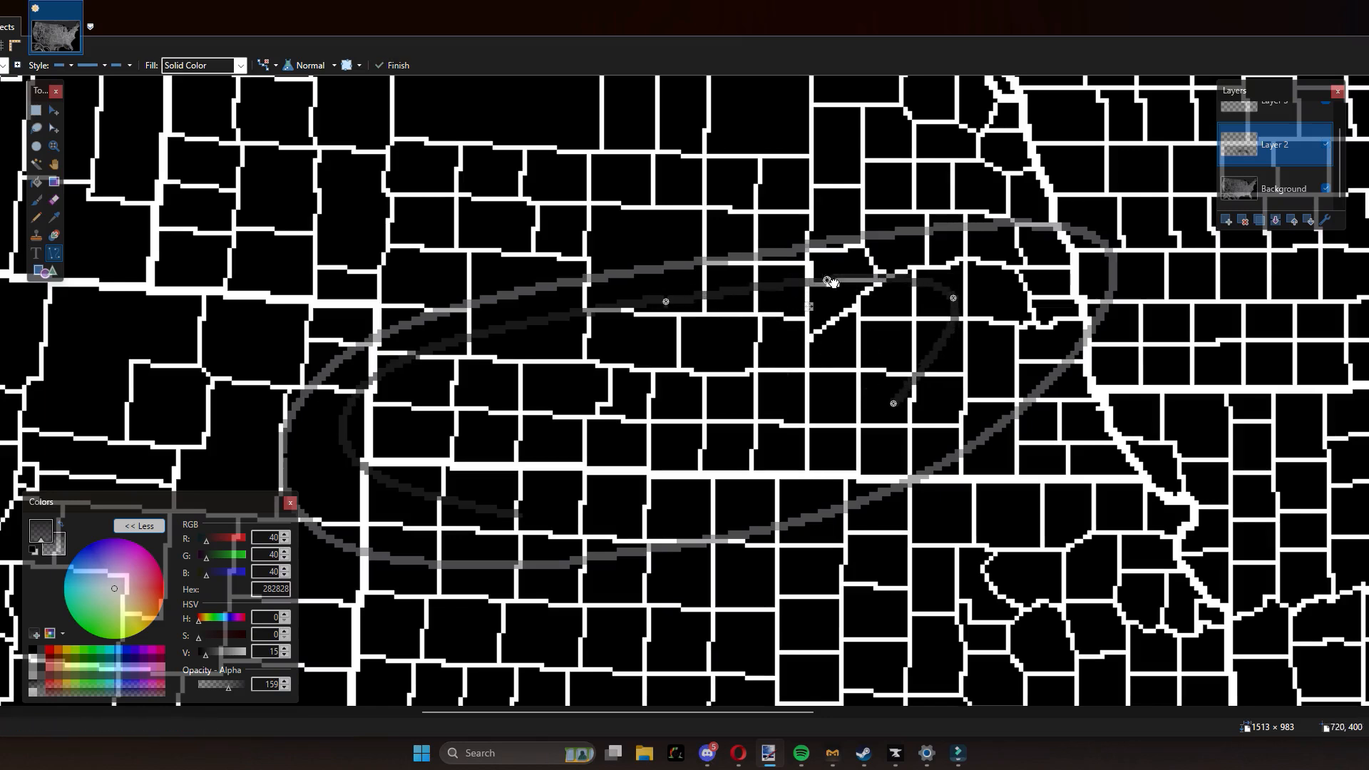
{"action": "left_click_drag", "start_coordinate": [666, 301], "coordinate": [663, 298]}
{"action": "left_click_drag", "start_coordinate": [894, 403], "coordinate": [522, 518]}
{"action": "left_click_drag", "start_coordinate": [953, 298], "coordinate": [951, 406]}
{"action": "left_click_drag", "start_coordinate": [827, 280], "coordinate": [873, 294]}
{"action": "left_click", "coordinate": [783, 366]}
Step: Sample the translucent brown (RGB 60, 38, 12) from the shaded area over eastern Texas as the drawing colour
{"action": "scroll", "coordinate": [735, 361], "scroll_direction": "down", "scroll_amount": 3}
{"action": "scroll", "coordinate": [631, 289], "scroll_direction": "up", "scroll_amount": 3}
{"action": "scroll", "coordinate": [601, 269], "scroll_direction": "down", "scroll_amount": 8}
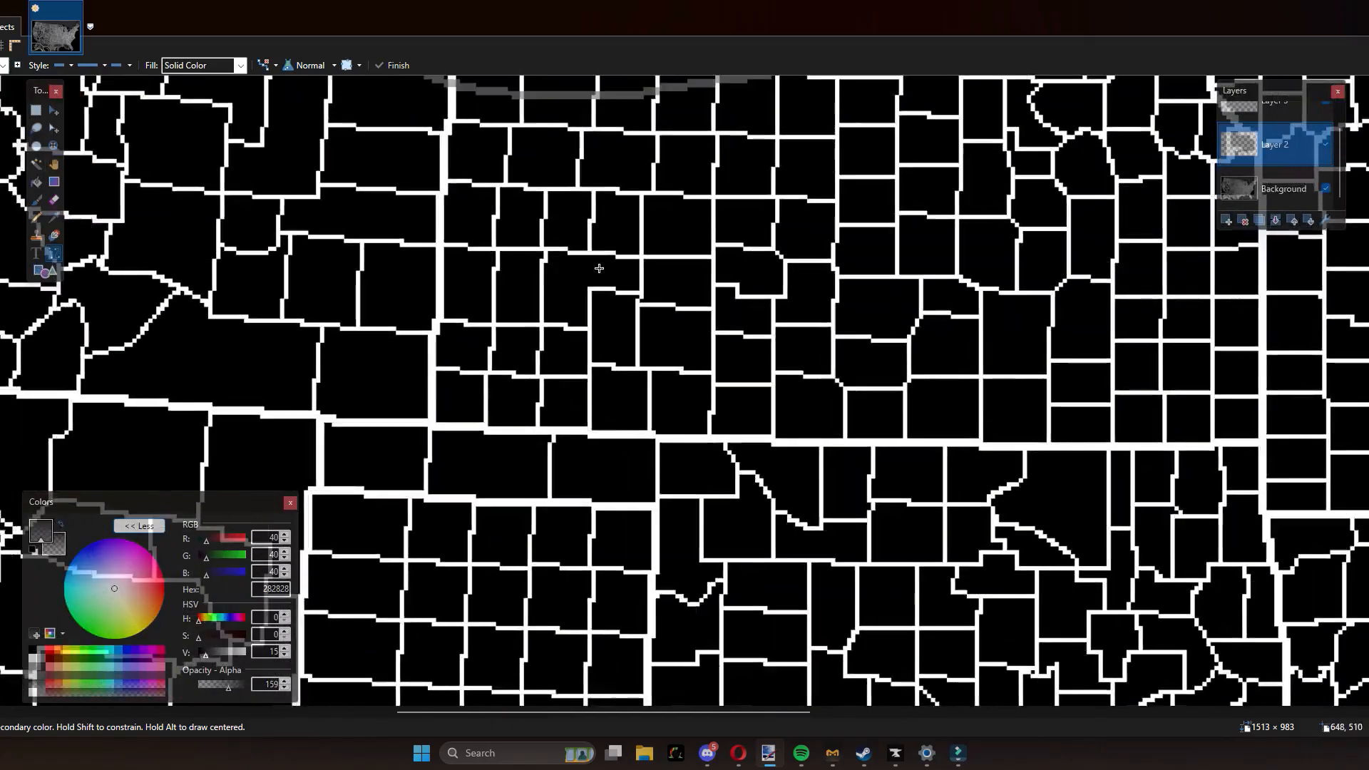
{"action": "scroll", "coordinate": [537, 233], "scroll_direction": "down", "scroll_amount": 4}
{"action": "key", "text": "k"}
{"action": "left_click", "coordinate": [854, 639]}
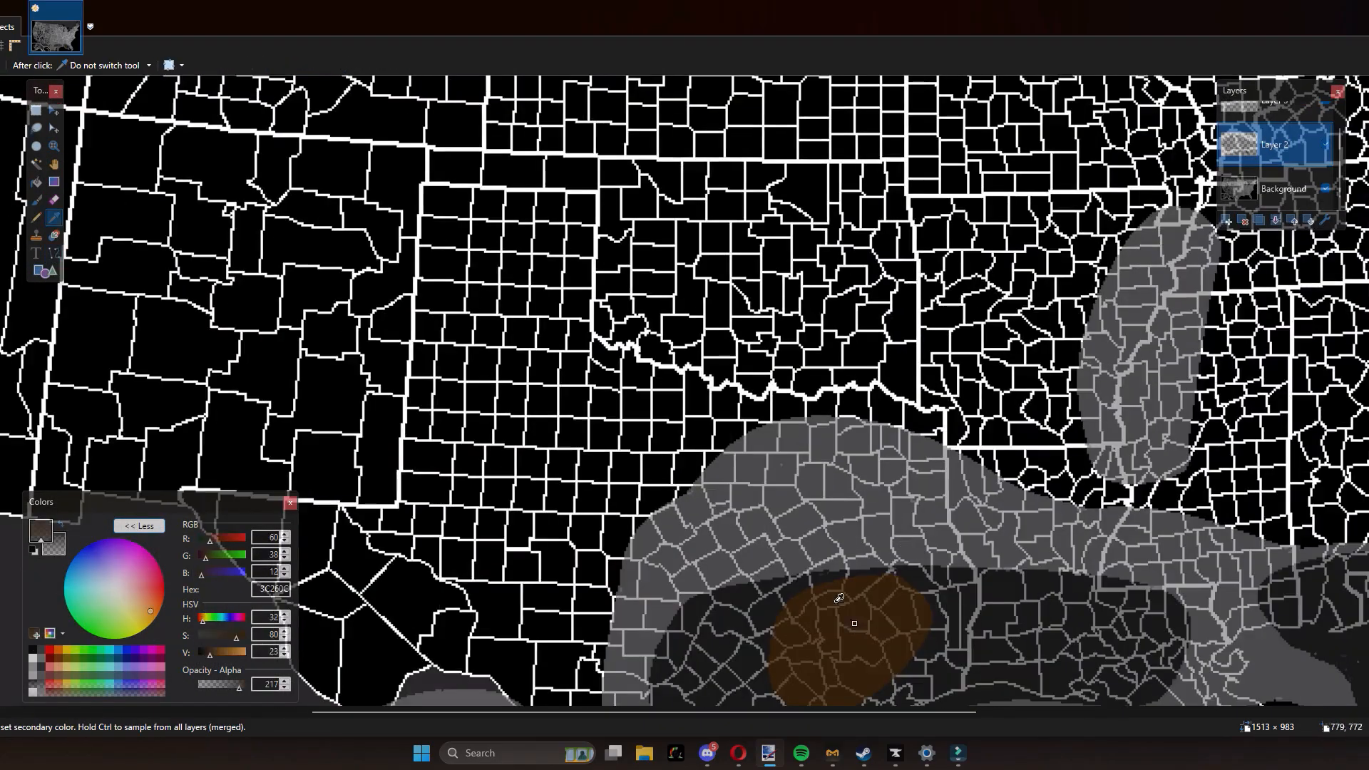
Step: Draw a brown curve inside the dark grey outline from southwestern Nebraska across the south-central counties and back to the Kansas border
{"action": "scroll", "coordinate": [743, 447], "scroll_direction": "up", "scroll_amount": 5}
{"action": "scroll", "coordinate": [655, 366], "scroll_direction": "up", "scroll_amount": 1}
{"action": "key", "text": "f"}
{"action": "key", "text": "o"}
{"action": "mouse_move", "coordinate": [503, 324]}
{"action": "left_mouse_down"}
{"action": "mouse_move", "coordinate": [761, 276]}
{"action": "mouse_move", "coordinate": [742, 384]}
{"action": "left_mouse_up"}
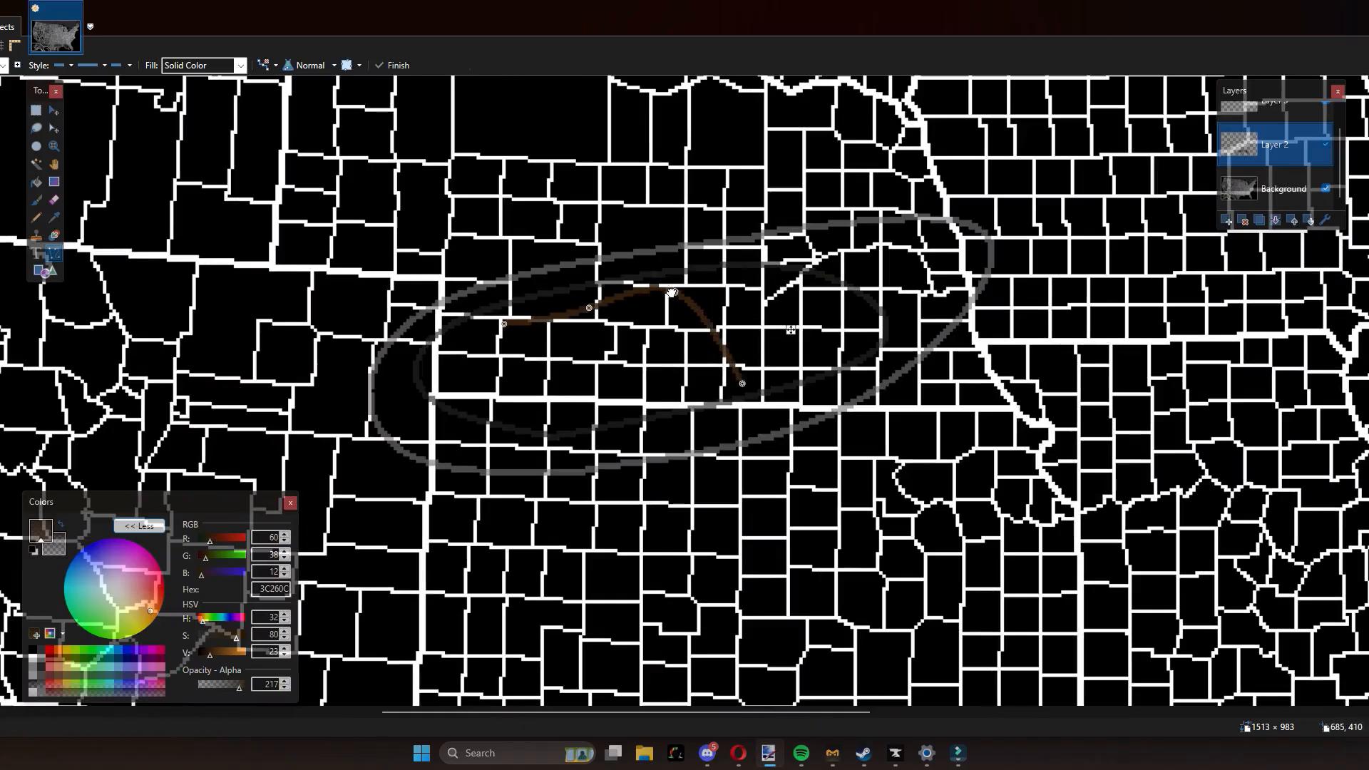
{"action": "left_click_drag", "start_coordinate": [674, 292], "coordinate": [751, 298]}
{"action": "left_click_drag", "start_coordinate": [743, 384], "coordinate": [662, 399]}
{"action": "left_click_drag", "start_coordinate": [752, 298], "coordinate": [783, 354]}
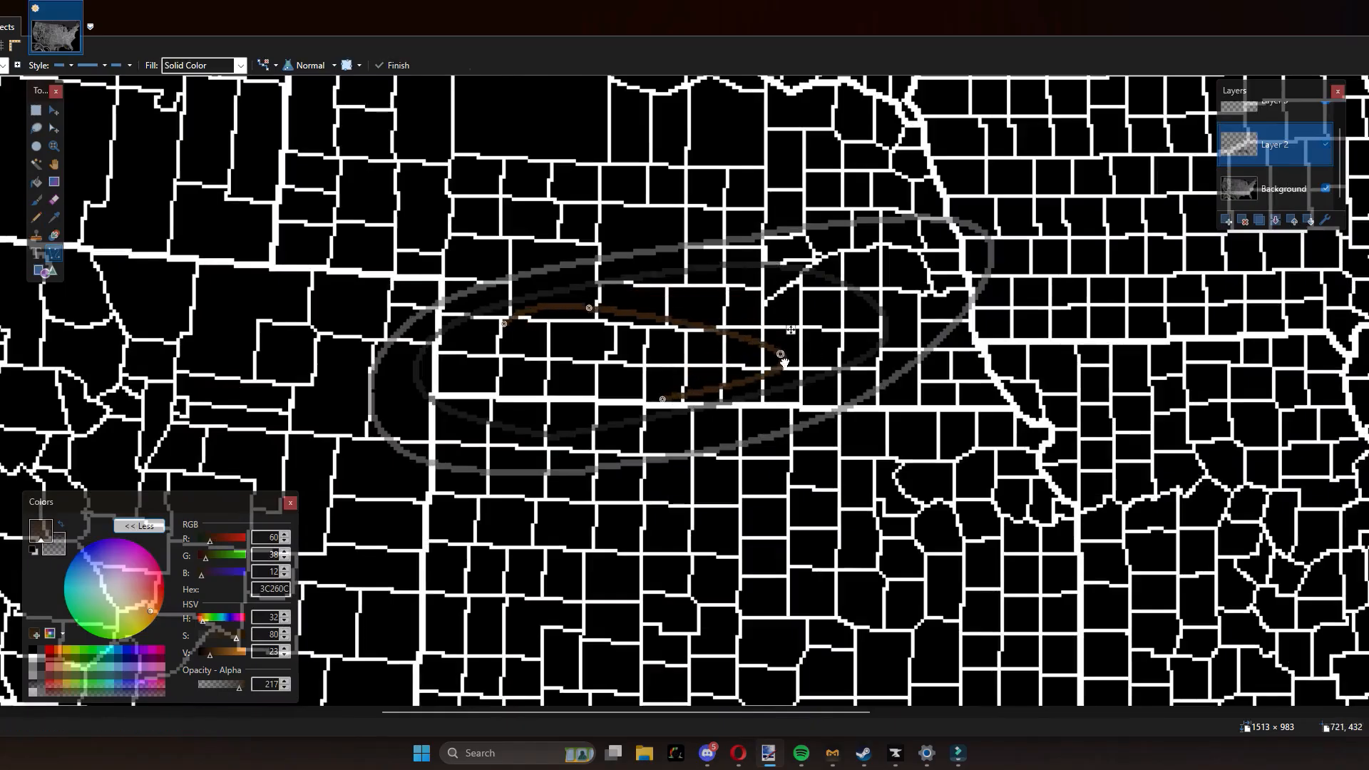
{"action": "mouse_move", "coordinate": [592, 307]}
{"action": "left_mouse_down"}
{"action": "mouse_move", "coordinate": [748, 285]}
{"action": "mouse_move", "coordinate": [729, 289]}
{"action": "left_mouse_up"}
{"action": "key", "text": "Return"}
Step: Draw a second brown curve from southwestern Nebraska through northwestern Kansas to the first curve's end, closing the innermost outline
{"action": "mouse_move", "coordinate": [501, 324]}
{"action": "left_mouse_down"}
{"action": "mouse_move", "coordinate": [484, 338]}
{"action": "mouse_move", "coordinate": [513, 409]}
{"action": "mouse_move", "coordinate": [465, 380]}
{"action": "mouse_move", "coordinate": [494, 418]}
{"action": "mouse_move", "coordinate": [658, 401]}
{"action": "left_mouse_up"}
{"action": "left_click_drag", "start_coordinate": [497, 412], "coordinate": [546, 418]}
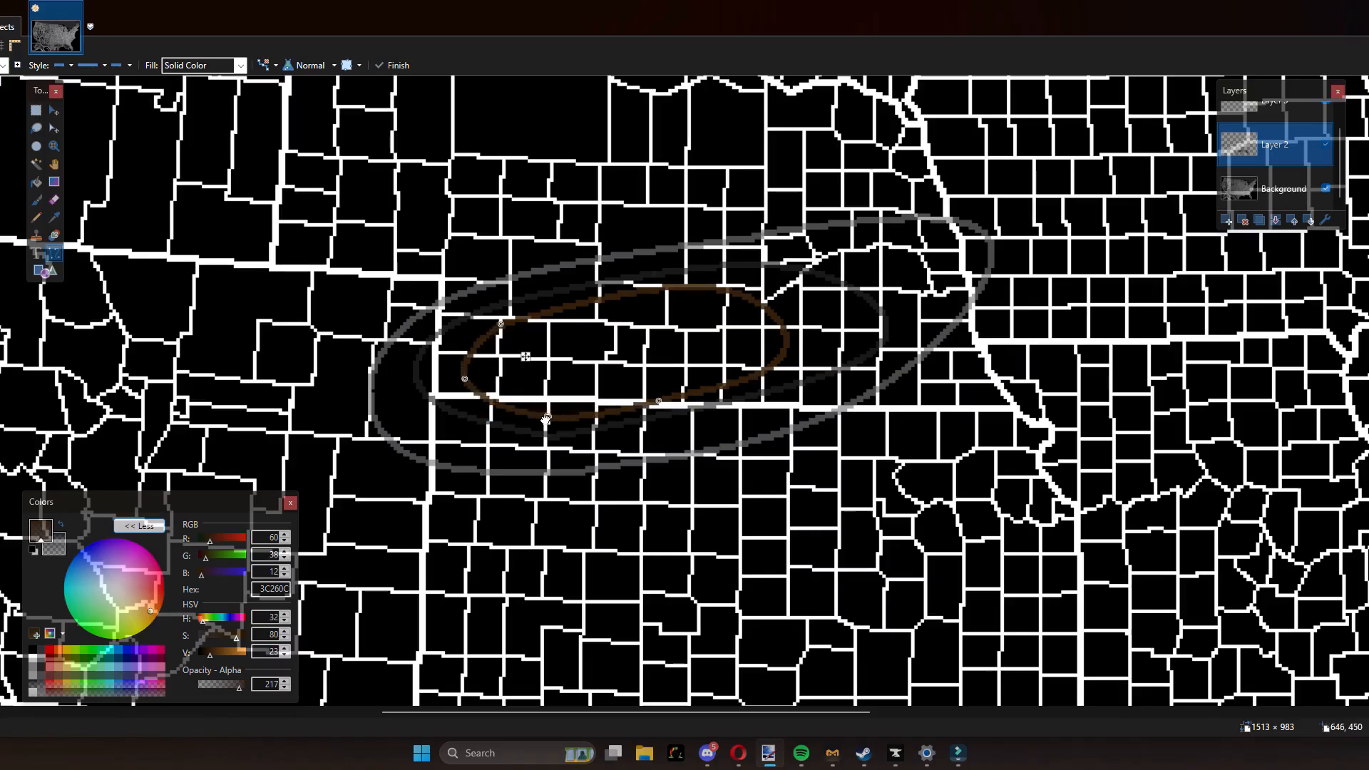
{"action": "left_click_drag", "start_coordinate": [465, 380], "coordinate": [455, 375]}
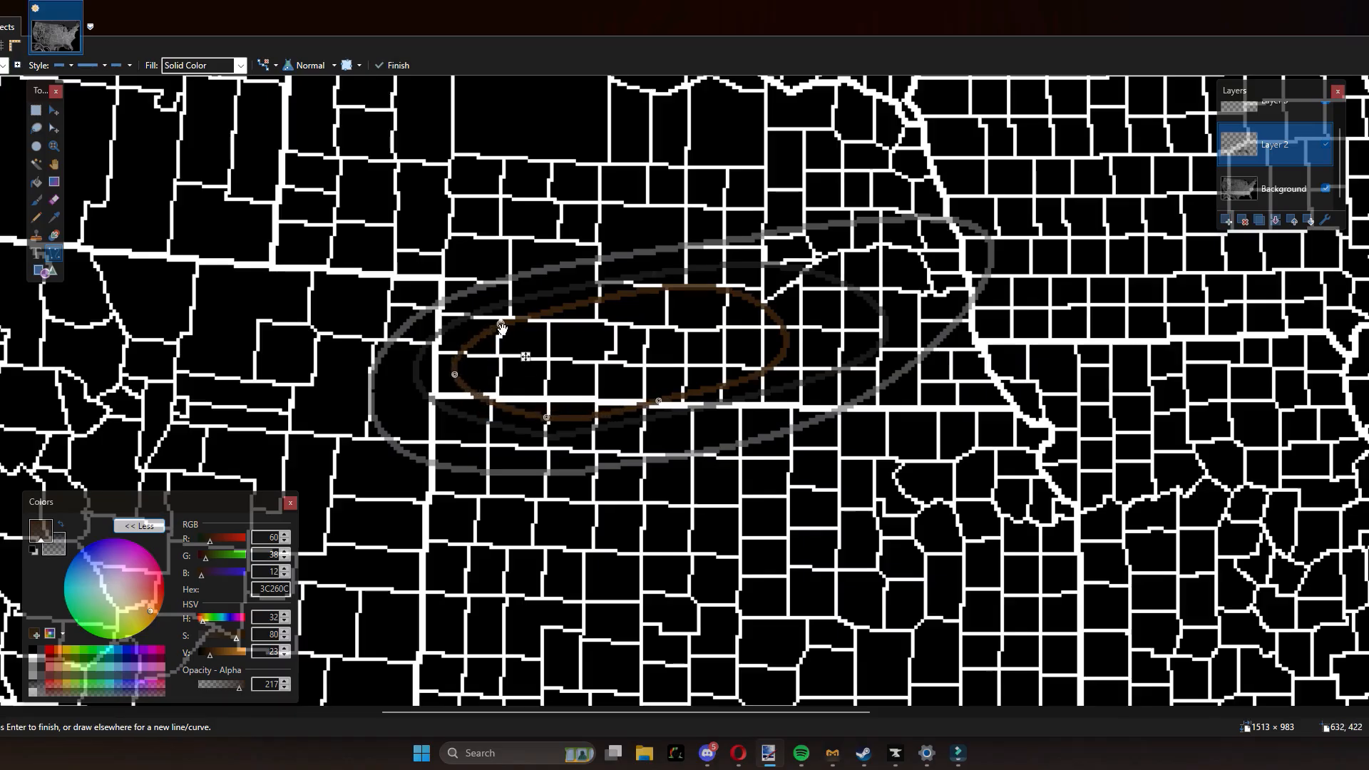
{"action": "key", "text": "Return"}
Step: Try to fill the innermost outline with brown, sample the dark grey (RGB 40, 40, 40) and try filling with it, undoing the fills
{"action": "scroll", "coordinate": [576, 357], "scroll_direction": "up", "scroll_amount": 1}
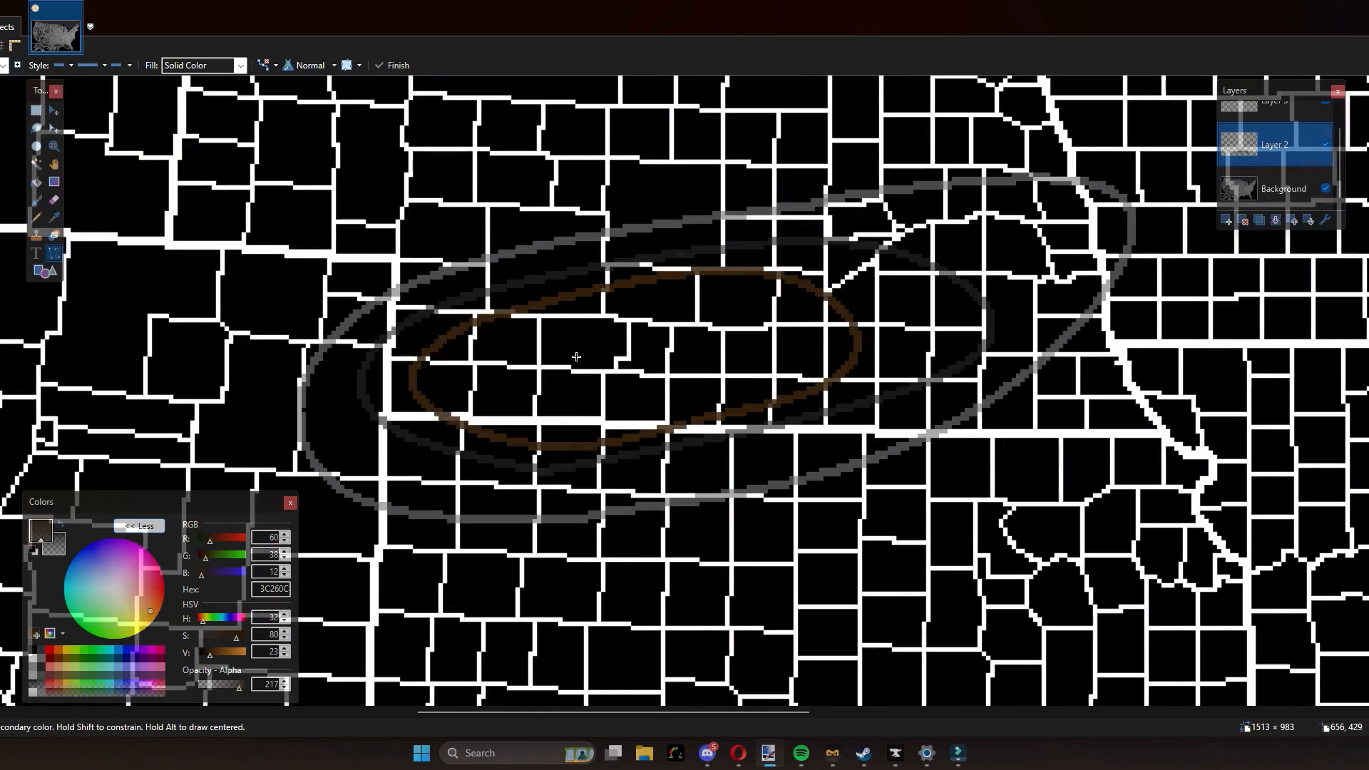
{"action": "key", "text": "f"}
{"action": "left_click", "coordinate": [590, 358]}
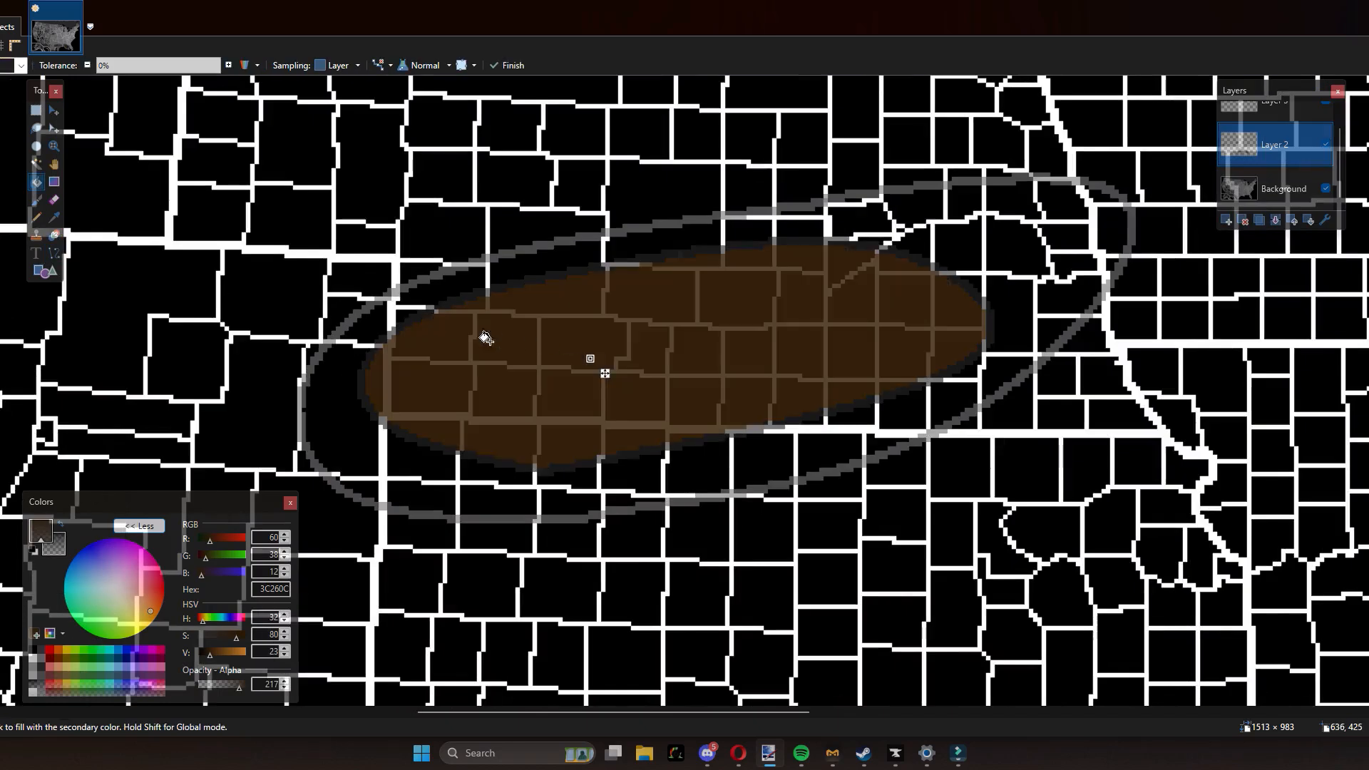
{"action": "key", "text": "k"}
{"action": "left_click", "coordinate": [373, 403]}
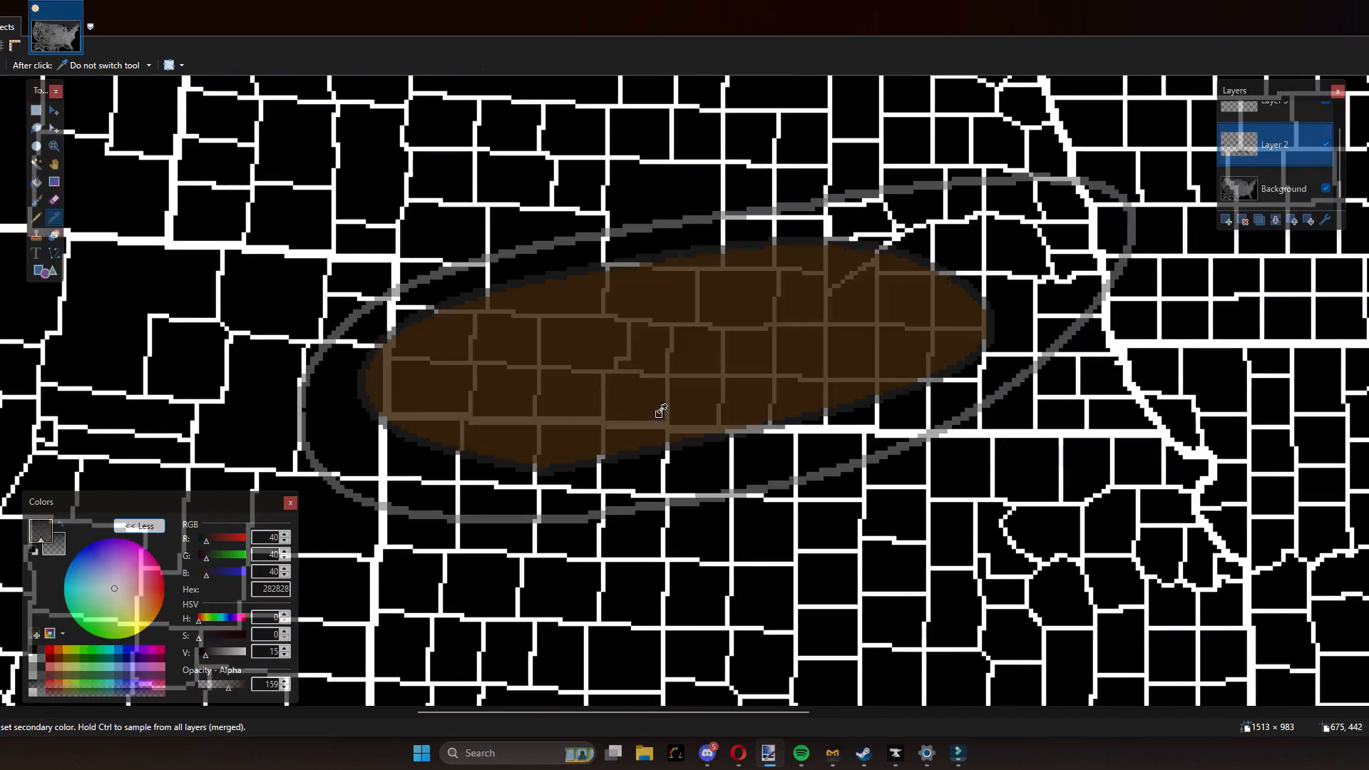
{"action": "key", "text": "f"}
{"action": "left_click", "coordinate": [649, 389]}
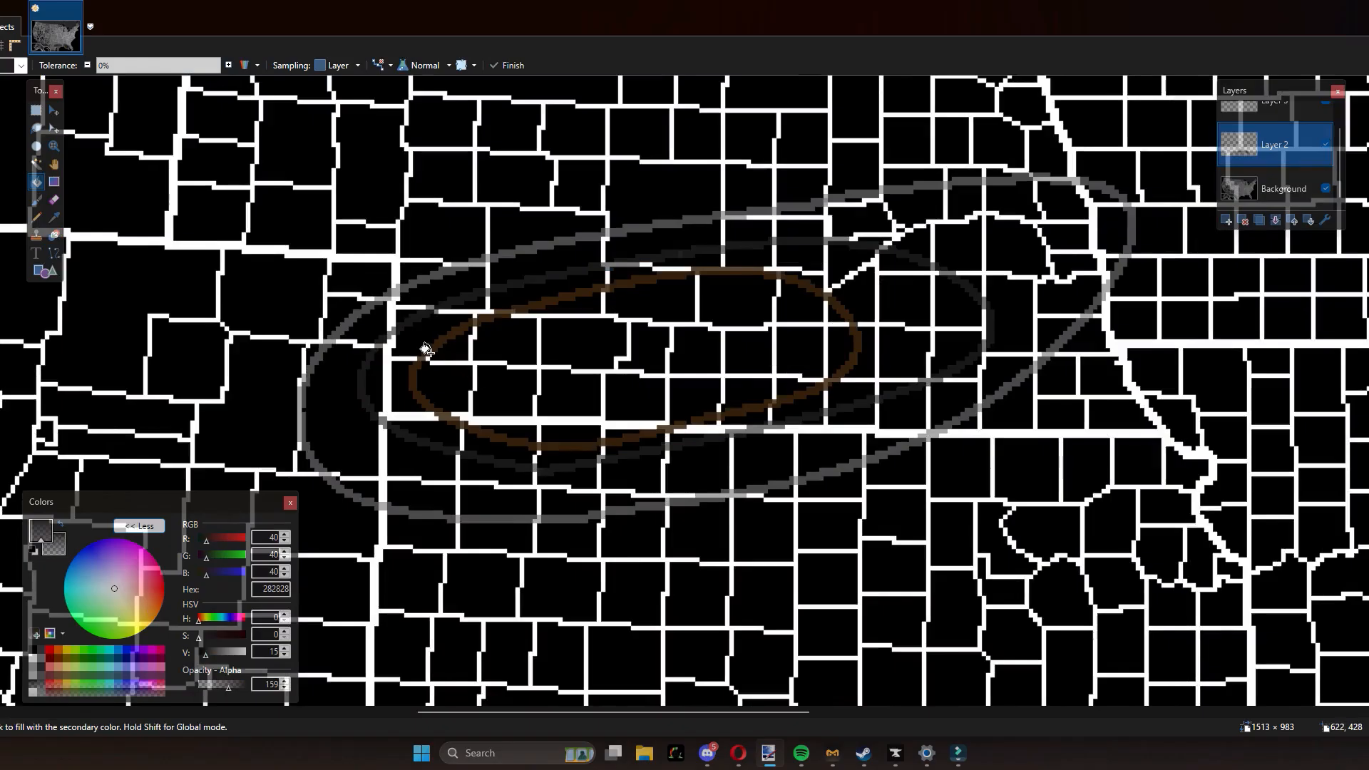
{"action": "left_click", "coordinate": [536, 378]}
{"action": "key", "text": "ctrl+z"}
Step: Finish the brown curve and close the gap in its southern edge at the Nebraska–Kansas border with the brown Pencil
{"action": "scroll", "coordinate": [752, 296], "scroll_direction": "up", "scroll_amount": 4}
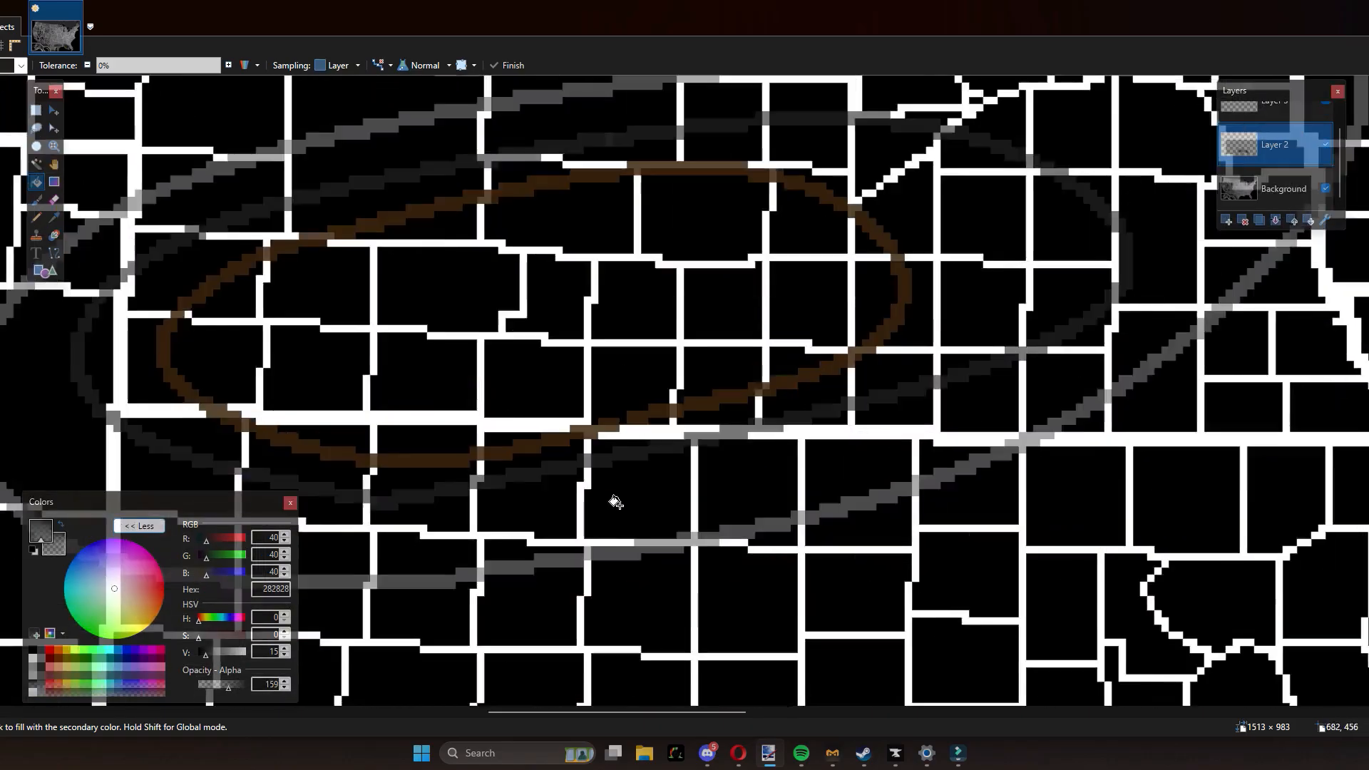
{"action": "key", "text": "p"}
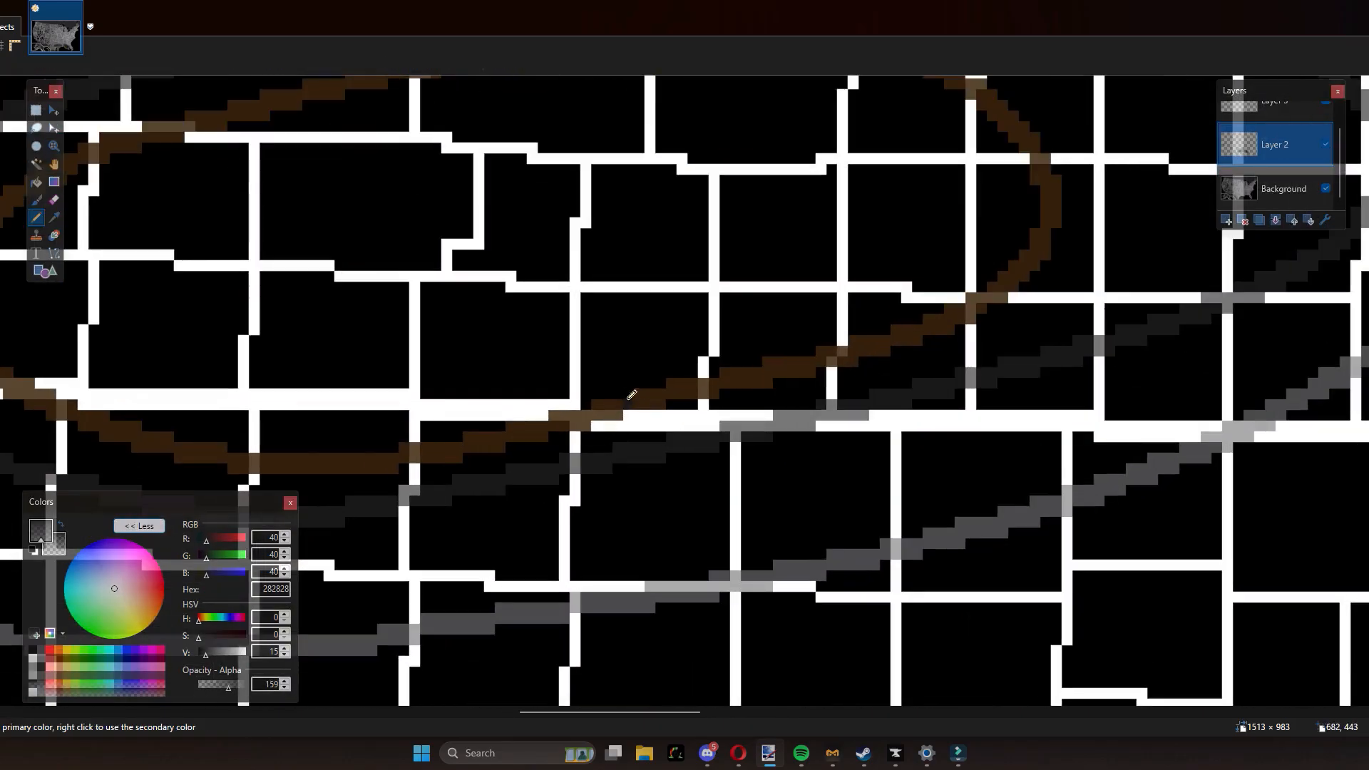
{"action": "key", "text": "ctrl+z"}
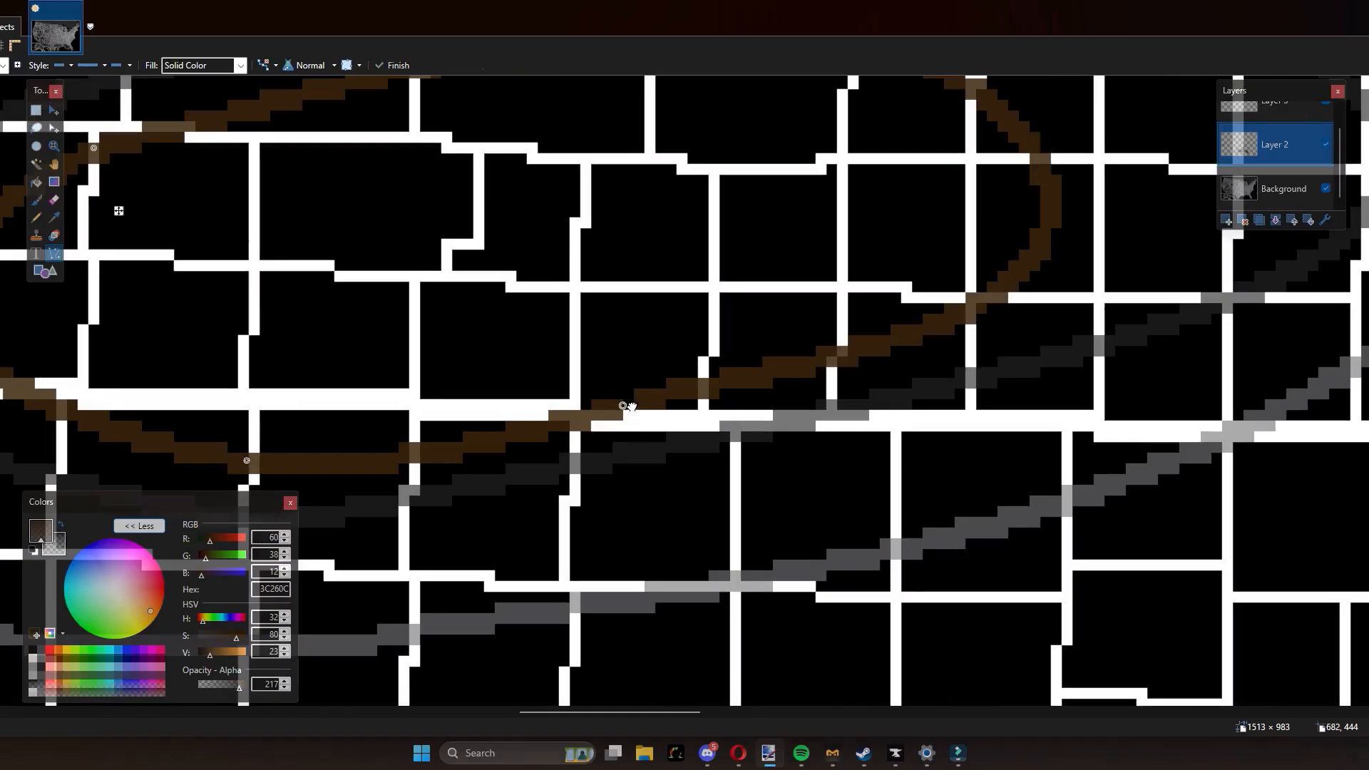
{"action": "key", "text": "Return"}
{"action": "key", "text": "k"}
{"action": "key", "text": "p"}
{"action": "scroll", "coordinate": [638, 397], "scroll_direction": "down", "scroll_amount": 4}
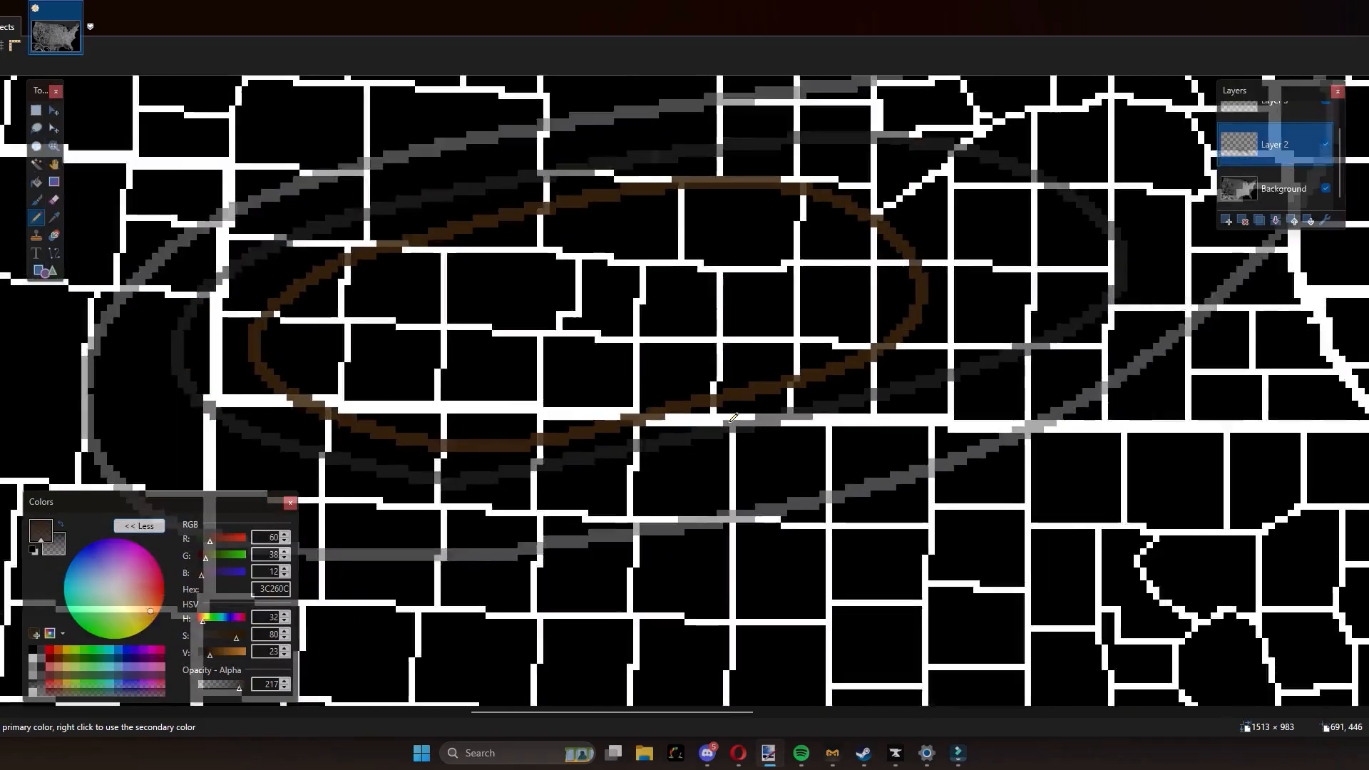
Step: Fill the innermost outline with brown and the ring around it with dark grey
{"action": "key", "text": "f"}
{"action": "left_click", "coordinate": [671, 365]}
{"action": "scroll", "coordinate": [830, 403], "scroll_direction": "down", "scroll_amount": 1}
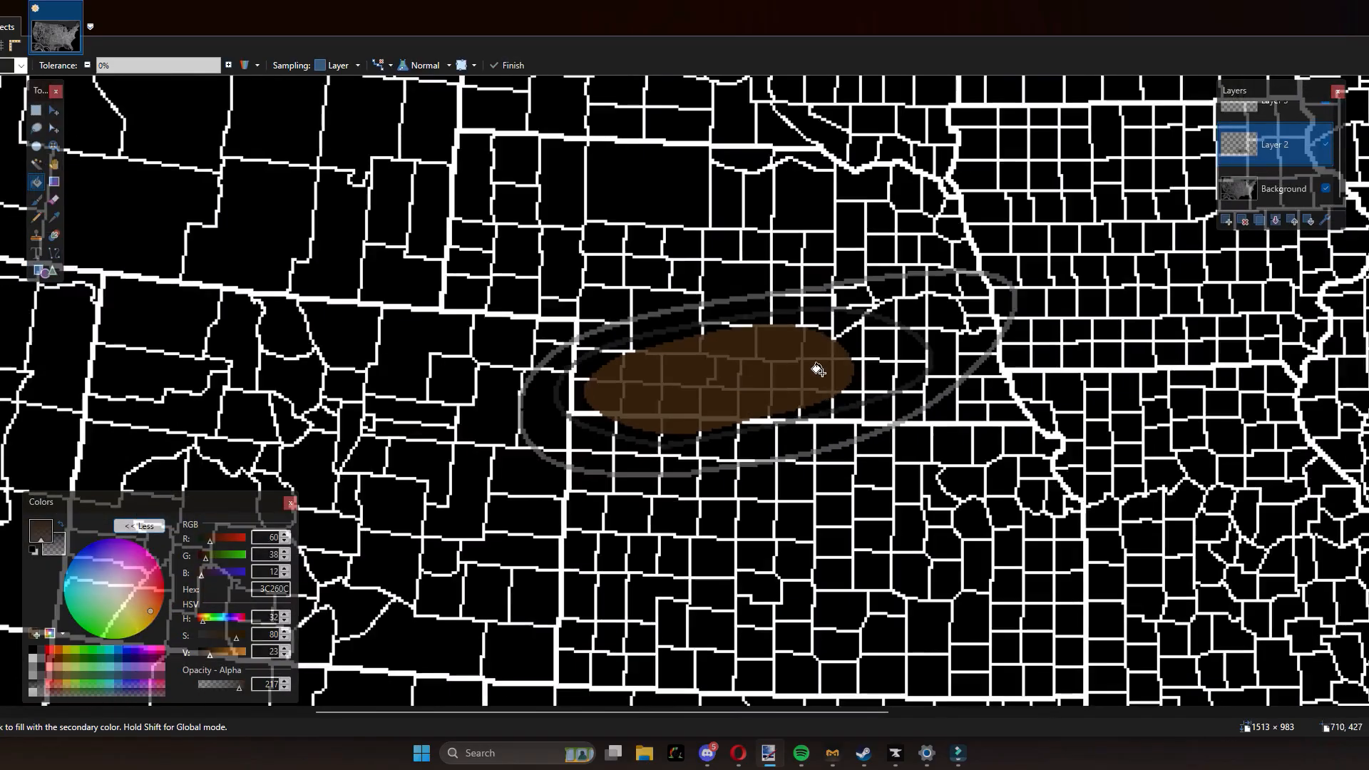
{"action": "scroll", "coordinate": [818, 370], "scroll_direction": "up", "scroll_amount": 3}
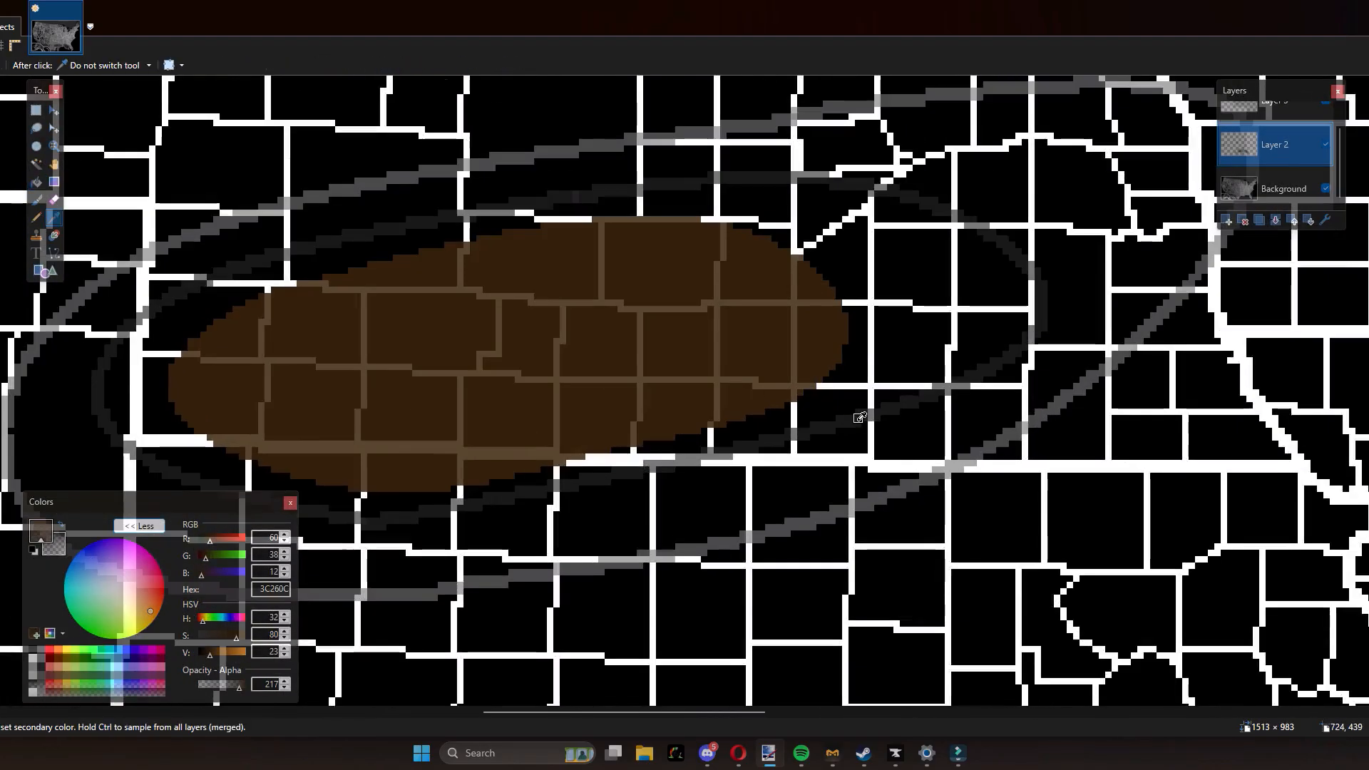
{"action": "left_click", "coordinate": [924, 295]}
{"action": "scroll", "coordinate": [888, 332], "scroll_direction": "down", "scroll_amount": 2}
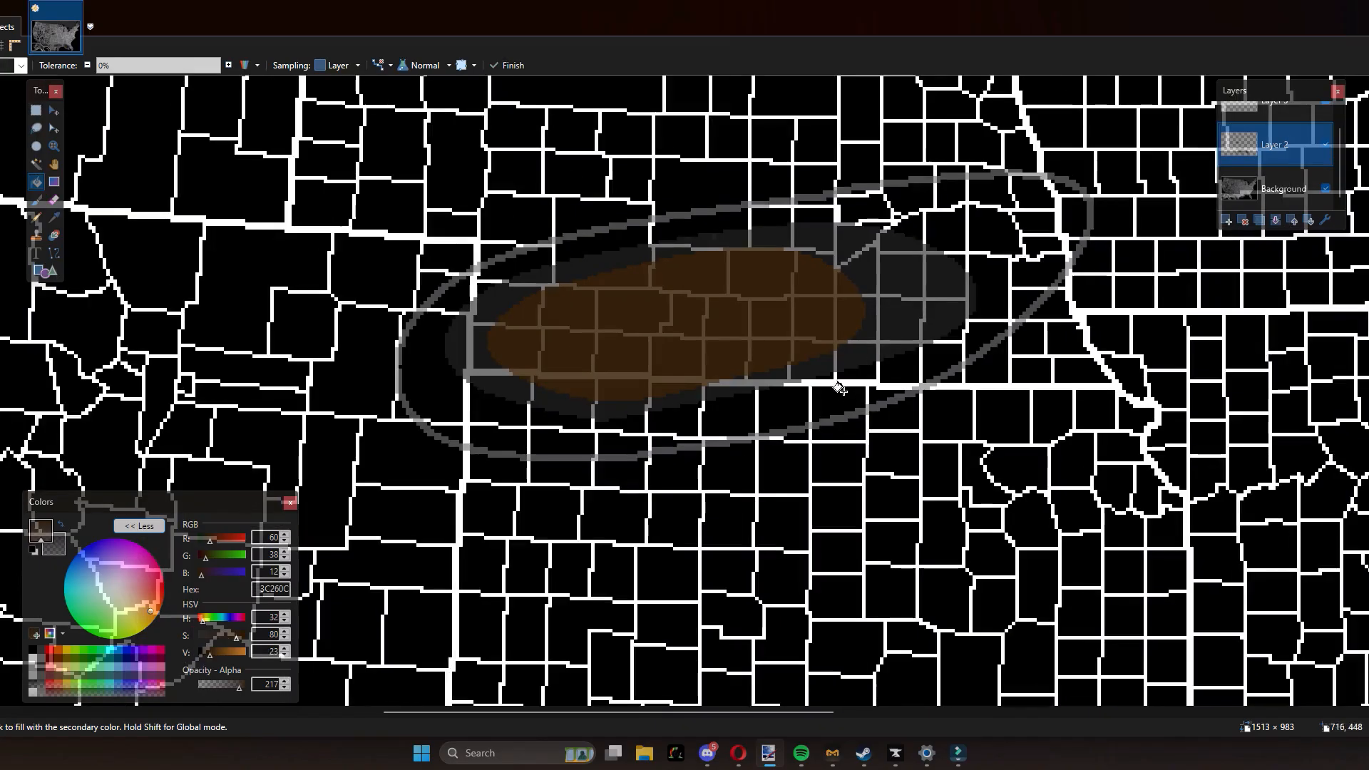
Step: Sample the light grey (RGB 119, 119, 119) from the outer outline and fill the outer ring with it
{"action": "key", "text": "k"}
{"action": "left_click", "coordinate": [849, 420]}
{"action": "key", "text": "f"}
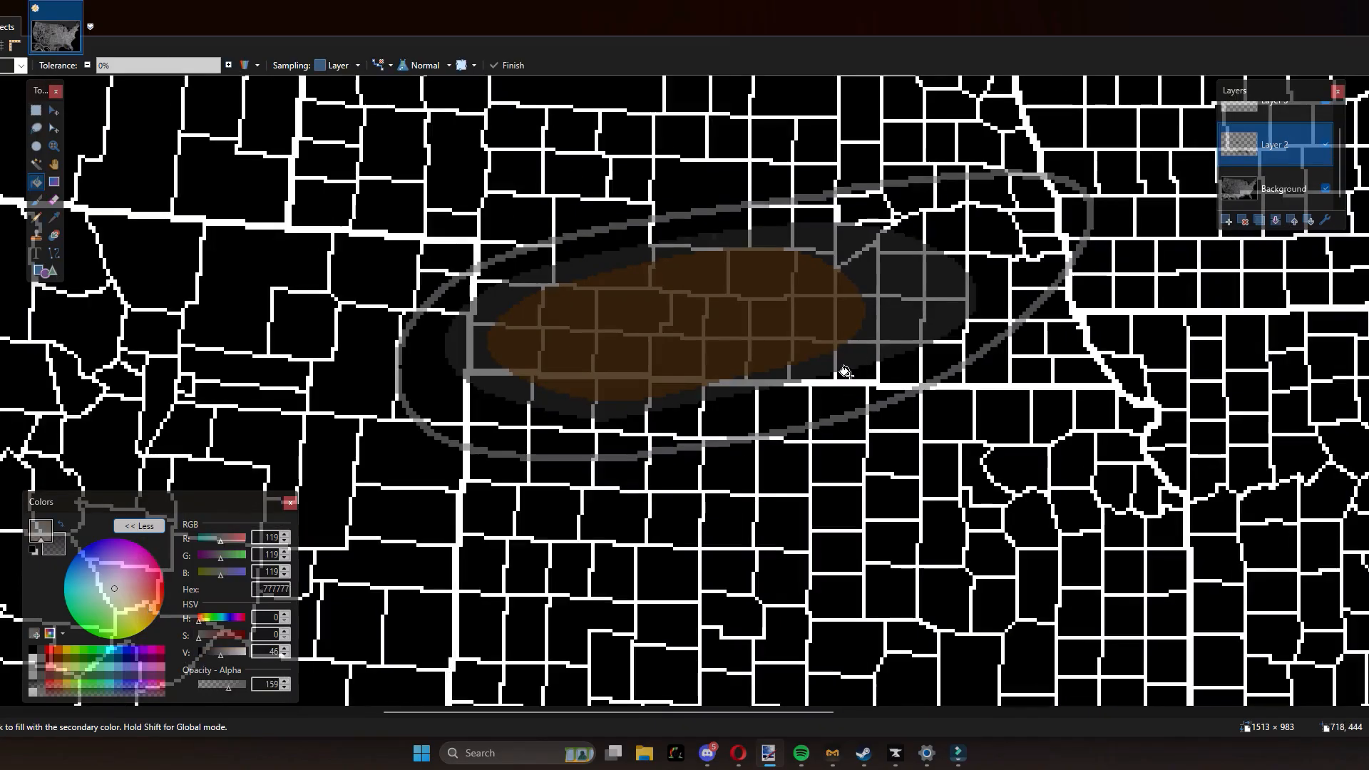
{"action": "left_click", "coordinate": [859, 385]}
{"action": "scroll", "coordinate": [920, 358], "scroll_direction": "down", "scroll_amount": 2}
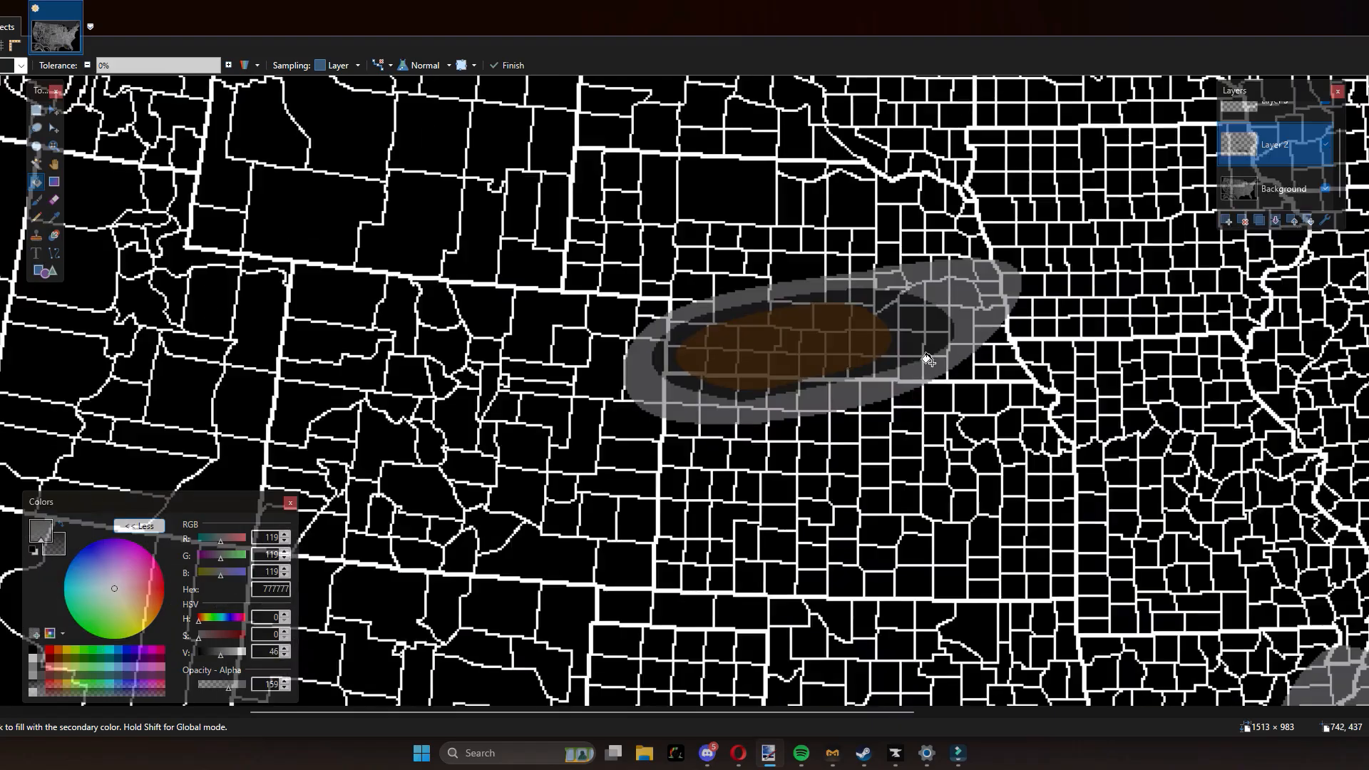
Step: Examine the new nested Nebraska area against the existing outlook areas across the whole map
{"action": "scroll", "coordinate": [884, 418], "scroll_direction": "down", "scroll_amount": 3}
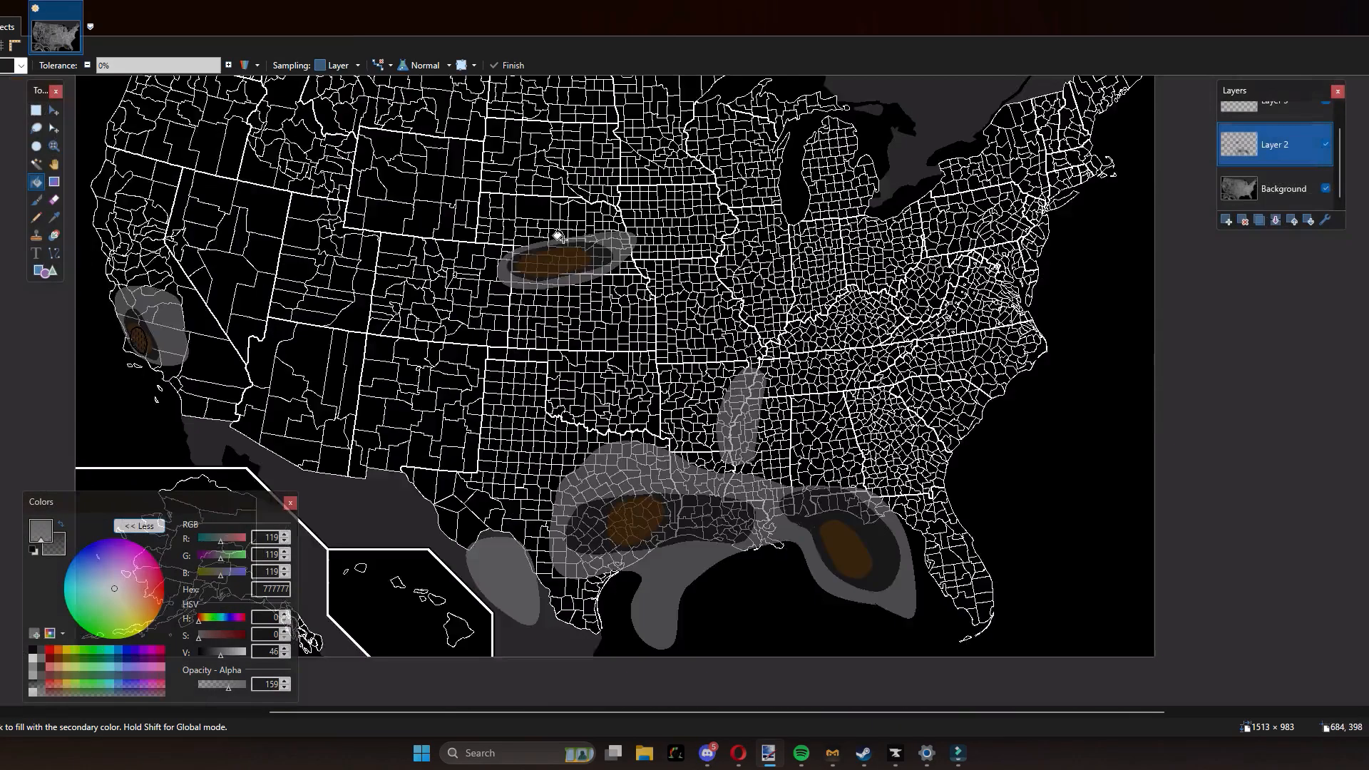
{"action": "scroll", "coordinate": [542, 258], "scroll_direction": "up", "scroll_amount": 4}
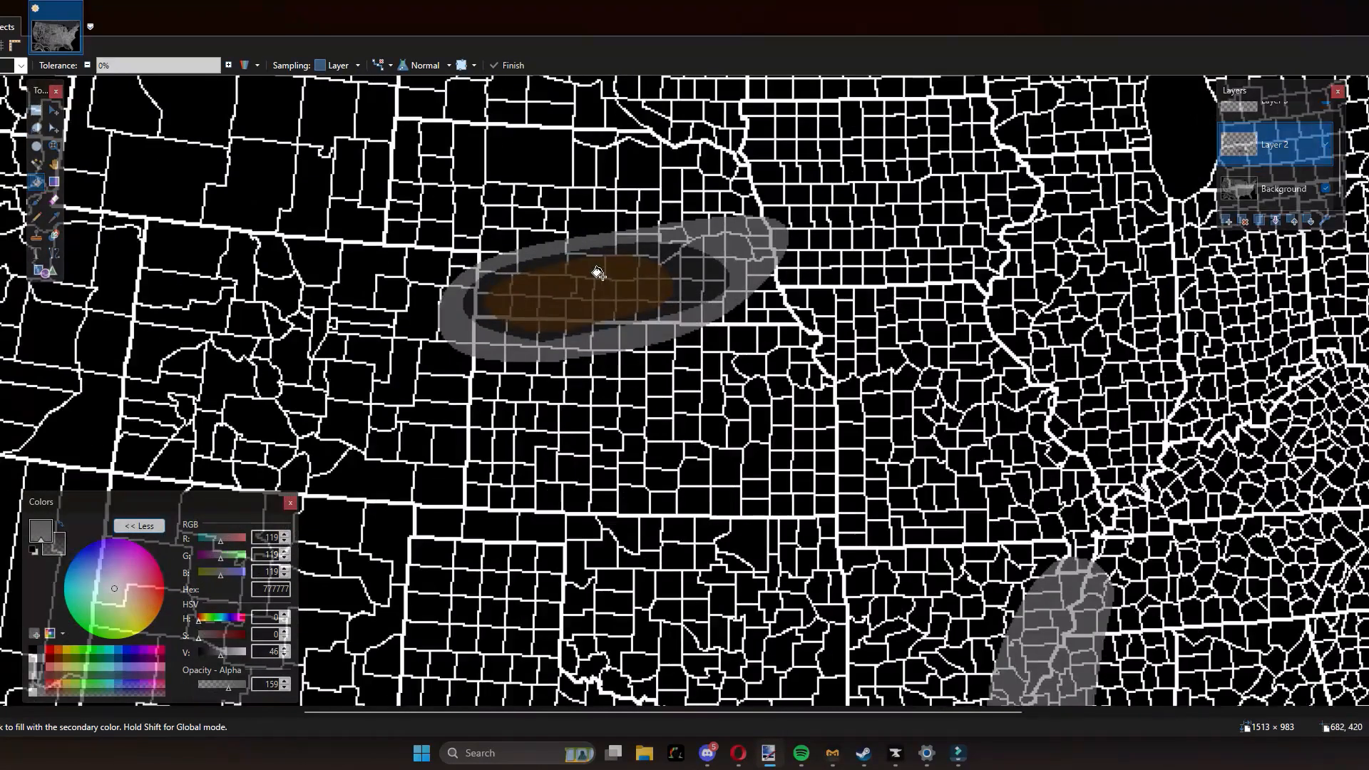
{"action": "scroll", "coordinate": [579, 272], "scroll_direction": "down", "scroll_amount": 2}
{"action": "scroll", "coordinate": [698, 158], "scroll_direction": "down", "scroll_amount": 3}
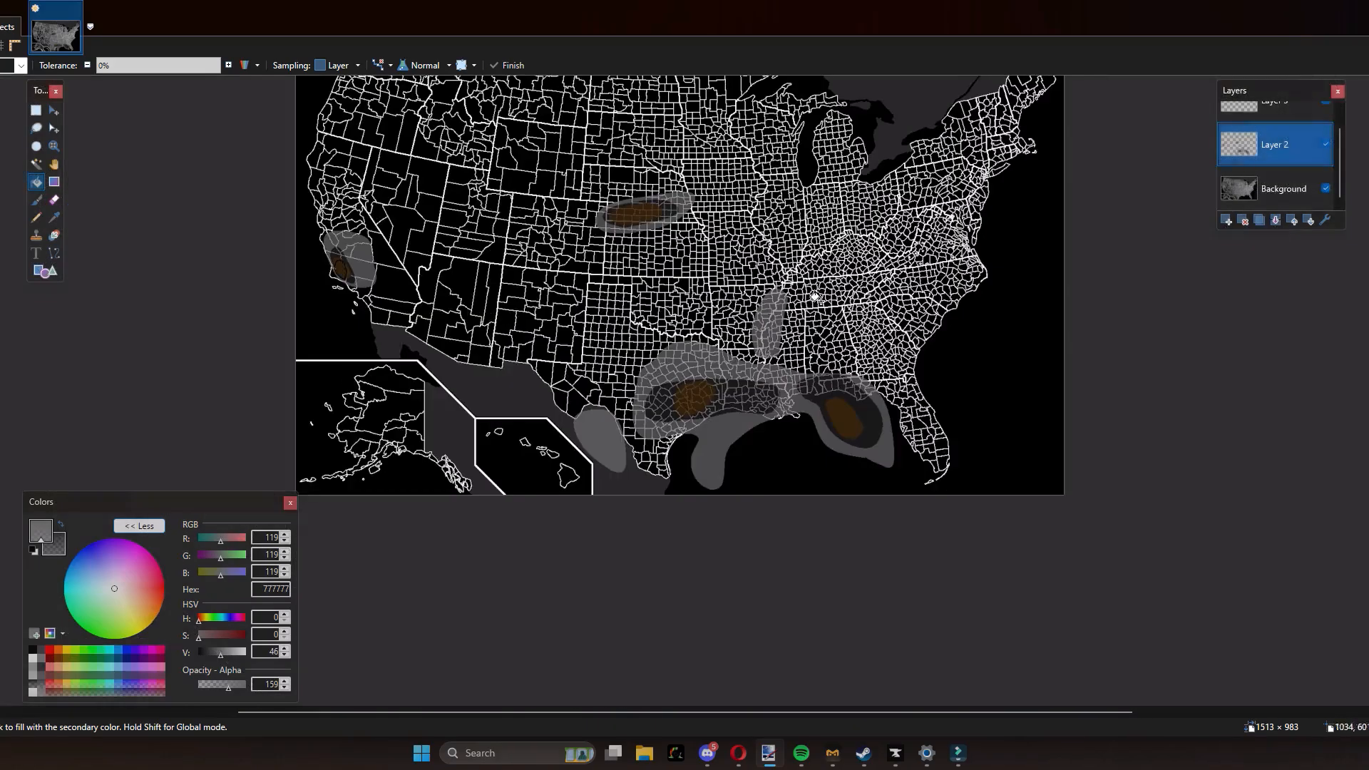
{"action": "scroll", "coordinate": [635, 220], "scroll_direction": "up", "scroll_amount": 5}
{"action": "scroll", "coordinate": [886, 379], "scroll_direction": "down", "scroll_amount": 1}
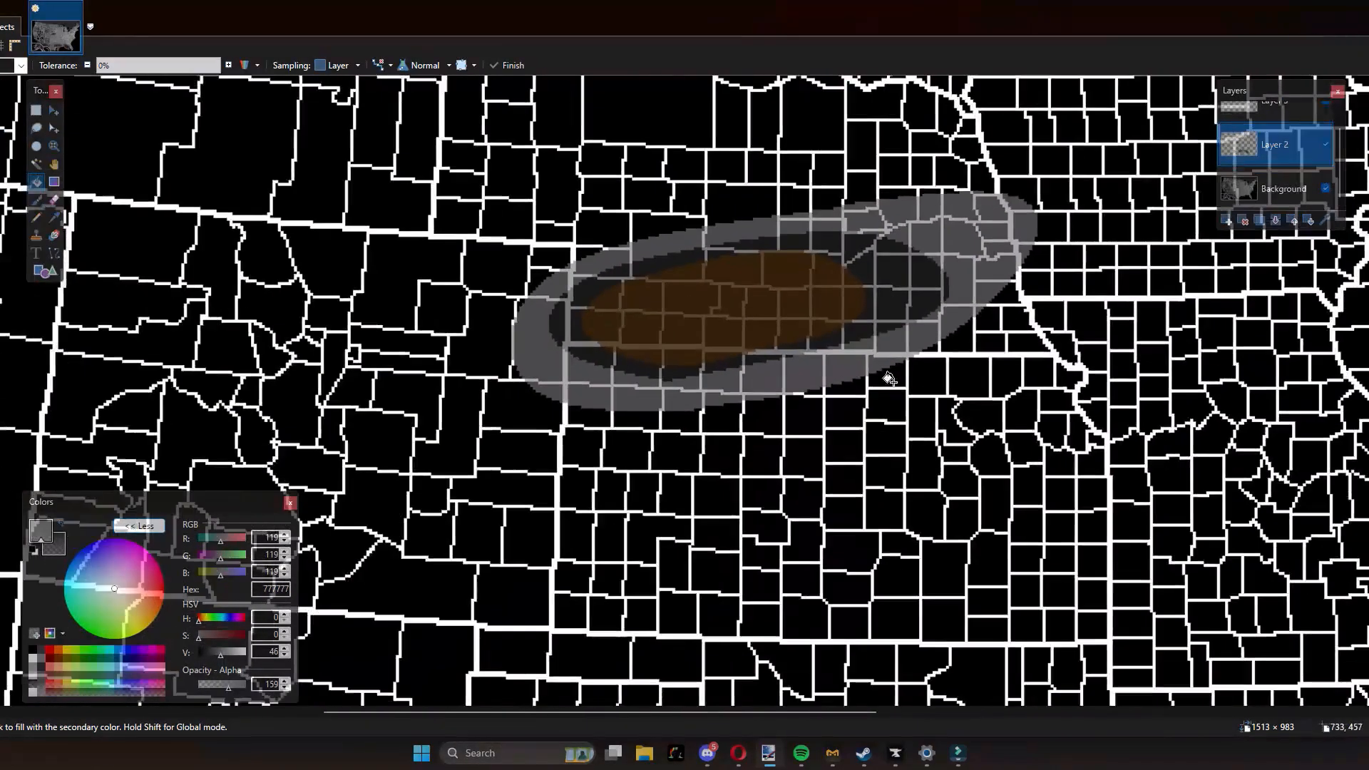
{"action": "scroll", "coordinate": [782, 248], "scroll_direction": "up", "scroll_amount": 1}
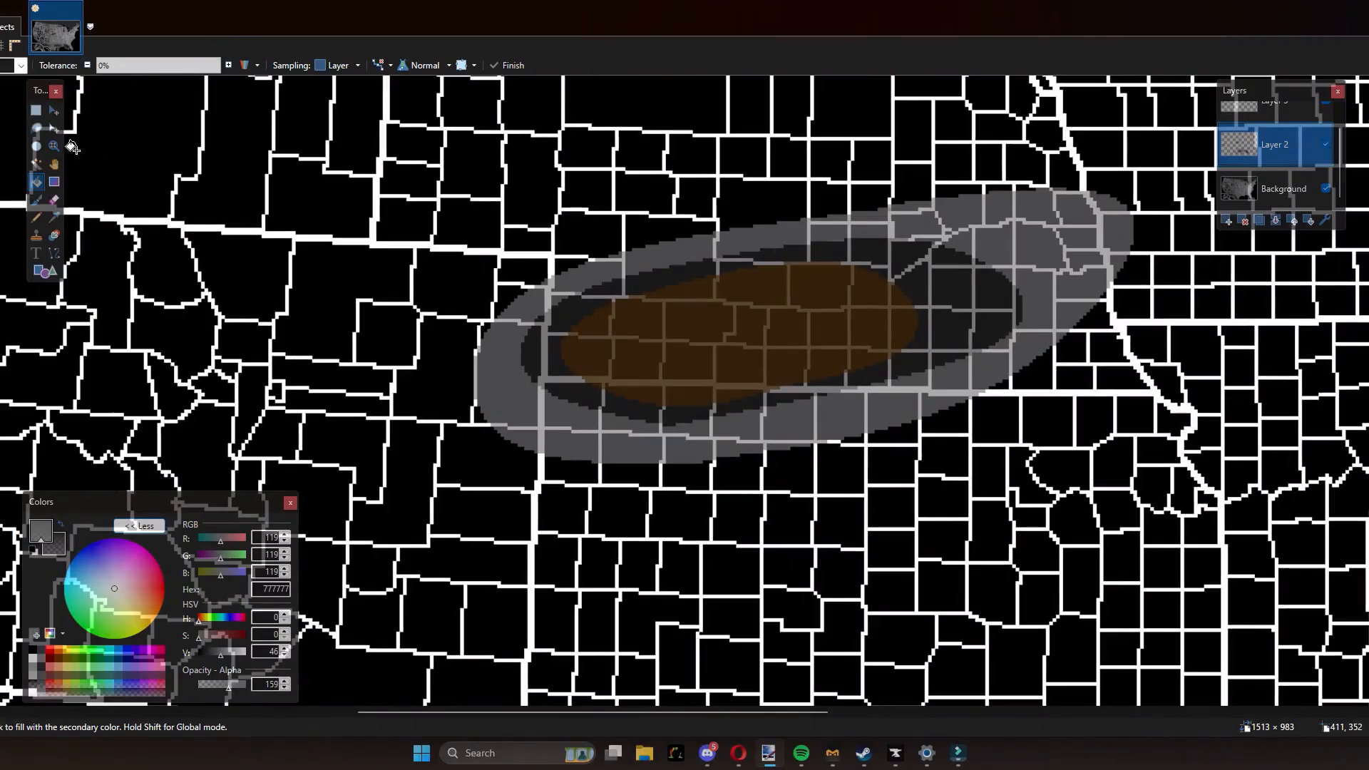
Step: Choose the Line/Curve tool, set the primary colour to fully opaque black and the secondary colour's opacity to 0
{"action": "left_click", "coordinate": [54, 253]}
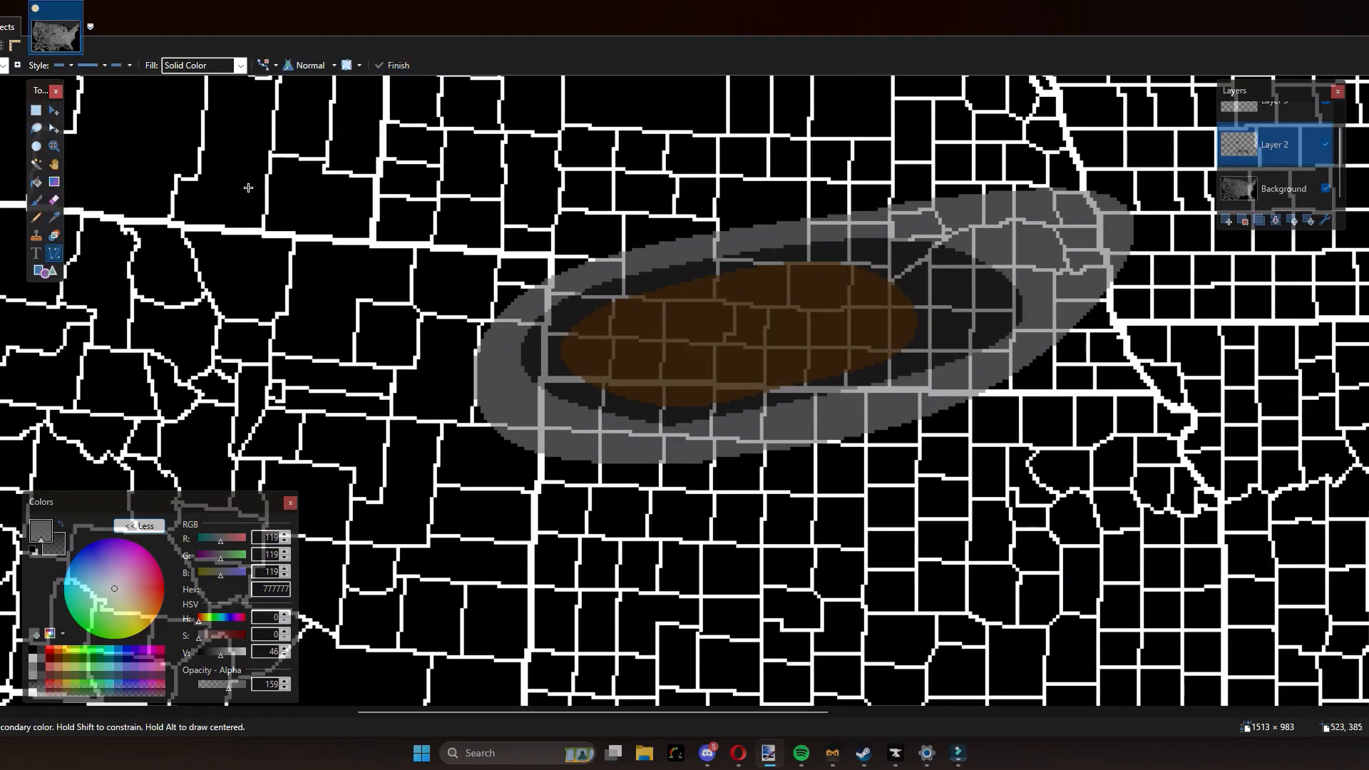
{"action": "mouse_move", "coordinate": [129, 505]}
{"action": "left_mouse_down"}
{"action": "mouse_move", "coordinate": [229, 417]}
{"action": "mouse_move", "coordinate": [180, 431]}
{"action": "mouse_move", "coordinate": [150, 510]}
{"action": "left_mouse_up"}
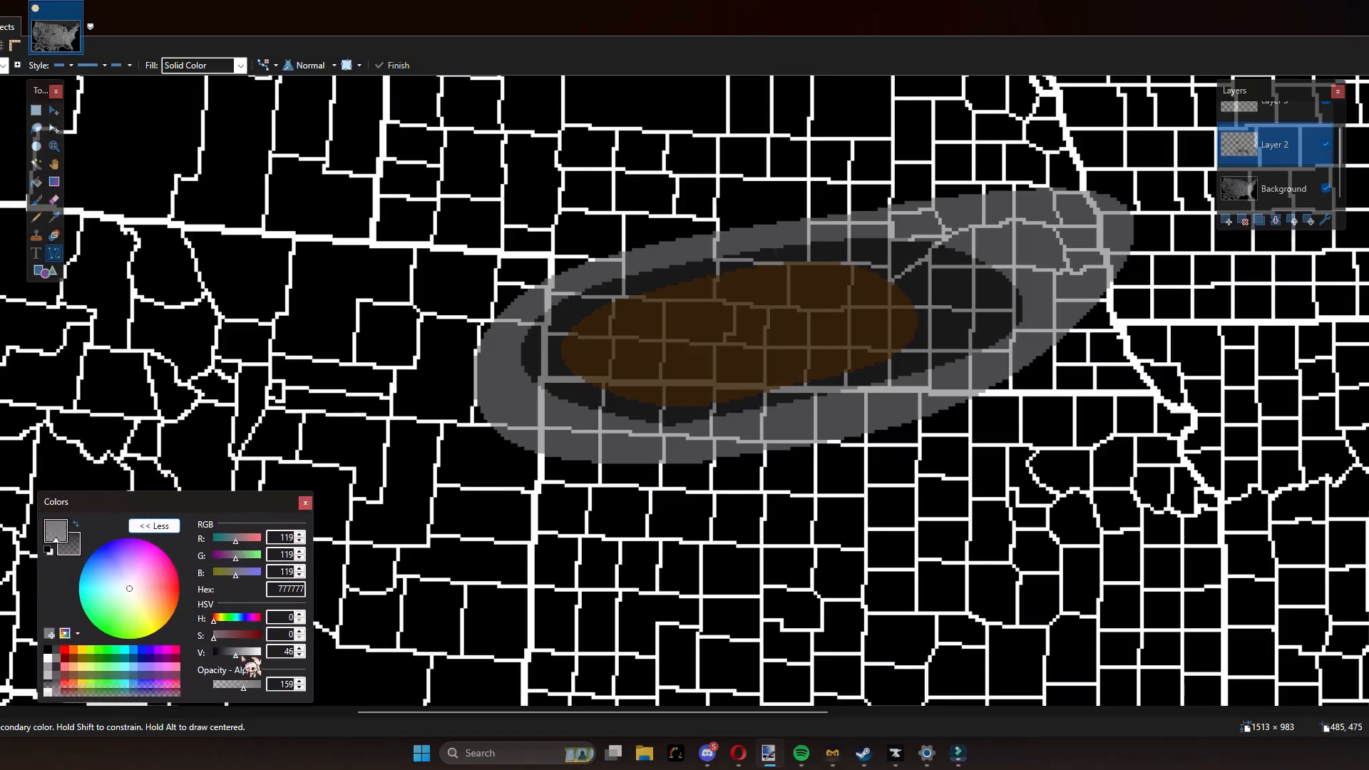
{"action": "left_click_drag", "start_coordinate": [239, 655], "coordinate": [83, 678]}
{"action": "mouse_move", "coordinate": [239, 684]}
{"action": "left_mouse_down"}
{"action": "mouse_move", "coordinate": [318, 685]}
{"action": "mouse_move", "coordinate": [262, 690]}
{"action": "left_mouse_up"}
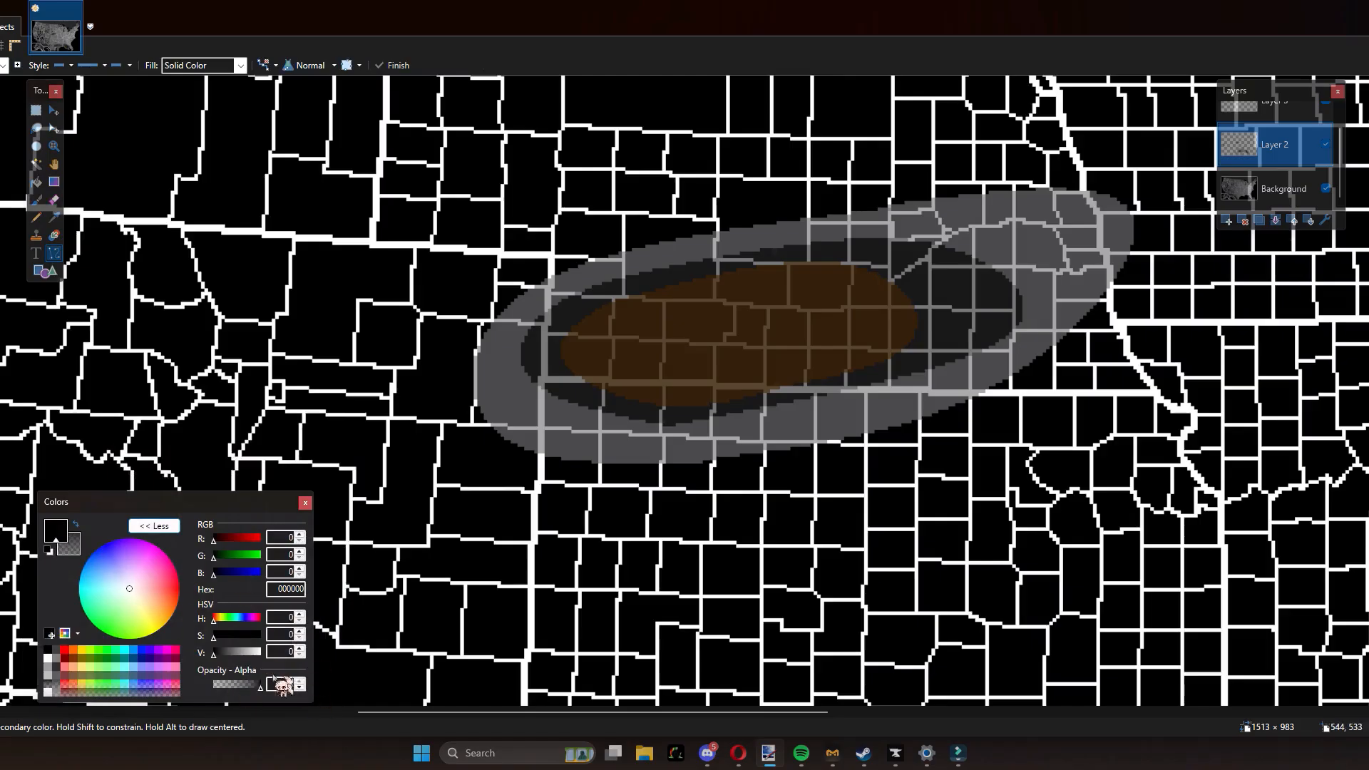
{"action": "left_click", "coordinate": [69, 544]}
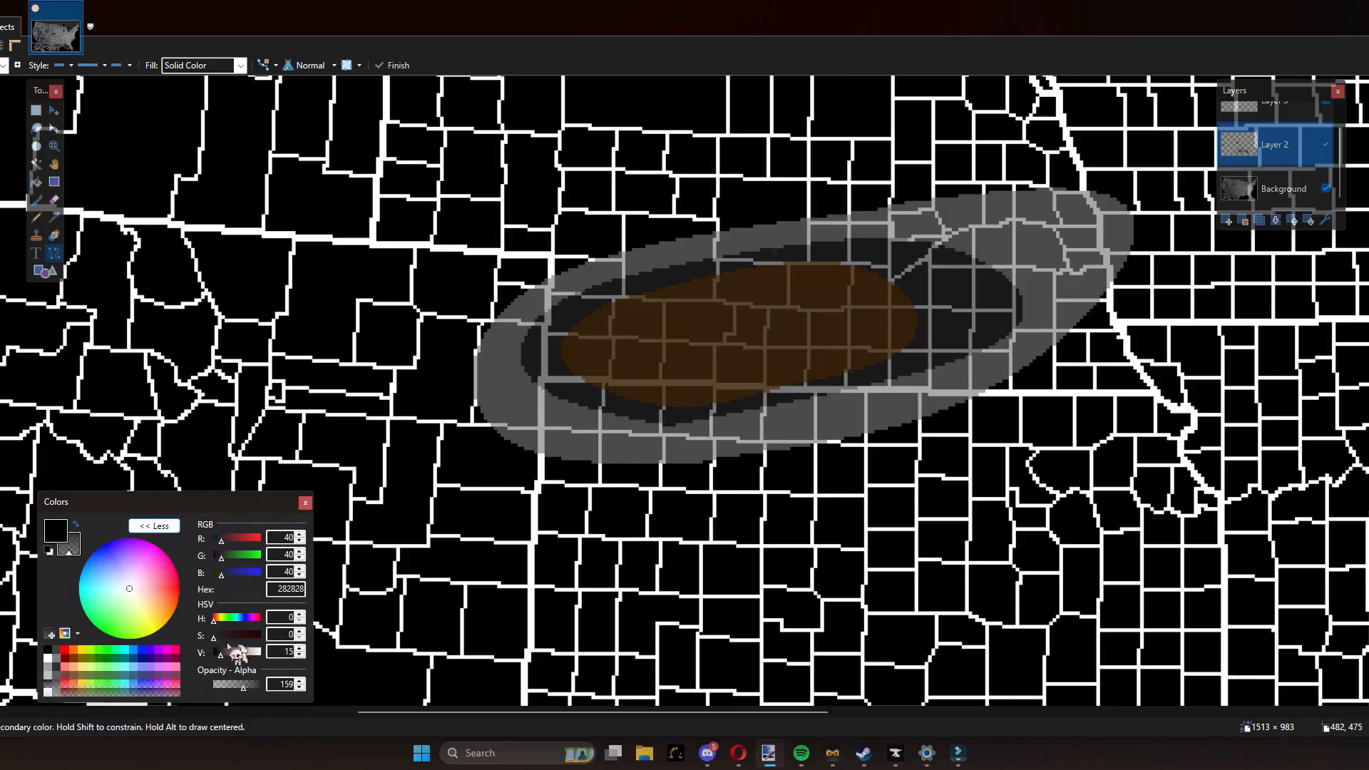
{"action": "left_click_drag", "start_coordinate": [259, 686], "coordinate": [71, 709]}
Step: Try to draw a black curved outline on Layer 2 over the southwestern part of the brown area and northwestern Kansas
{"action": "scroll", "coordinate": [452, 348], "scroll_direction": "up", "scroll_amount": 1}
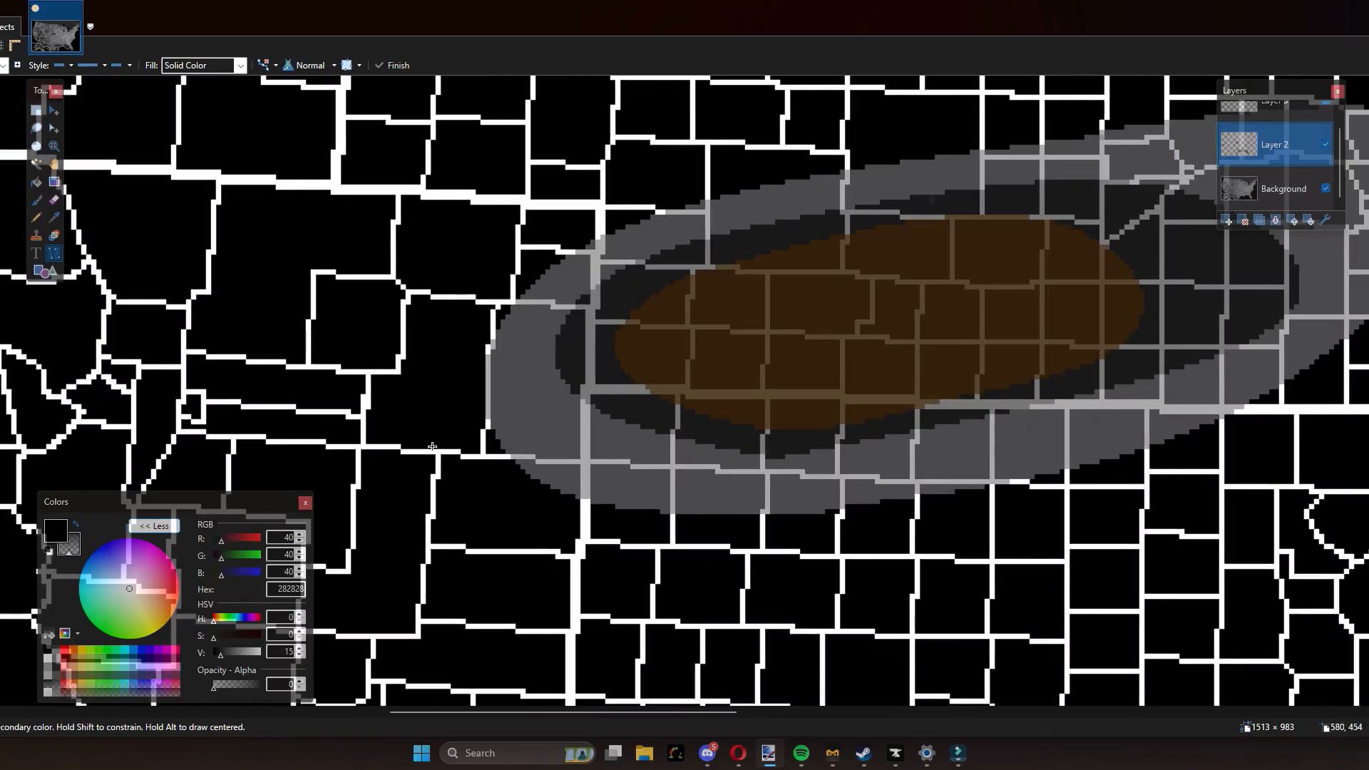
{"action": "scroll", "coordinate": [394, 446], "scroll_direction": "down", "scroll_amount": 2}
{"action": "scroll", "coordinate": [1298, 118], "scroll_direction": "up", "scroll_amount": 1}
{"action": "left_click", "coordinate": [1275, 132]}
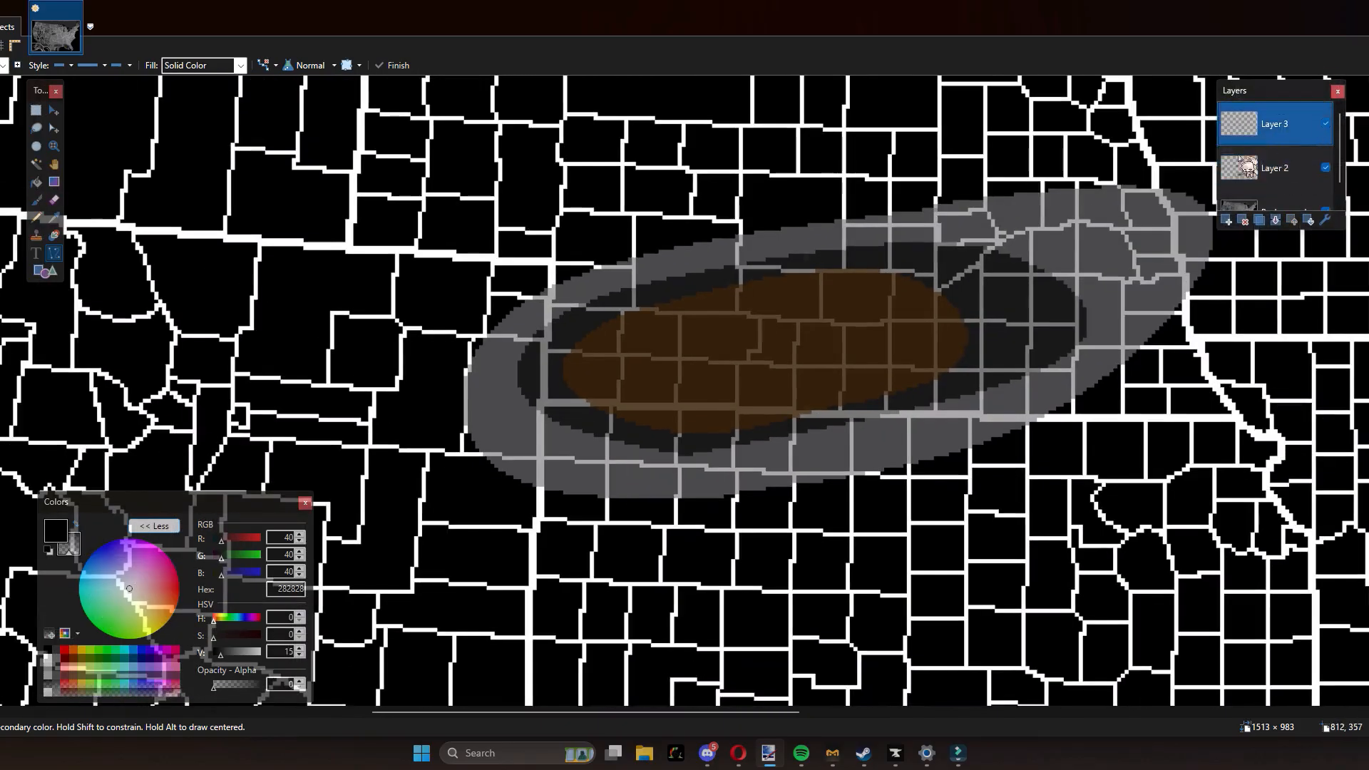
{"action": "scroll", "coordinate": [948, 314], "scroll_direction": "up", "scroll_amount": 1}
{"action": "left_click", "coordinate": [1275, 168]}
{"action": "mouse_move", "coordinate": [509, 454]}
{"action": "left_mouse_down"}
{"action": "mouse_move", "coordinate": [634, 353]}
{"action": "mouse_move", "coordinate": [697, 503]}
{"action": "left_mouse_up"}
{"action": "left_click_drag", "start_coordinate": [576, 374], "coordinate": [728, 422]}
{"action": "left_click_drag", "start_coordinate": [698, 502], "coordinate": [607, 524]}
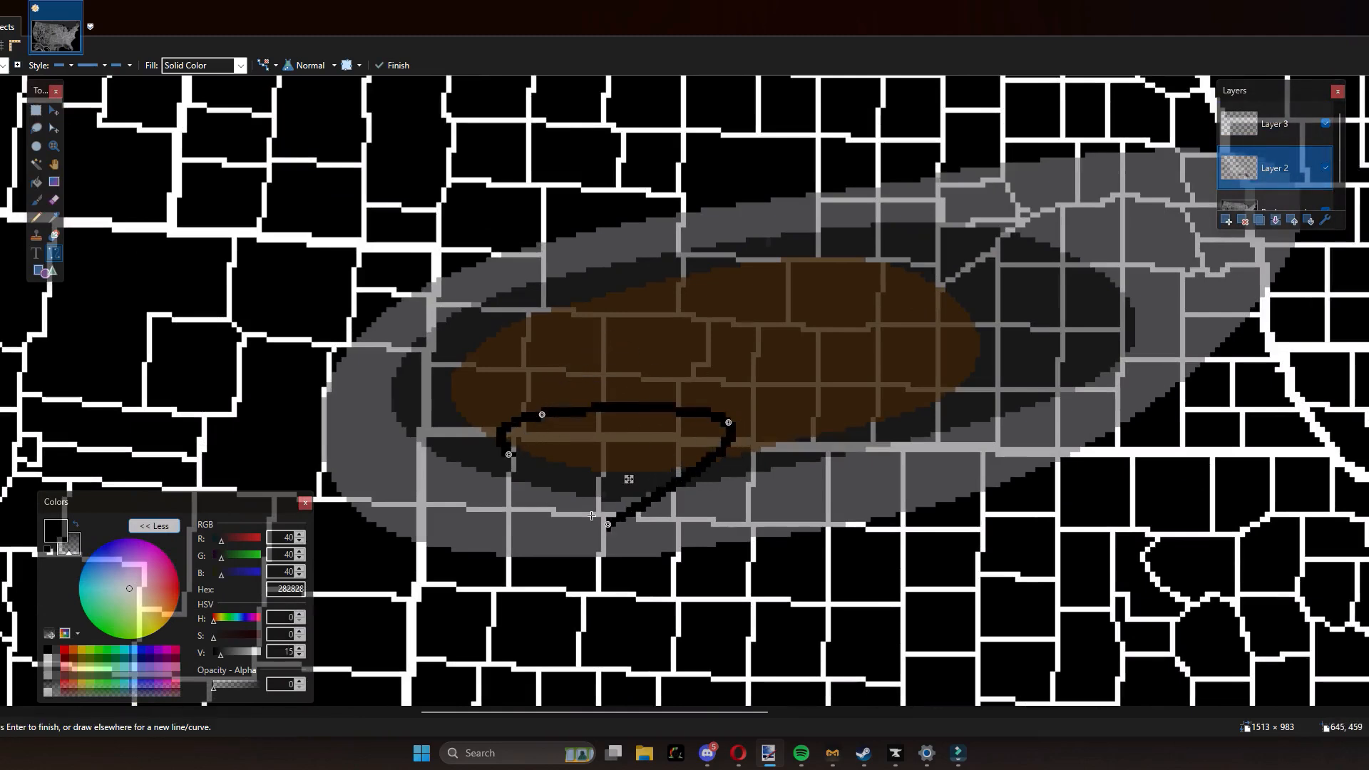
{"action": "left_click_drag", "start_coordinate": [508, 455], "coordinate": [580, 514]}
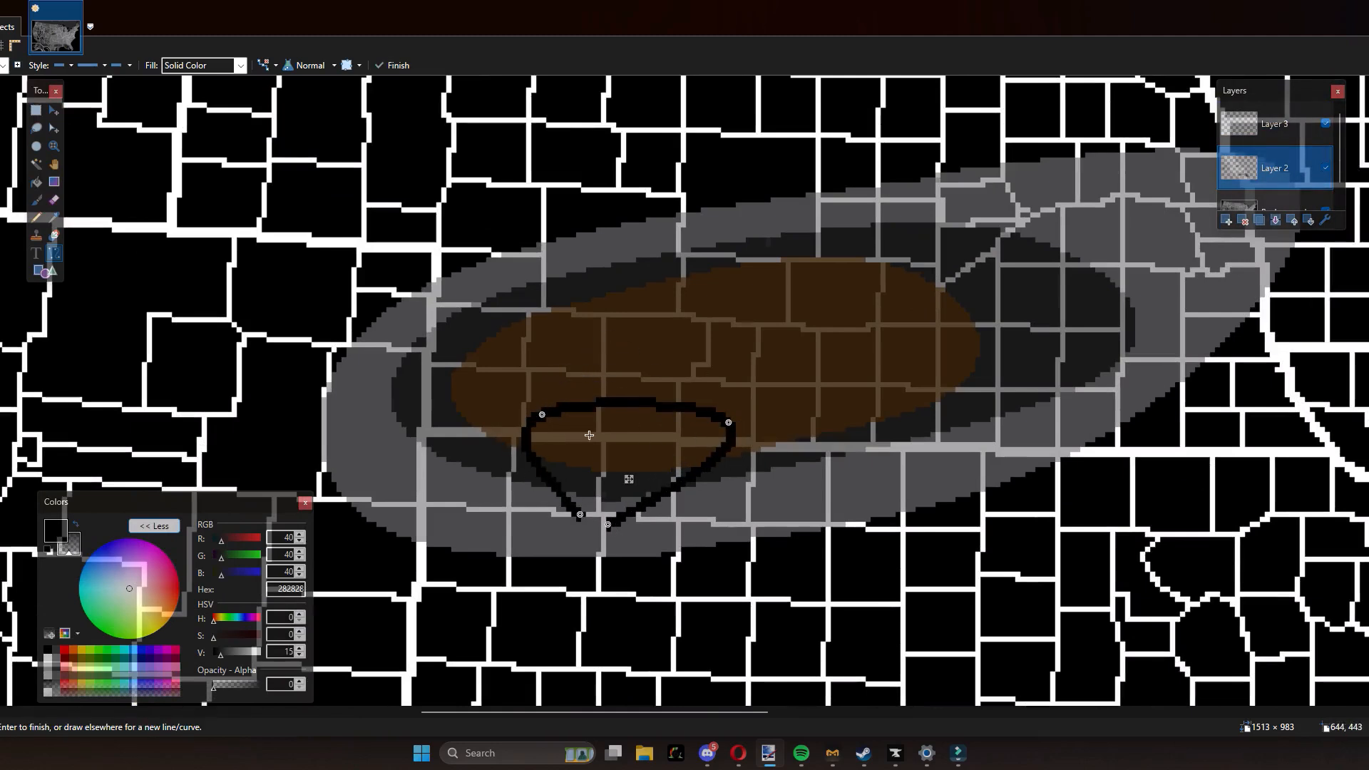
Step: Undo the black curve drawn on Layer 2
{"action": "key", "text": "ctrl+z"}
{"action": "key", "text": "ctrl+z"}
{"action": "key", "text": "ctrl+z"}
{"action": "key", "text": "ctrl+z"}
{"action": "key", "text": "ctrl+z"}
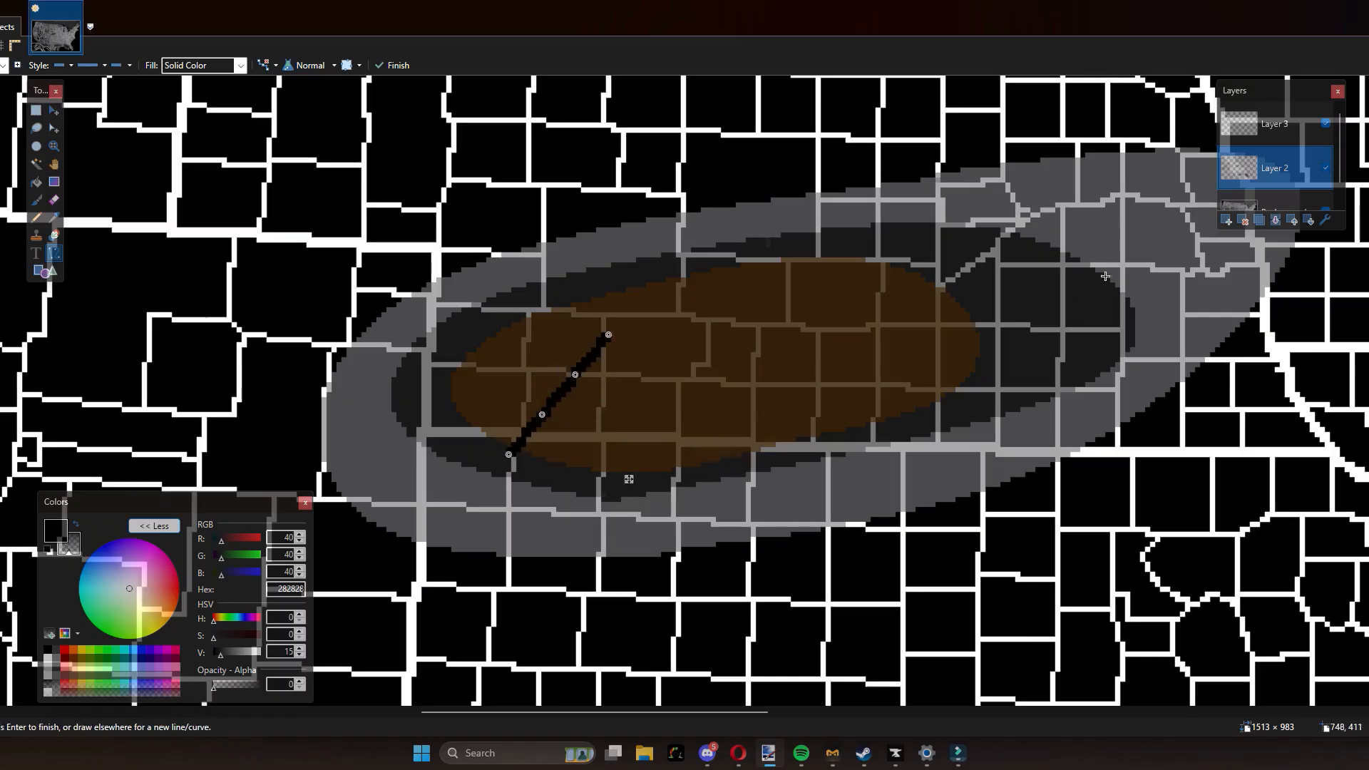
Step: Make Layer 3 the active layer for drawing over the nested Nebraska area
{"action": "left_click", "coordinate": [1275, 125]}
{"action": "scroll", "coordinate": [696, 369], "scroll_direction": "down", "scroll_amount": 1}
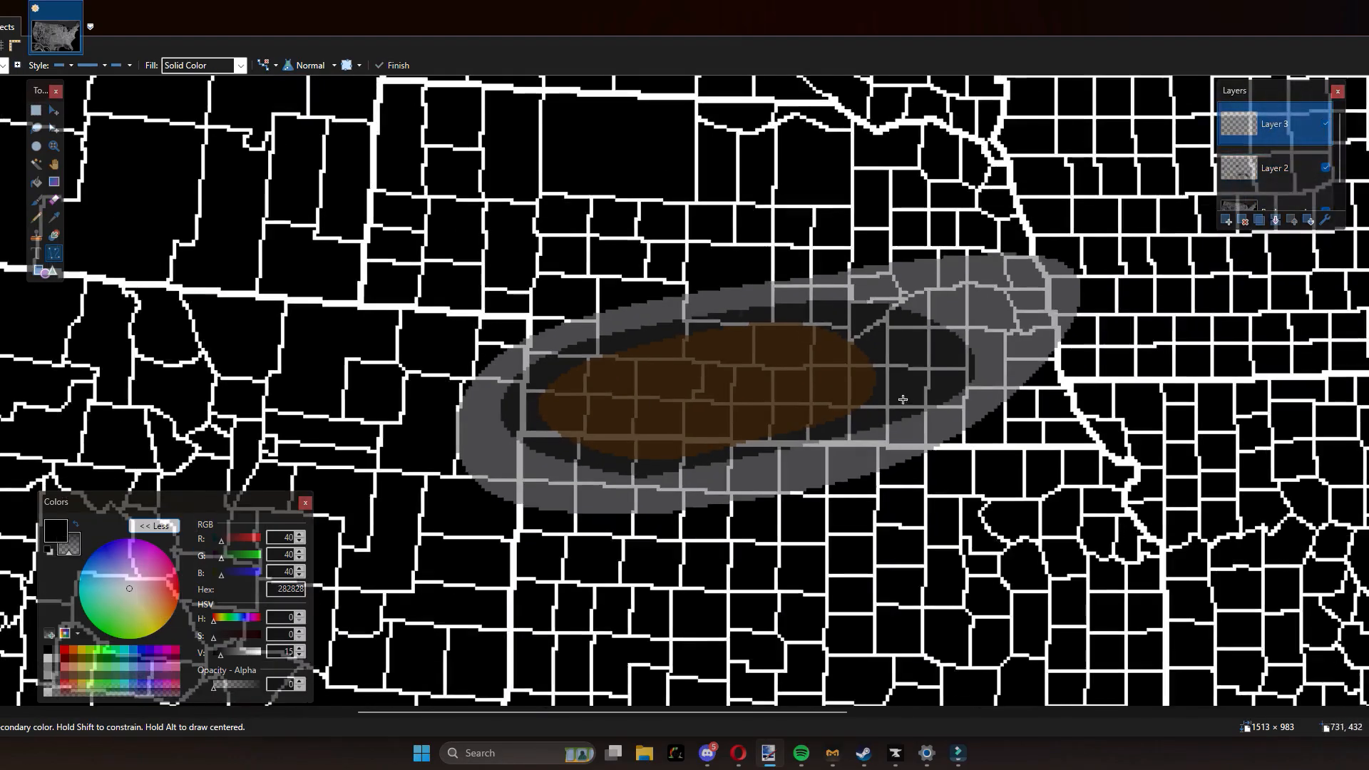
{"action": "scroll", "coordinate": [647, 400], "scroll_direction": "up", "scroll_amount": 2}
{"action": "scroll", "coordinate": [941, 199], "scroll_direction": "down", "scroll_amount": 2}
{"action": "scroll", "coordinate": [1112, 191], "scroll_direction": "up", "scroll_amount": 2}
{"action": "scroll", "coordinate": [1283, 184], "scroll_direction": "down", "scroll_amount": 1}
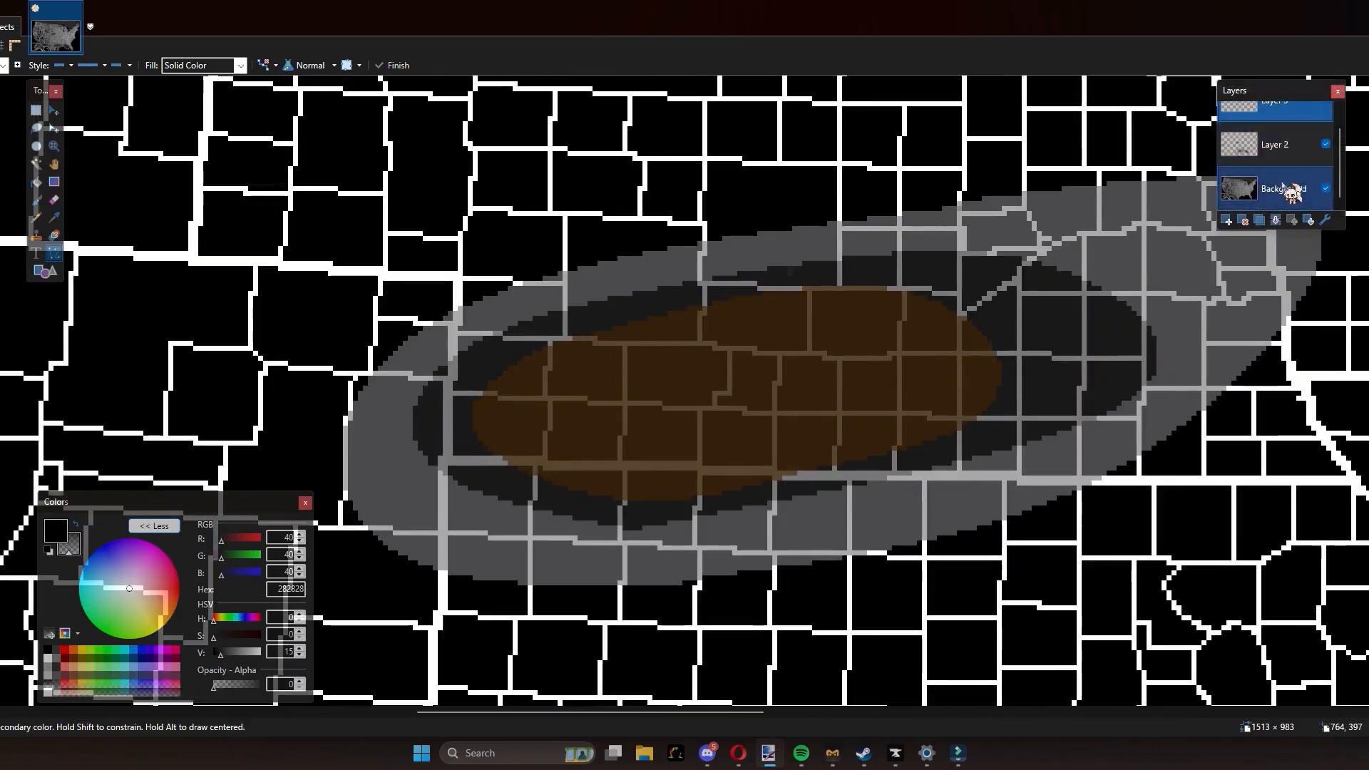
{"action": "left_click", "coordinate": [1274, 144]}
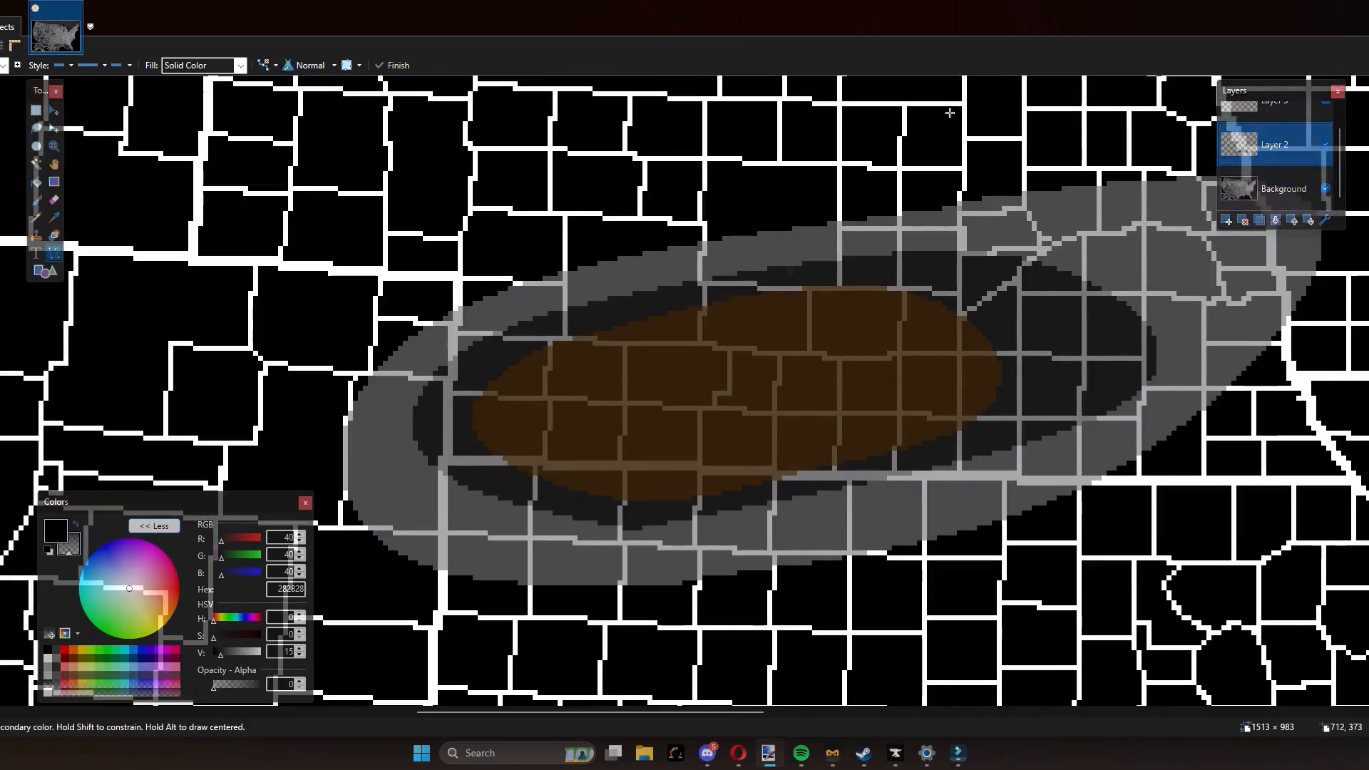
{"action": "scroll", "coordinate": [1276, 142], "scroll_direction": "up", "scroll_amount": 1}
{"action": "left_click", "coordinate": [1275, 125]}
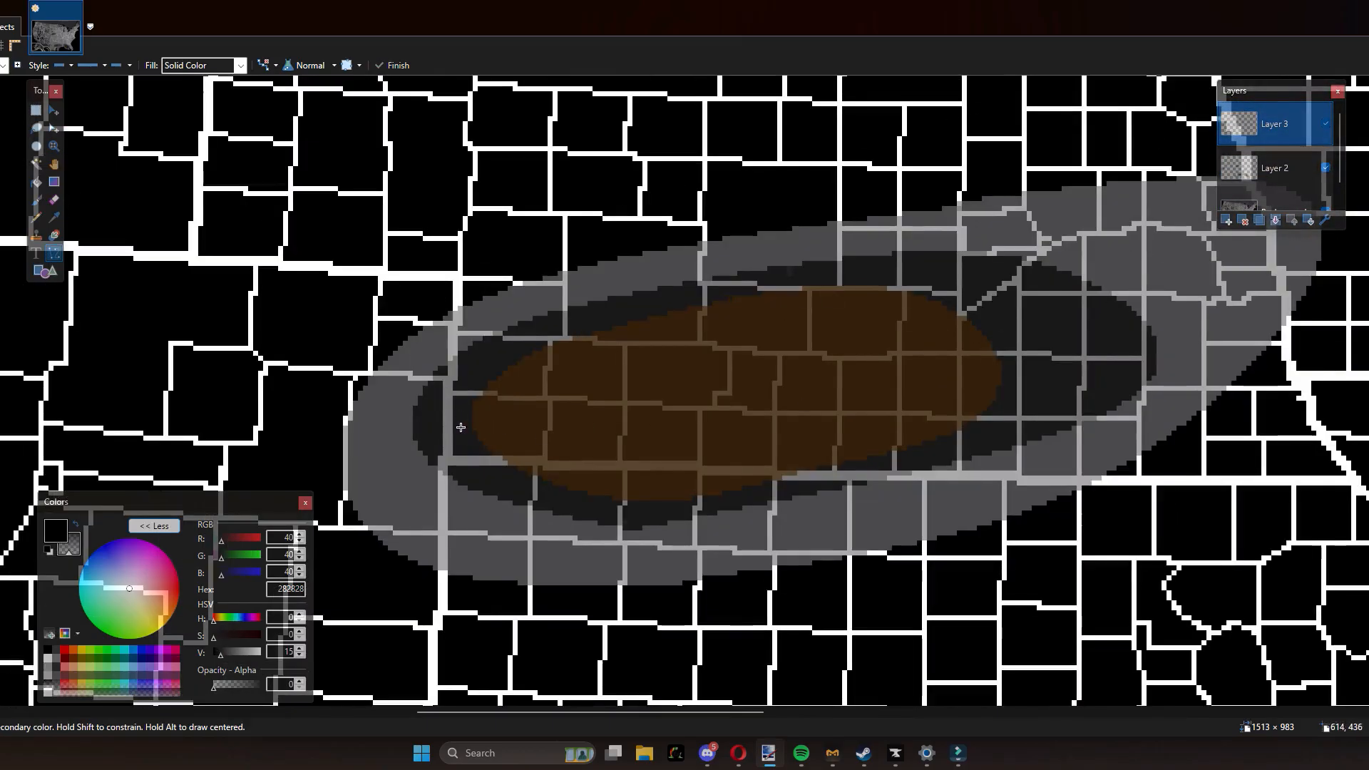
Step: Draw a black curve on Layer 3 around the western end and along the northern side of the brown Nebraska area, ending at its eastern edge
{"action": "mouse_move", "coordinate": [465, 457]}
{"action": "left_mouse_down"}
{"action": "mouse_move", "coordinate": [596, 330]}
{"action": "mouse_move", "coordinate": [615, 328]}
{"action": "left_mouse_up"}
{"action": "left_click_drag", "start_coordinate": [614, 328], "coordinate": [764, 378]}
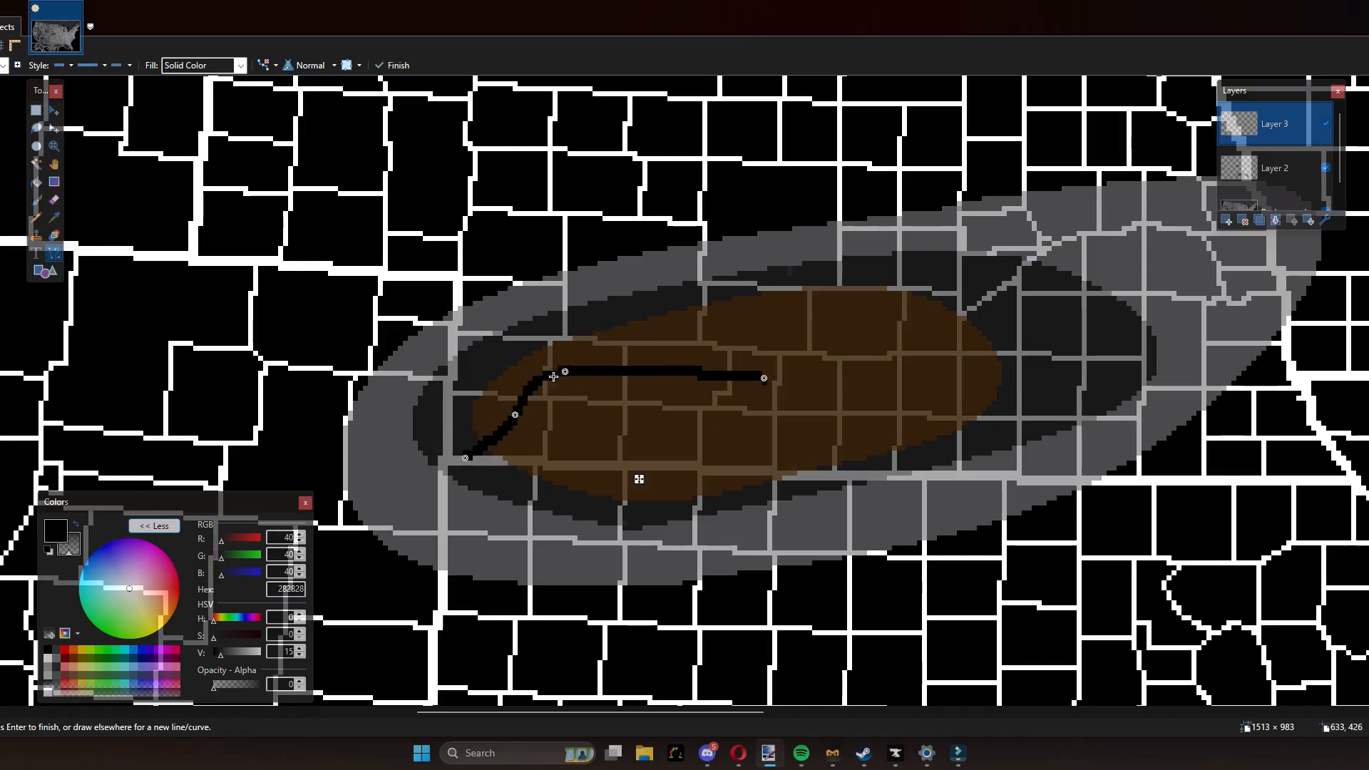
{"action": "left_click_drag", "start_coordinate": [564, 372], "coordinate": [774, 257]}
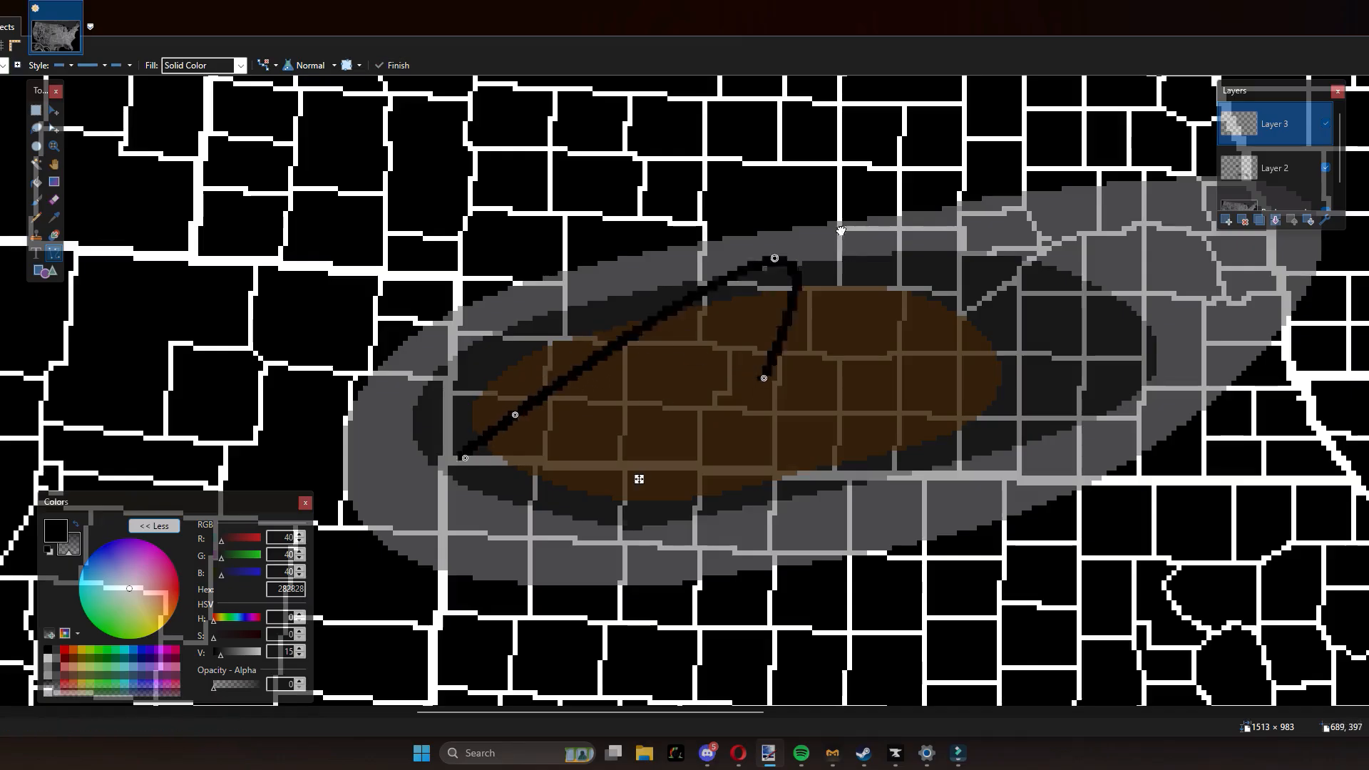
{"action": "left_click_drag", "start_coordinate": [841, 230], "coordinate": [941, 173]}
{"action": "left_click_drag", "start_coordinate": [773, 381], "coordinate": [985, 483]}
{"action": "key", "text": "ctrl+z"}
{"action": "key", "text": "ctrl+z"}
{"action": "left_click_drag", "start_coordinate": [940, 174], "coordinate": [945, 228]}
{"action": "left_click_drag", "start_coordinate": [763, 378], "coordinate": [1002, 351]}
{"action": "left_click_drag", "start_coordinate": [462, 464], "coordinate": [723, 506]}
{"action": "mouse_move", "coordinate": [948, 227]}
{"action": "left_mouse_down"}
{"action": "mouse_move", "coordinate": [940, 258]}
{"action": "mouse_move", "coordinate": [951, 248]}
{"action": "left_mouse_up"}
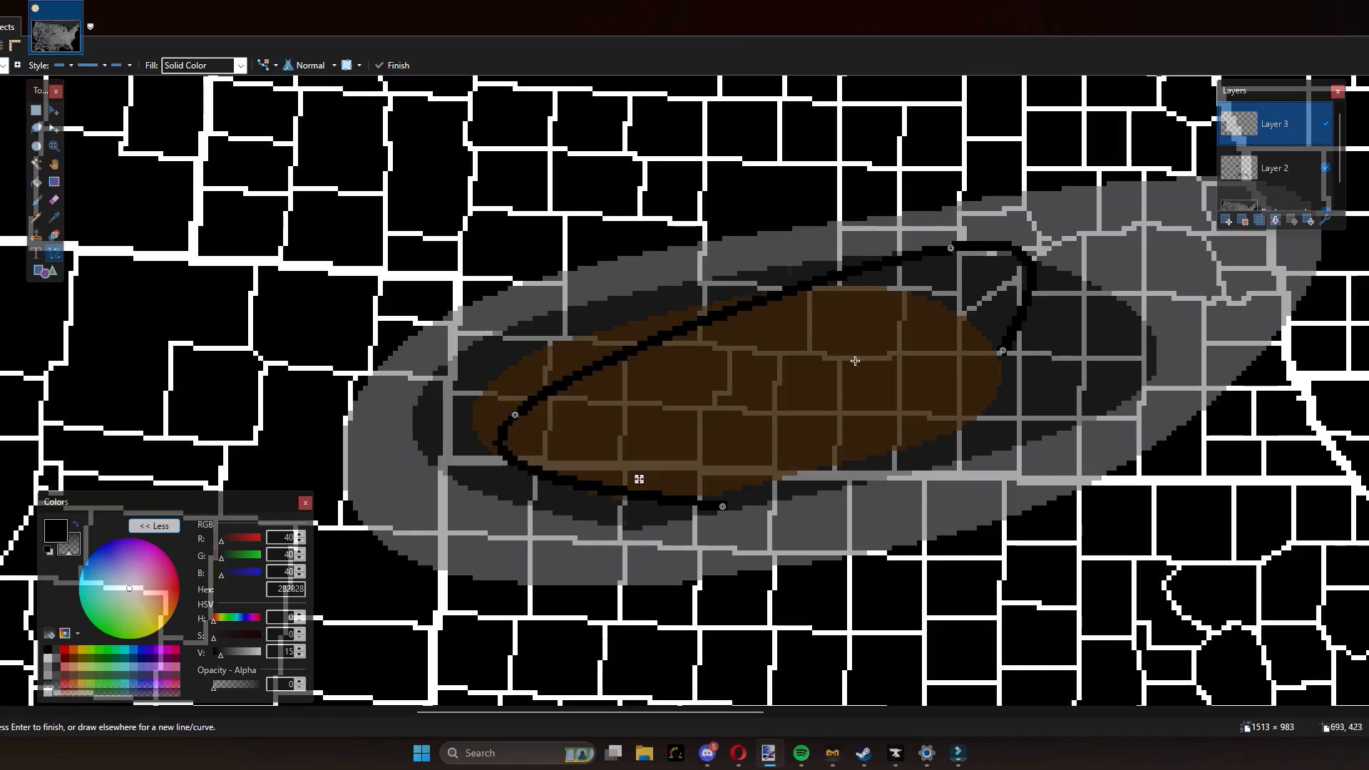
{"action": "mouse_move", "coordinate": [729, 503]}
{"action": "left_mouse_down"}
{"action": "mouse_move", "coordinate": [628, 501]}
{"action": "mouse_move", "coordinate": [664, 503]}
{"action": "mouse_move", "coordinate": [994, 340]}
{"action": "mouse_move", "coordinate": [1003, 353]}
{"action": "left_mouse_up"}
{"action": "key", "text": "Return"}
Step: Close the black outline with a second curve along the southern side of the brown area, joining both ends of the first curve
{"action": "left_click_drag", "start_coordinate": [658, 505], "coordinate": [900, 414]}
{"action": "left_click_drag", "start_coordinate": [1001, 351], "coordinate": [1002, 354]}
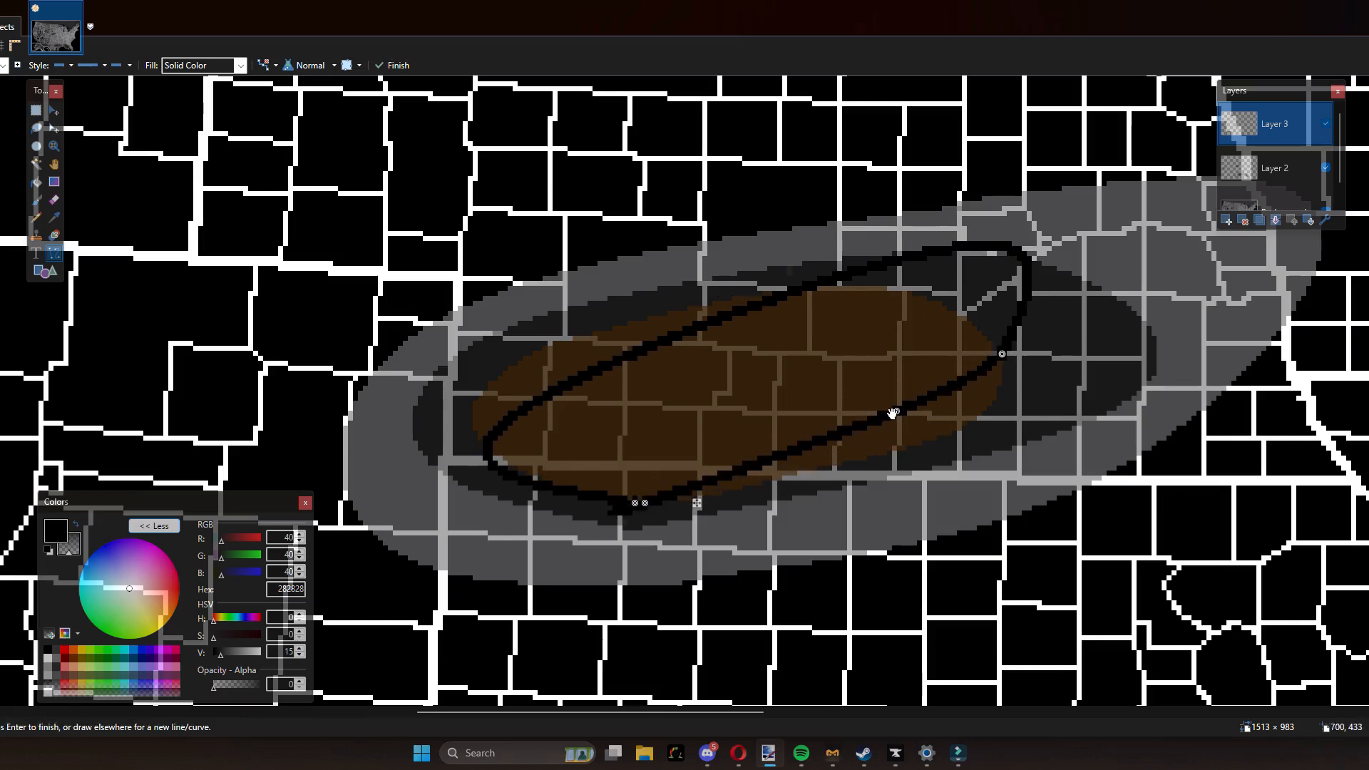
{"action": "left_click_drag", "start_coordinate": [894, 412], "coordinate": [900, 424]}
{"action": "mouse_move", "coordinate": [647, 505]}
{"action": "left_mouse_down"}
{"action": "mouse_move", "coordinate": [737, 489]}
{"action": "mouse_move", "coordinate": [622, 504]}
{"action": "left_mouse_up"}
{"action": "key", "text": "Return"}
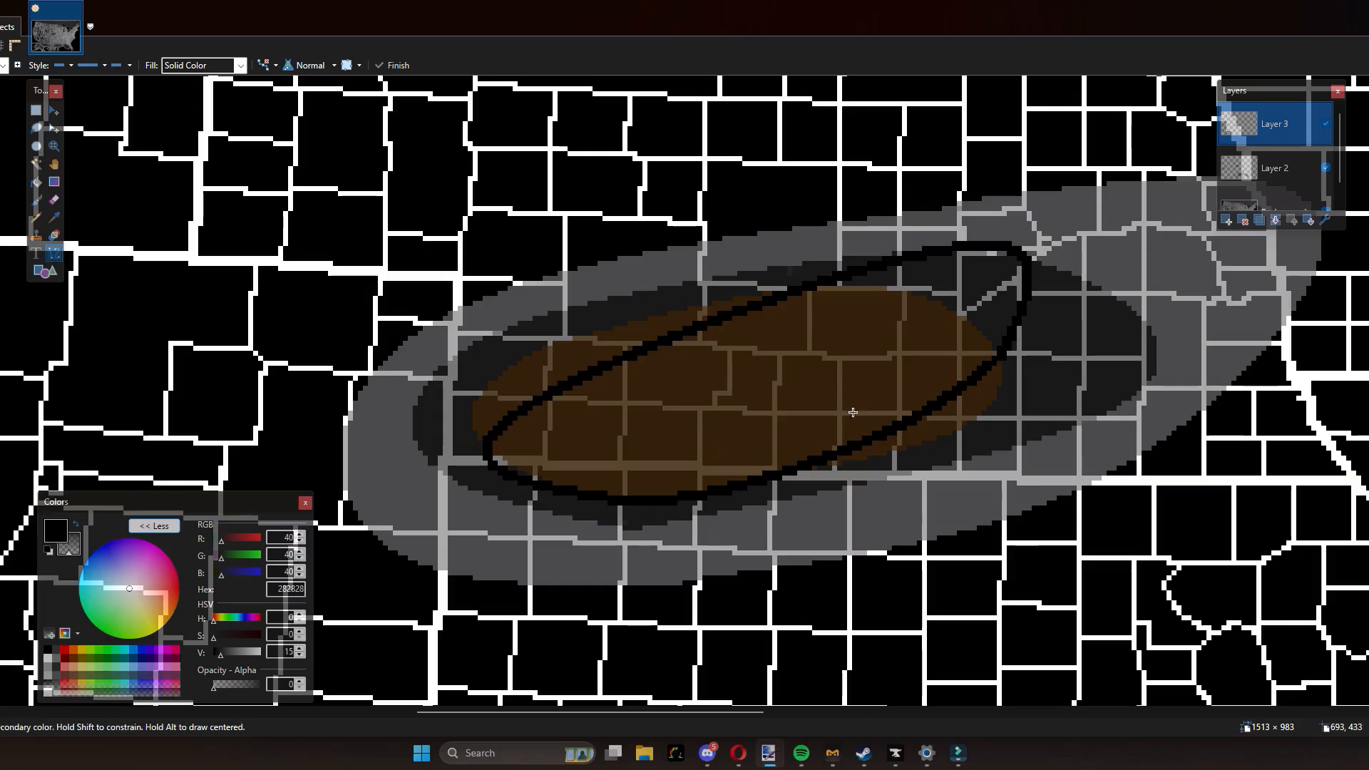
Step: Browse the fill patterns and set the fill style to Outlined Diamond
{"action": "key", "text": "f"}
{"action": "scroll", "coordinate": [884, 307], "scroll_direction": "down", "scroll_amount": 2}
{"action": "scroll", "coordinate": [784, 362], "scroll_direction": "down", "scroll_amount": 2}
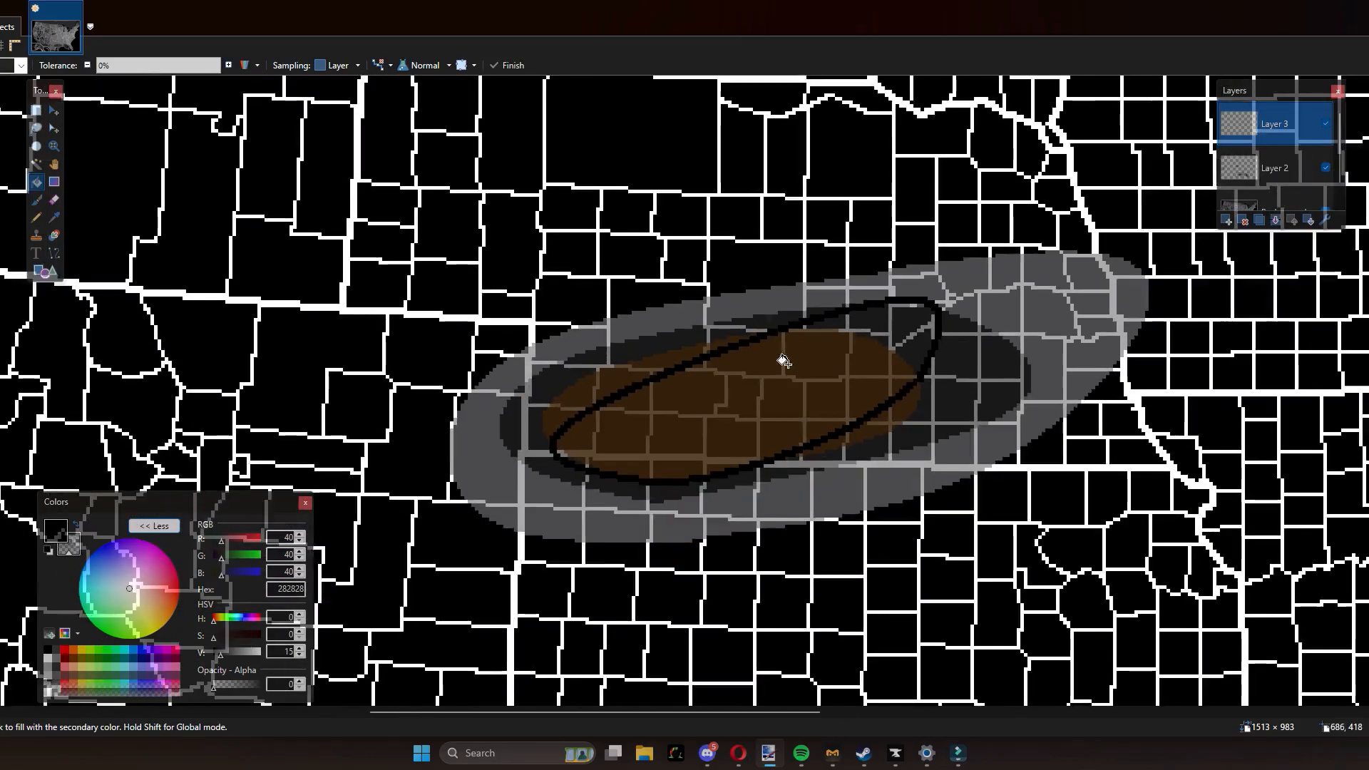
{"action": "scroll", "coordinate": [784, 362], "scroll_direction": "up", "scroll_amount": 1}
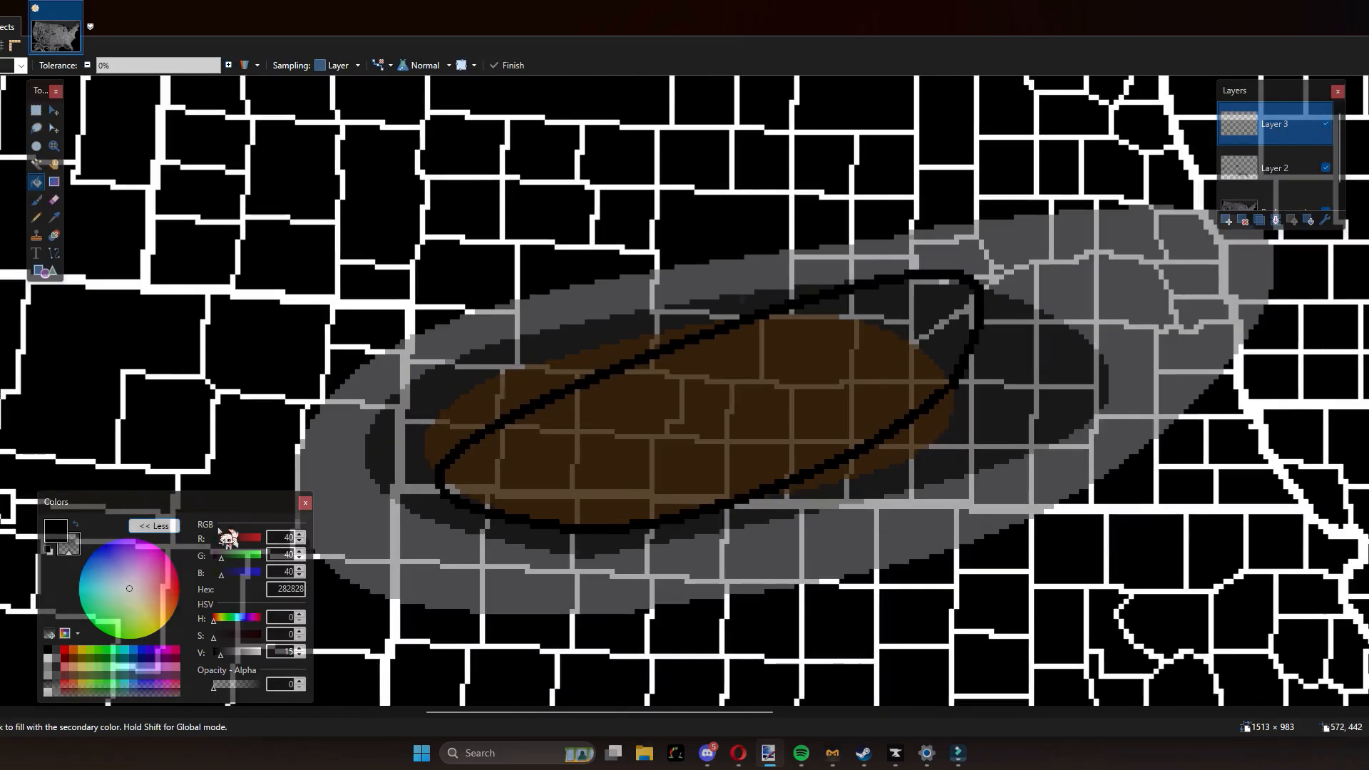
{"action": "key", "text": "o"}
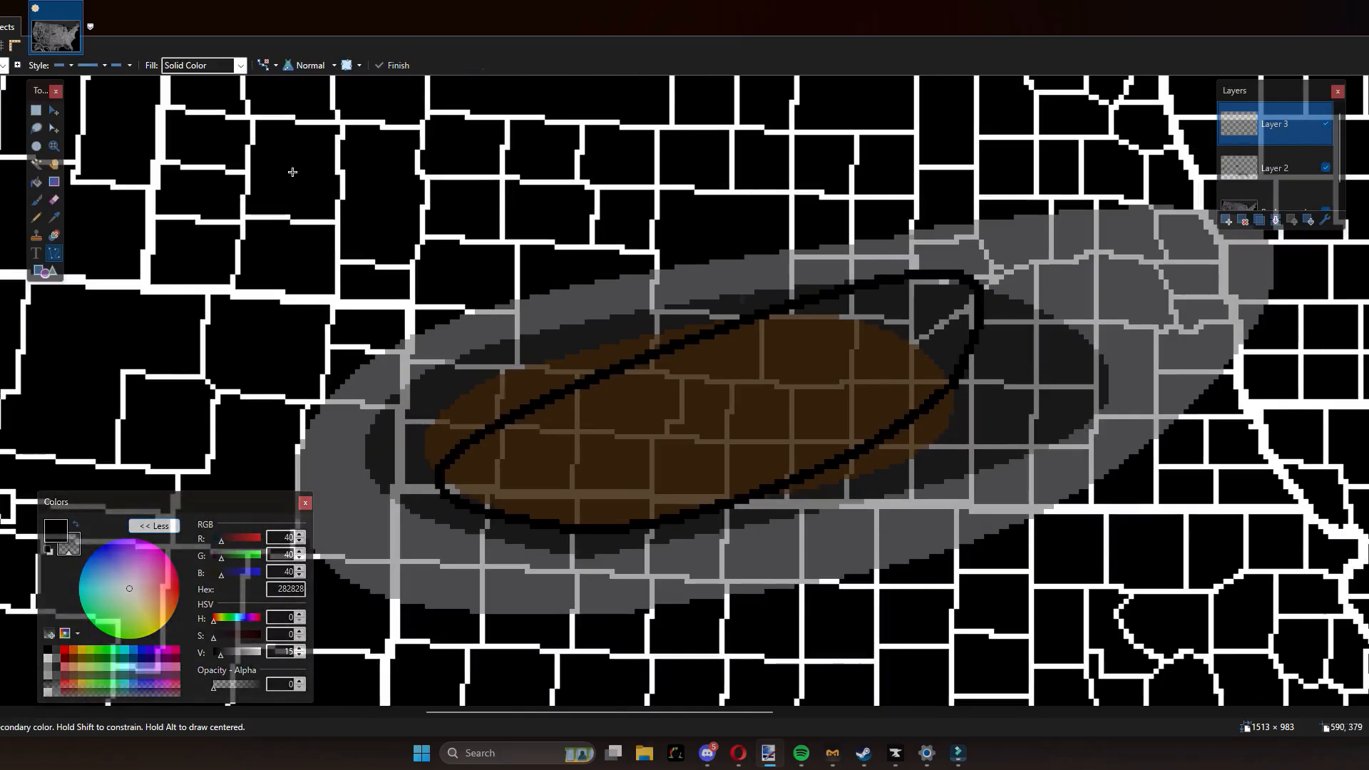
{"action": "left_click", "coordinate": [206, 66]}
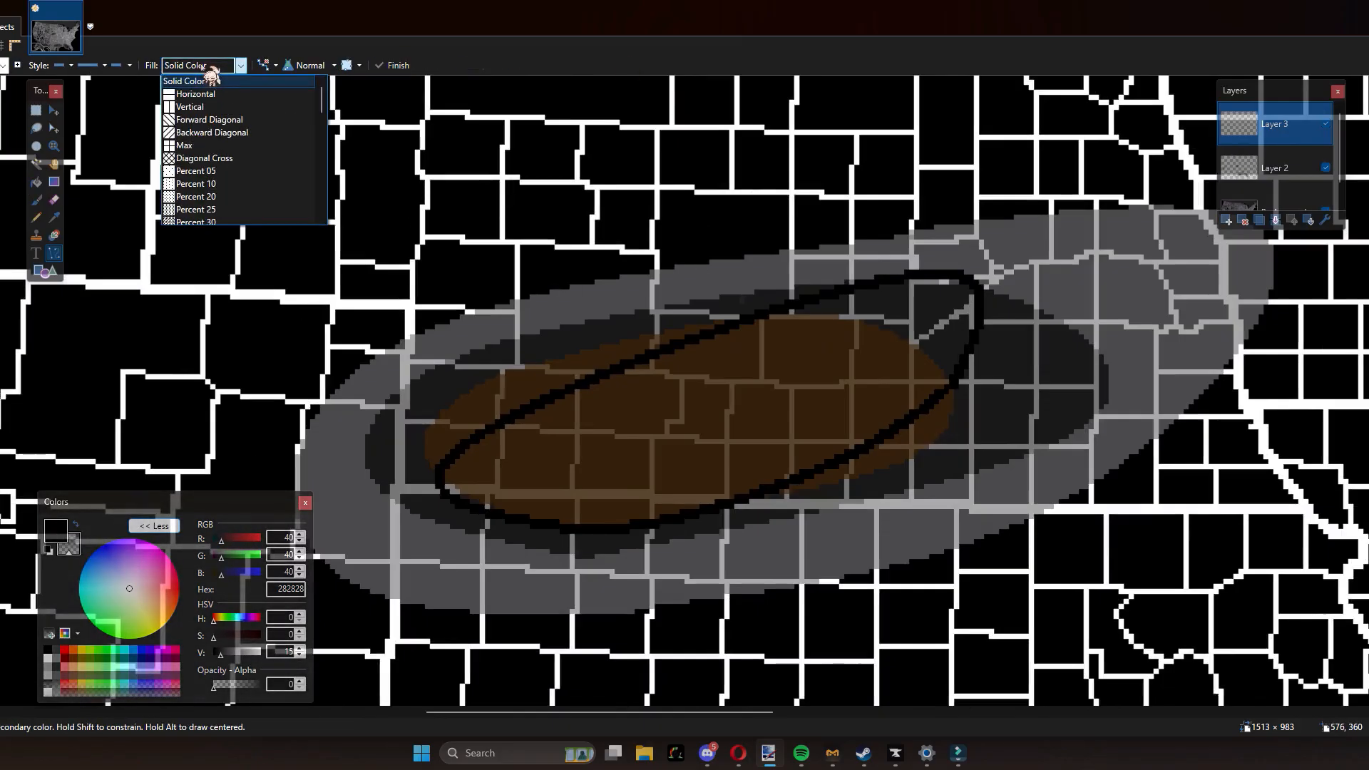
{"action": "scroll", "coordinate": [292, 166], "scroll_direction": "down", "scroll_amount": 11}
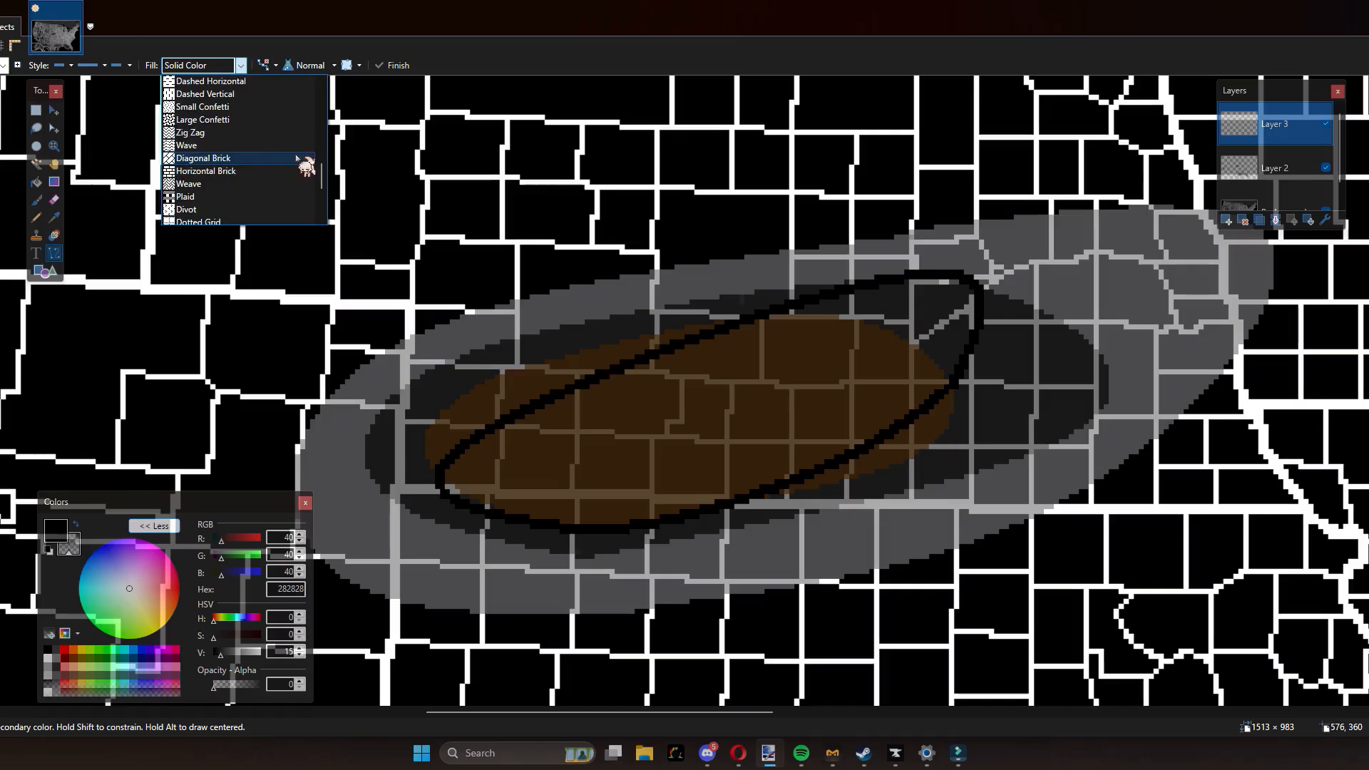
{"action": "scroll", "coordinate": [299, 165], "scroll_direction": "up", "scroll_amount": 1}
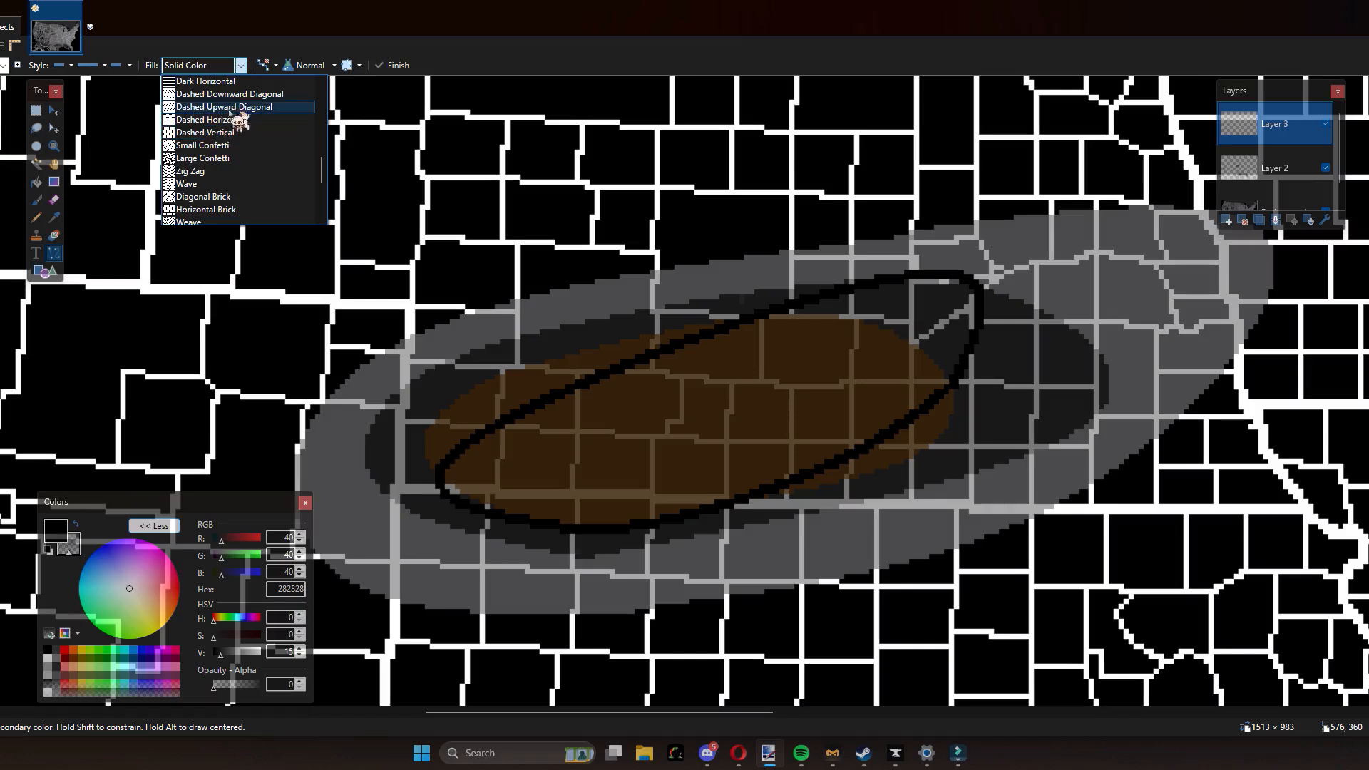
{"action": "scroll", "coordinate": [242, 117], "scroll_direction": "up", "scroll_amount": 5}
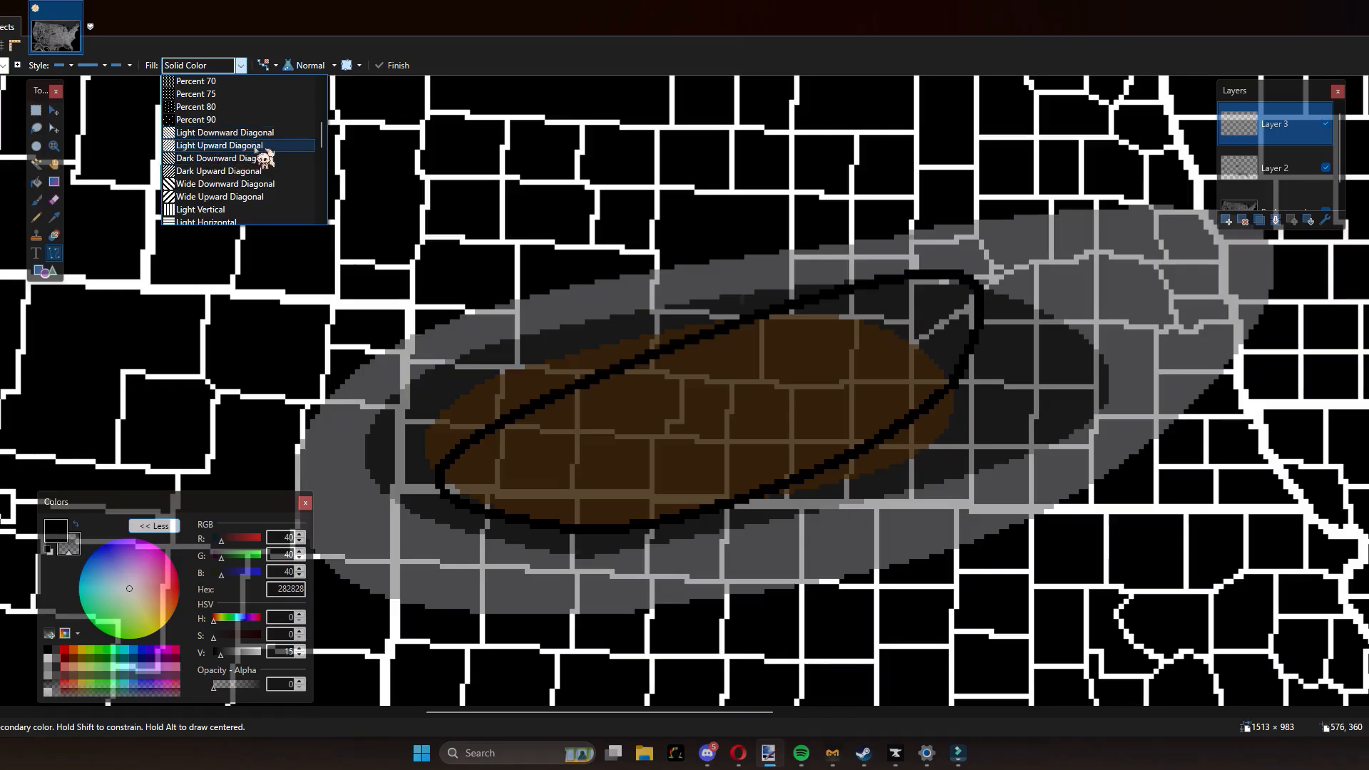
{"action": "scroll", "coordinate": [261, 133], "scroll_direction": "down", "scroll_amount": 1}
{"action": "scroll", "coordinate": [257, 171], "scroll_direction": "down", "scroll_amount": 6}
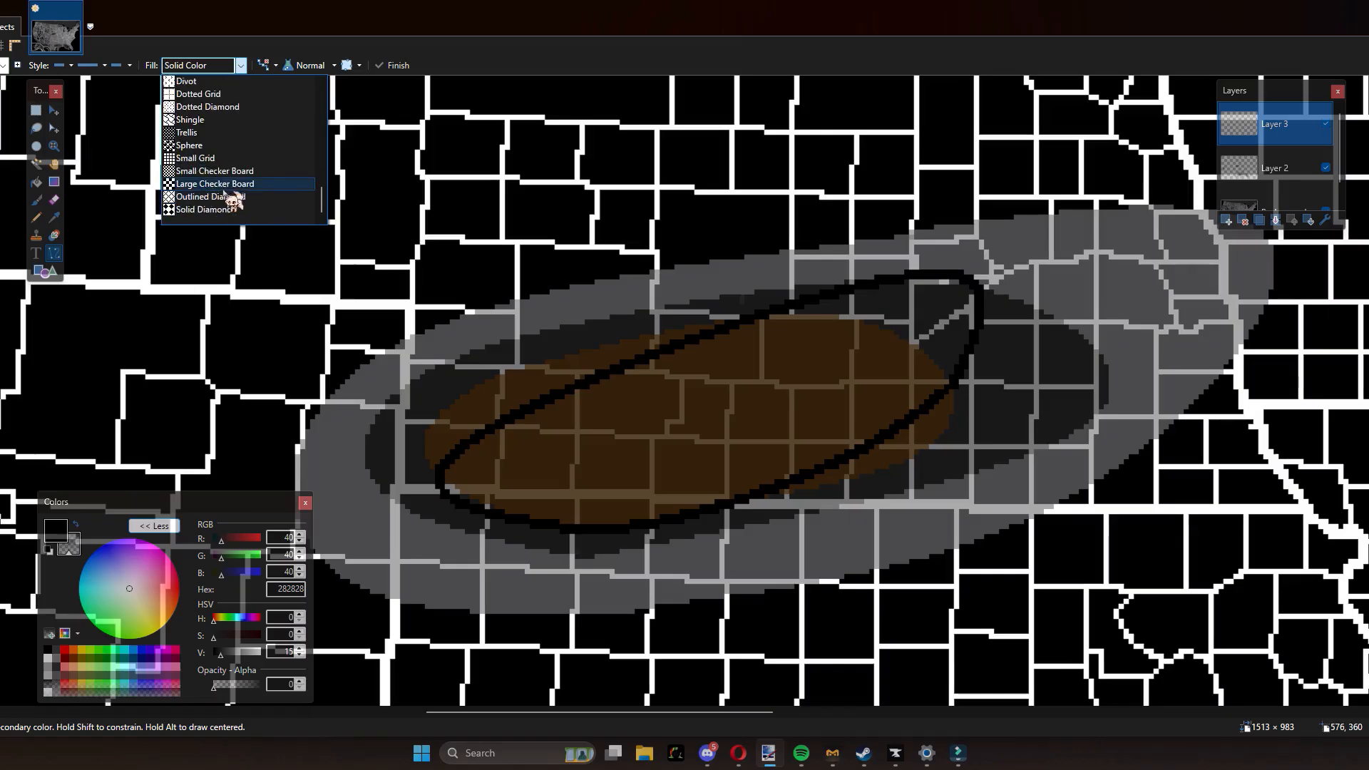
{"action": "left_click", "coordinate": [241, 199]}
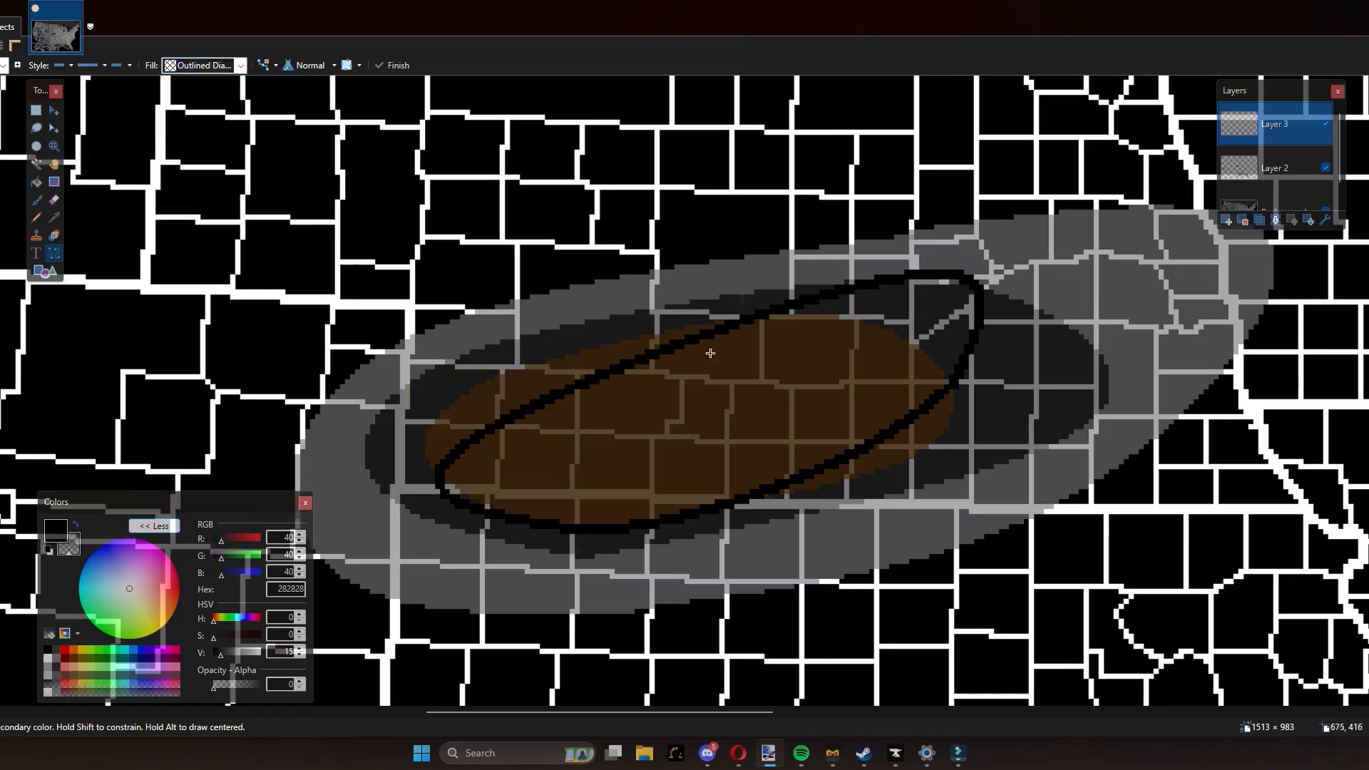
Step: Try to draw a patterned diagonal line through the inside of the black outline
{"action": "left_click", "coordinate": [217, 66]}
{"action": "scroll", "coordinate": [236, 203], "scroll_direction": "up", "scroll_amount": 3}
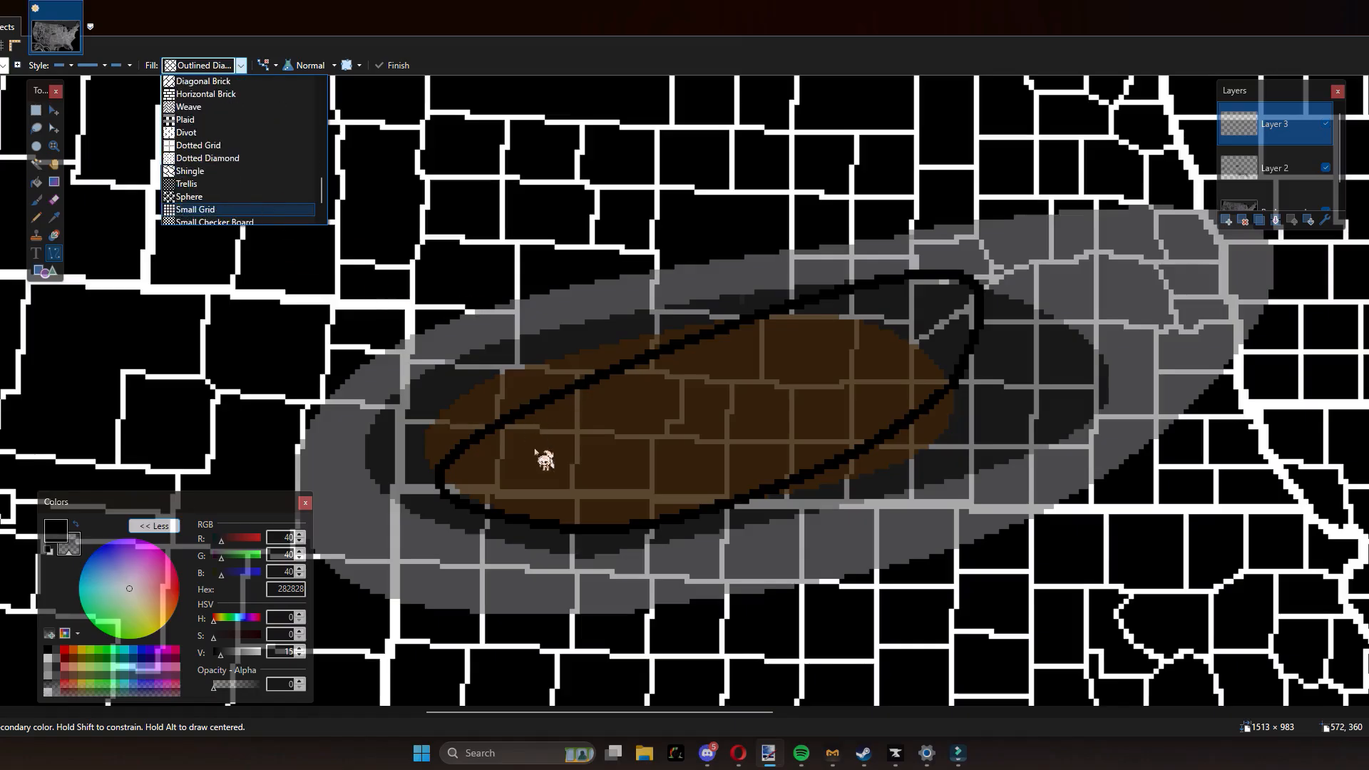
{"action": "left_click", "coordinate": [543, 460]}
{"action": "mouse_move", "coordinate": [544, 460]}
{"action": "left_mouse_down"}
{"action": "mouse_move", "coordinate": [696, 353]}
{"action": "mouse_move", "coordinate": [772, 358]}
{"action": "mouse_move", "coordinate": [890, 310]}
{"action": "left_mouse_up"}
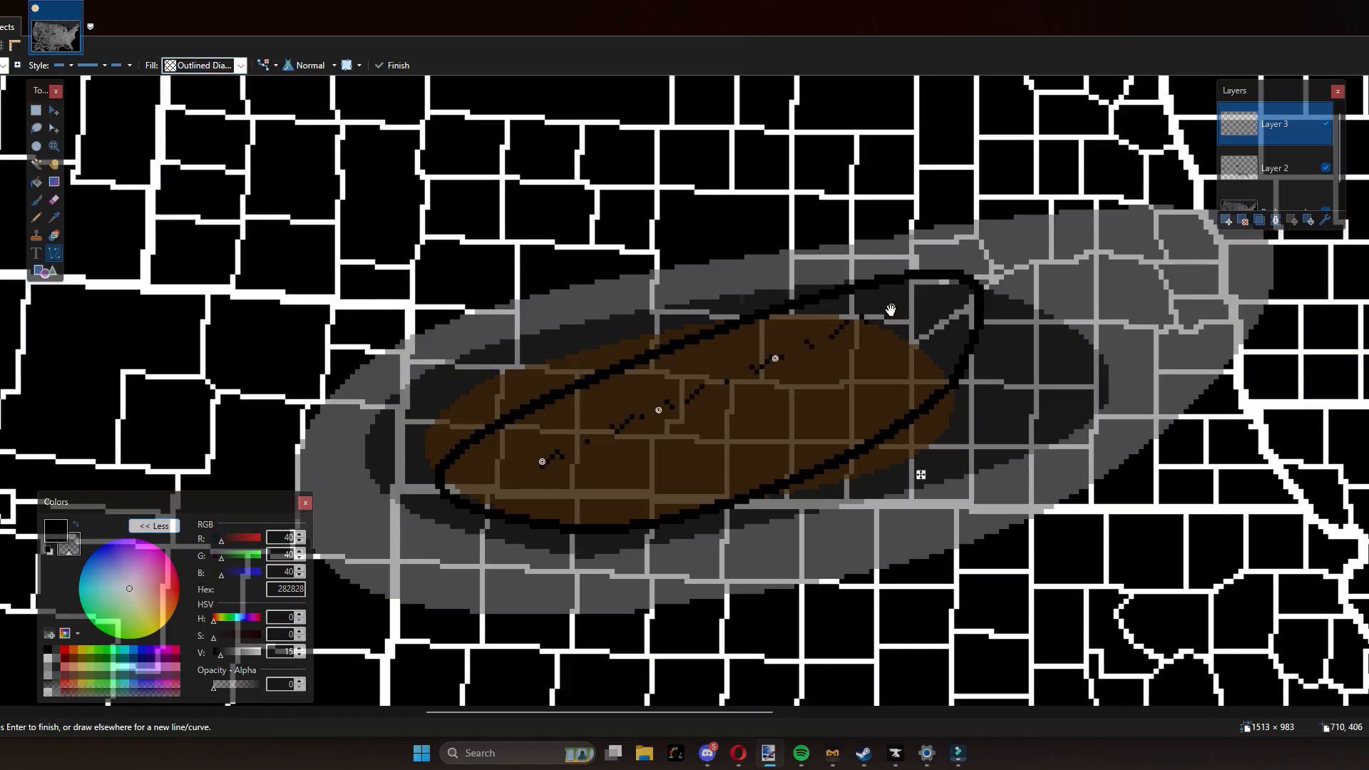
{"action": "key", "text": "Return"}
Step: Set the fill style to Dashed Vertical and fill the inside of the black outline over Nebraska with black dashes using the Paint Bucket
{"action": "left_click", "coordinate": [208, 67]}
{"action": "scroll", "coordinate": [207, 136], "scroll_direction": "up", "scroll_amount": 3}
{"action": "left_click", "coordinate": [207, 137]}
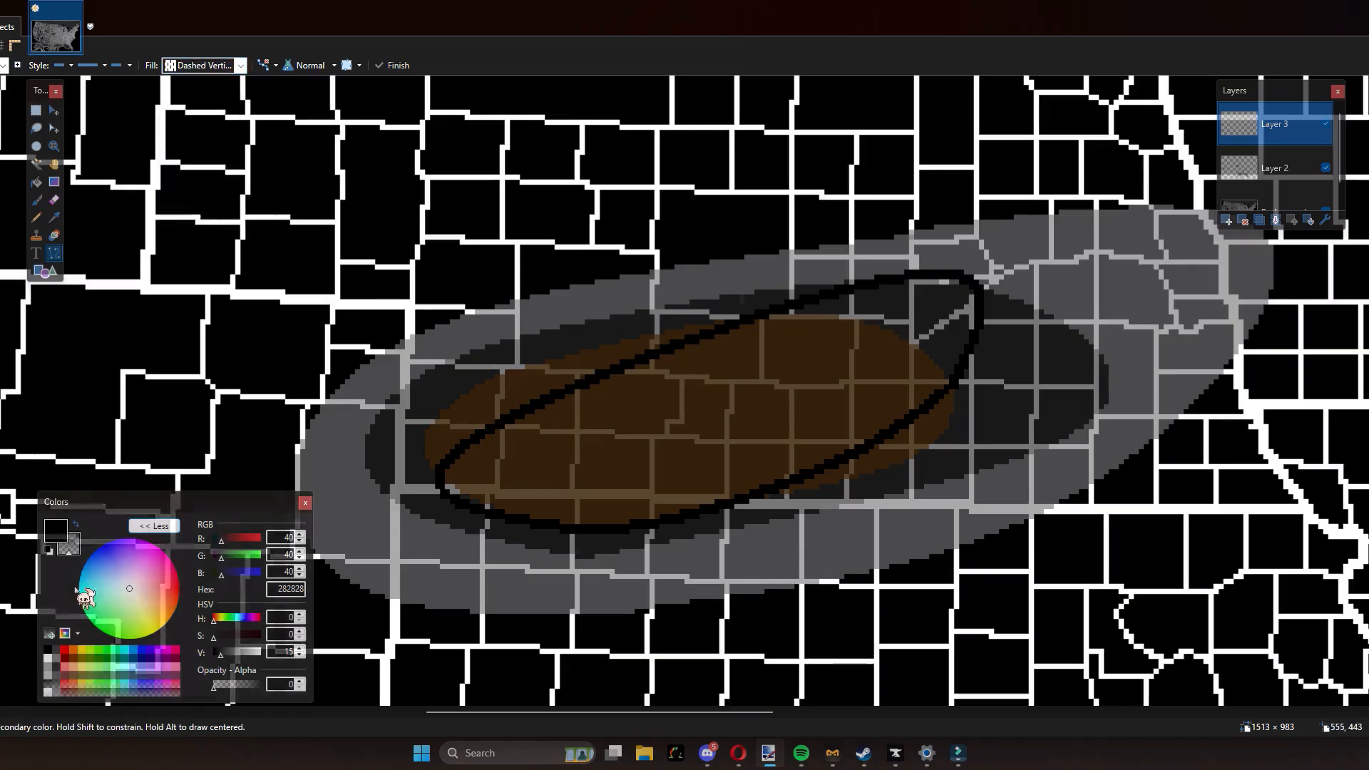
{"action": "key", "text": "f"}
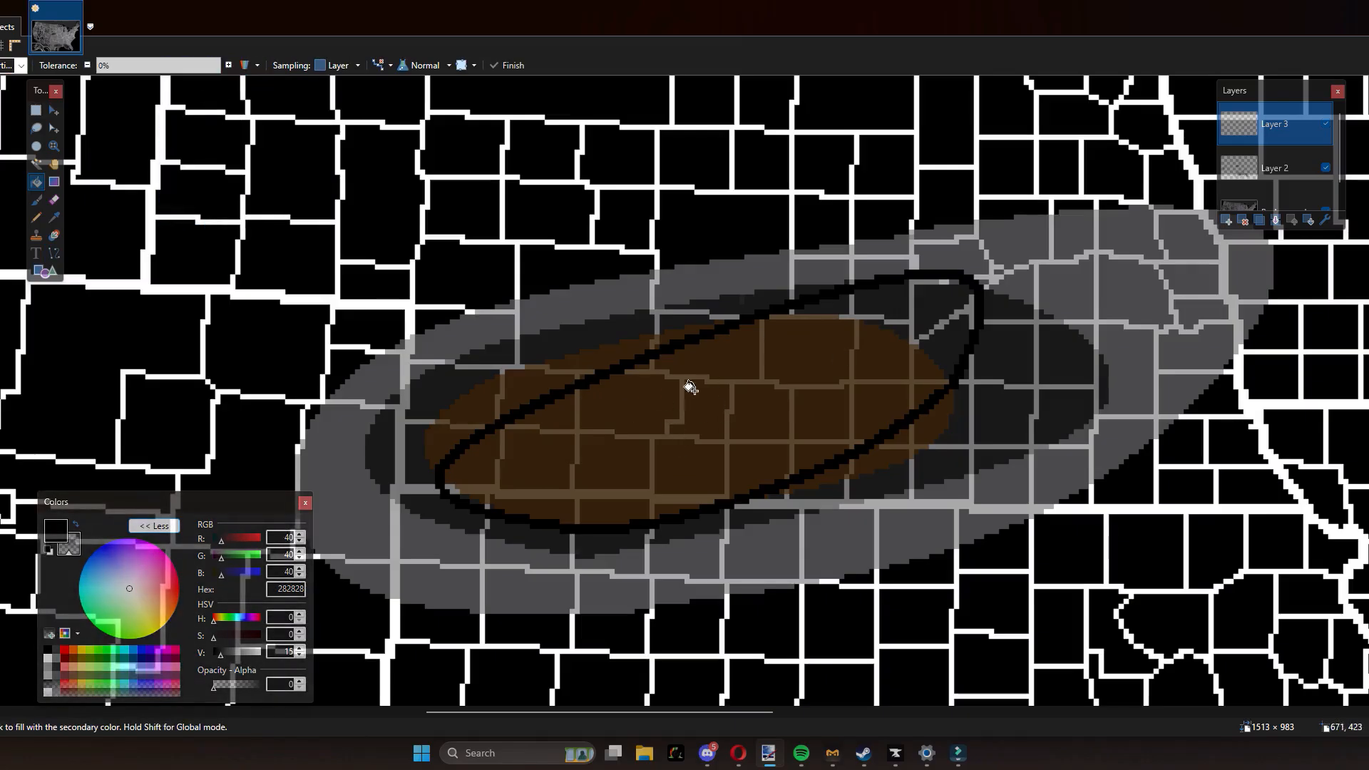
{"action": "left_click", "coordinate": [59, 531]}
{"action": "left_click", "coordinate": [79, 553]}
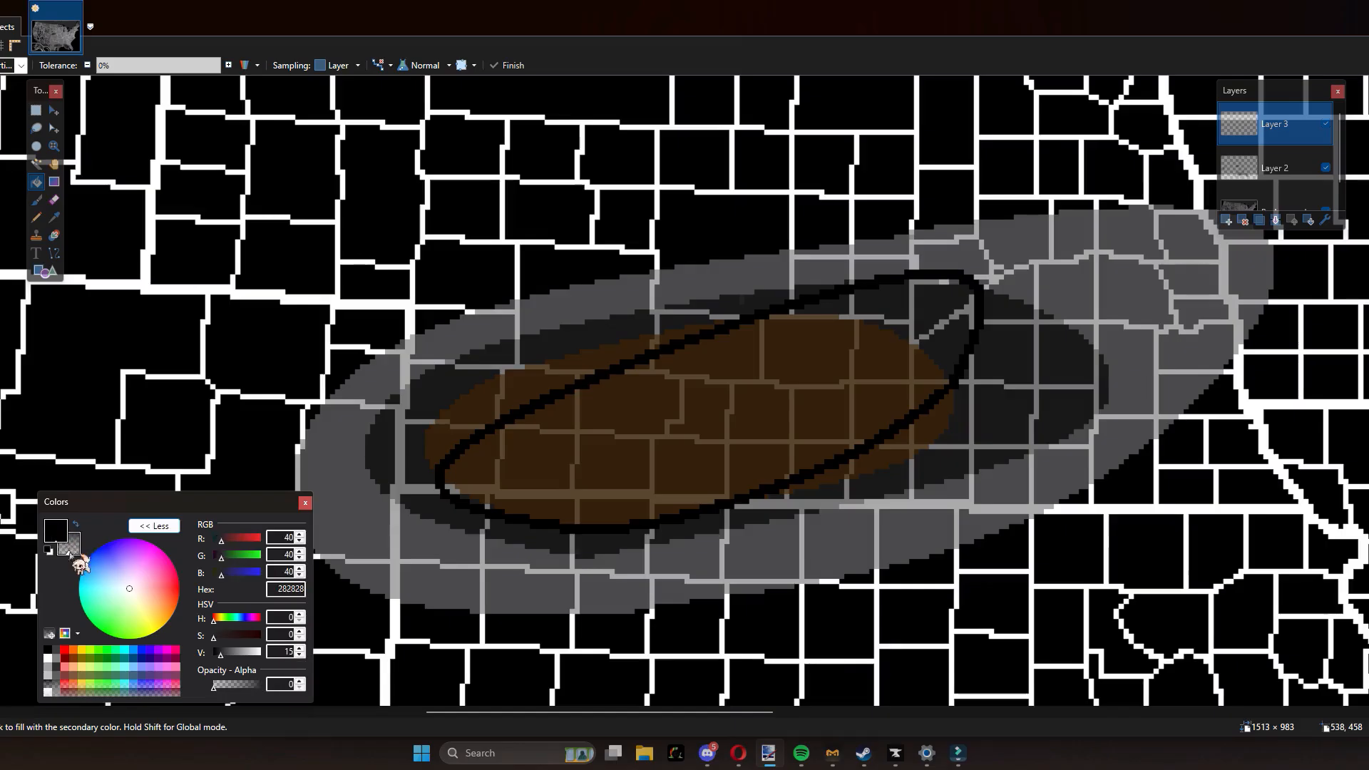
{"action": "left_click", "coordinate": [638, 408]}
Step: Examine the hatched Nebraska area up close and the outlook areas across the whole US map
{"action": "scroll", "coordinate": [758, 391], "scroll_direction": "down", "scroll_amount": 2}
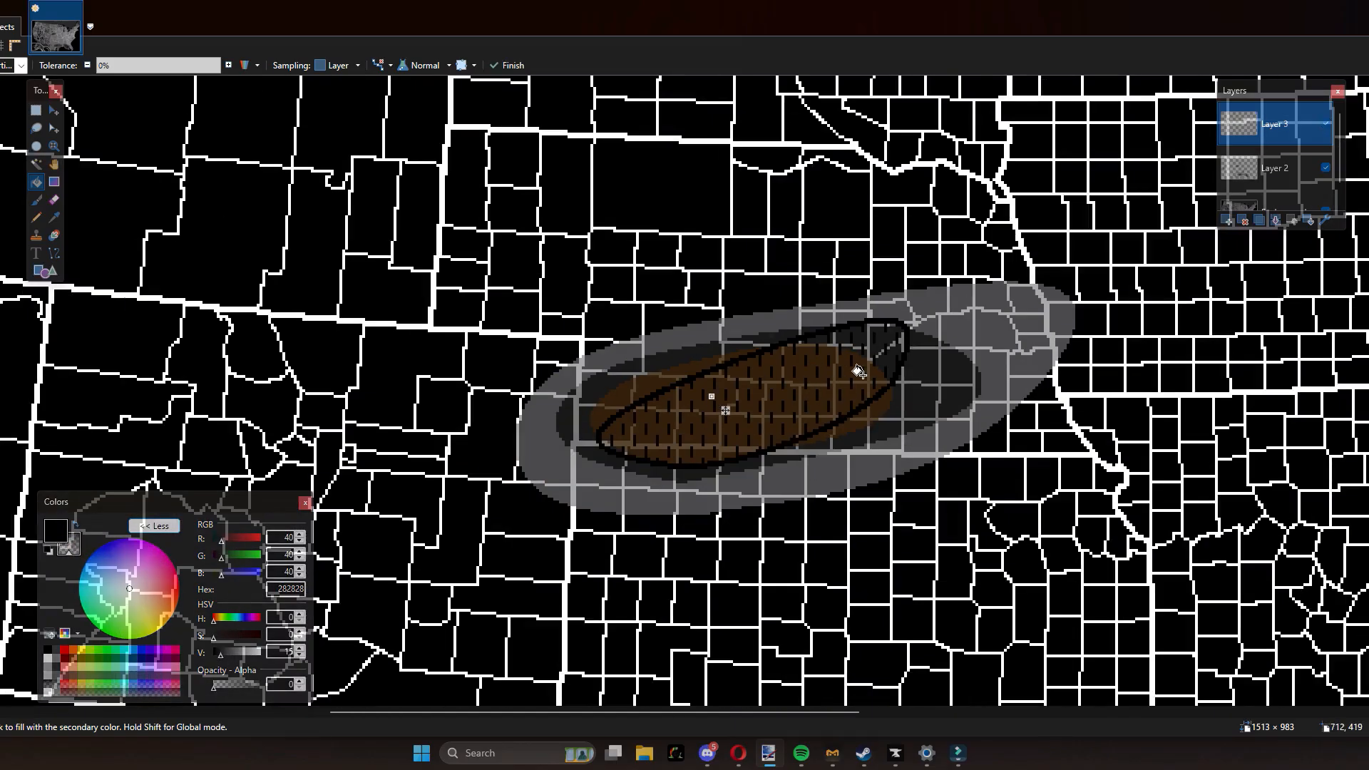
{"action": "scroll", "coordinate": [702, 345], "scroll_direction": "up", "scroll_amount": 2}
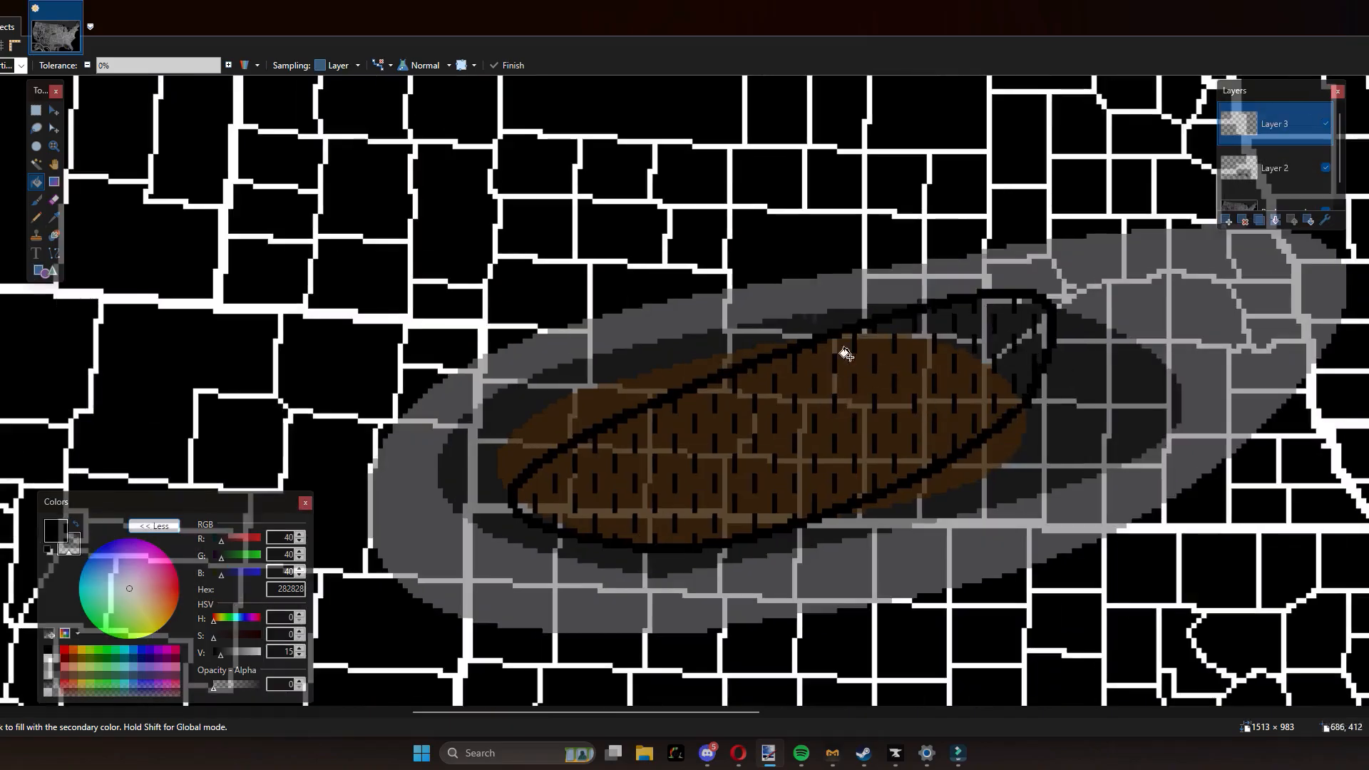
{"action": "scroll", "coordinate": [846, 354], "scroll_direction": "down", "scroll_amount": 2}
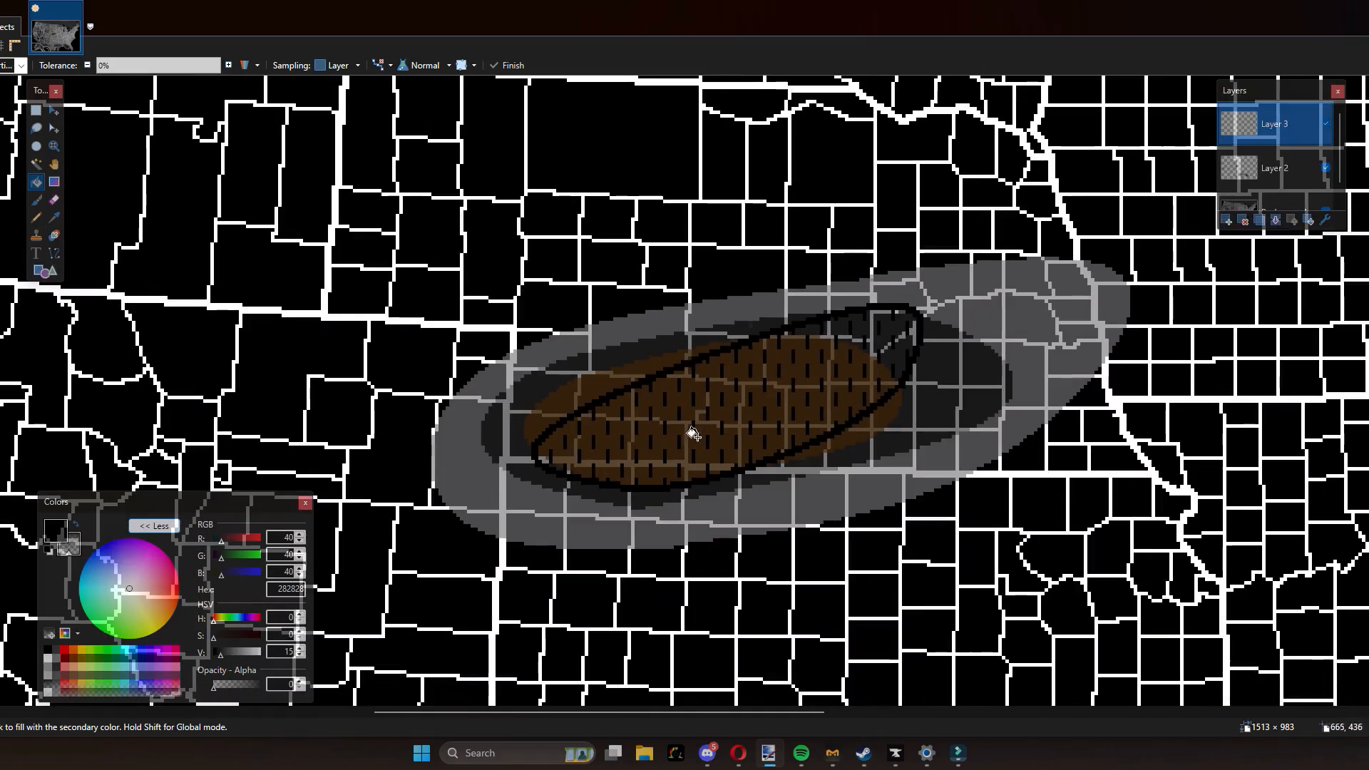
{"action": "scroll", "coordinate": [695, 430], "scroll_direction": "down", "scroll_amount": 1}
{"action": "scroll", "coordinate": [767, 392], "scroll_direction": "up", "scroll_amount": 2}
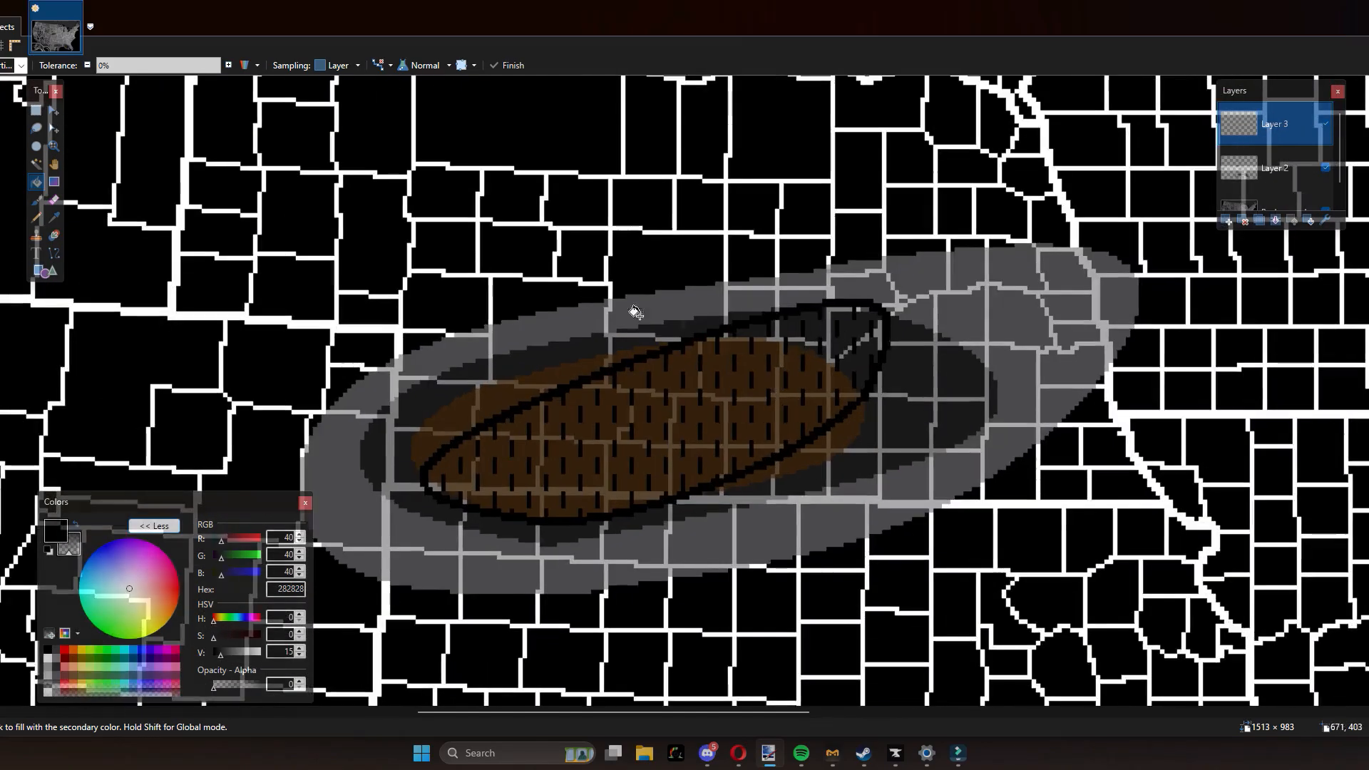
{"action": "scroll", "coordinate": [479, 291], "scroll_direction": "down", "scroll_amount": 2}
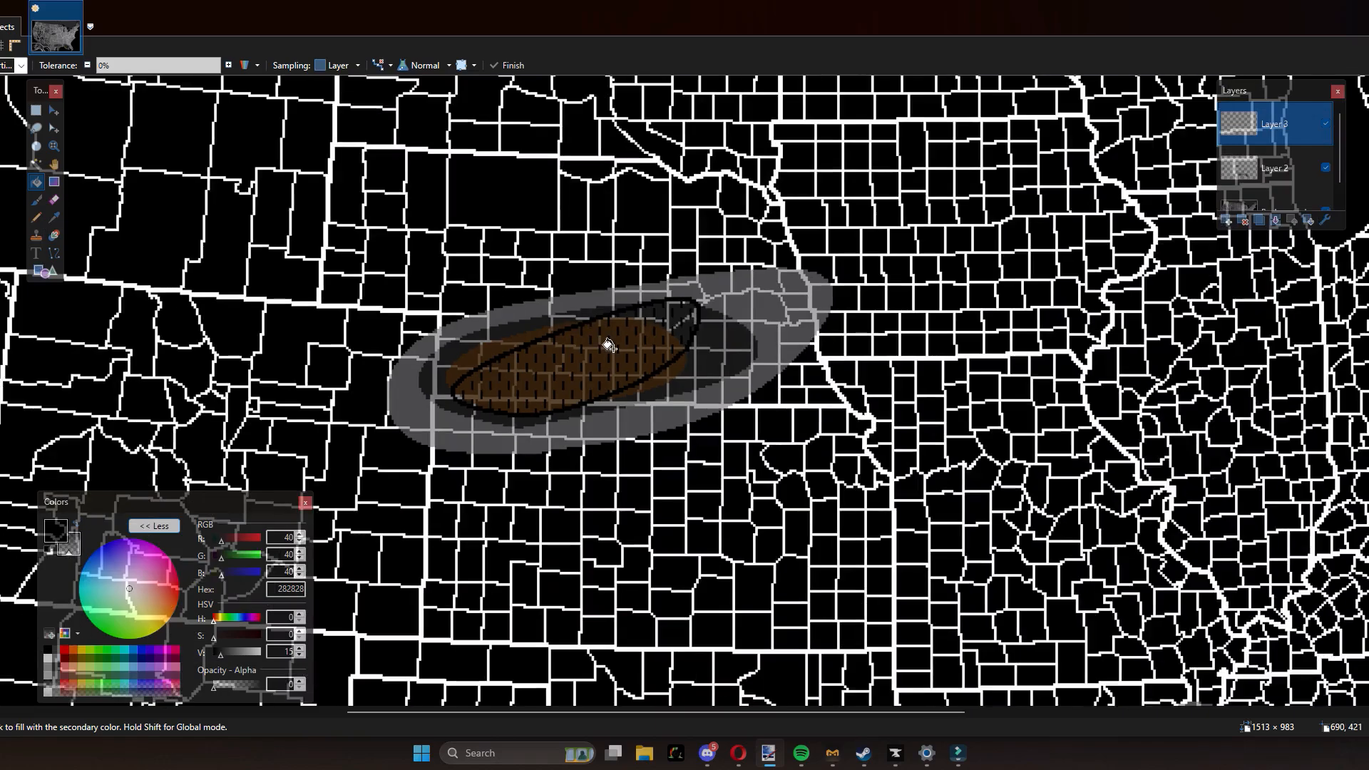
{"action": "scroll", "coordinate": [608, 345], "scroll_direction": "down", "scroll_amount": 3}
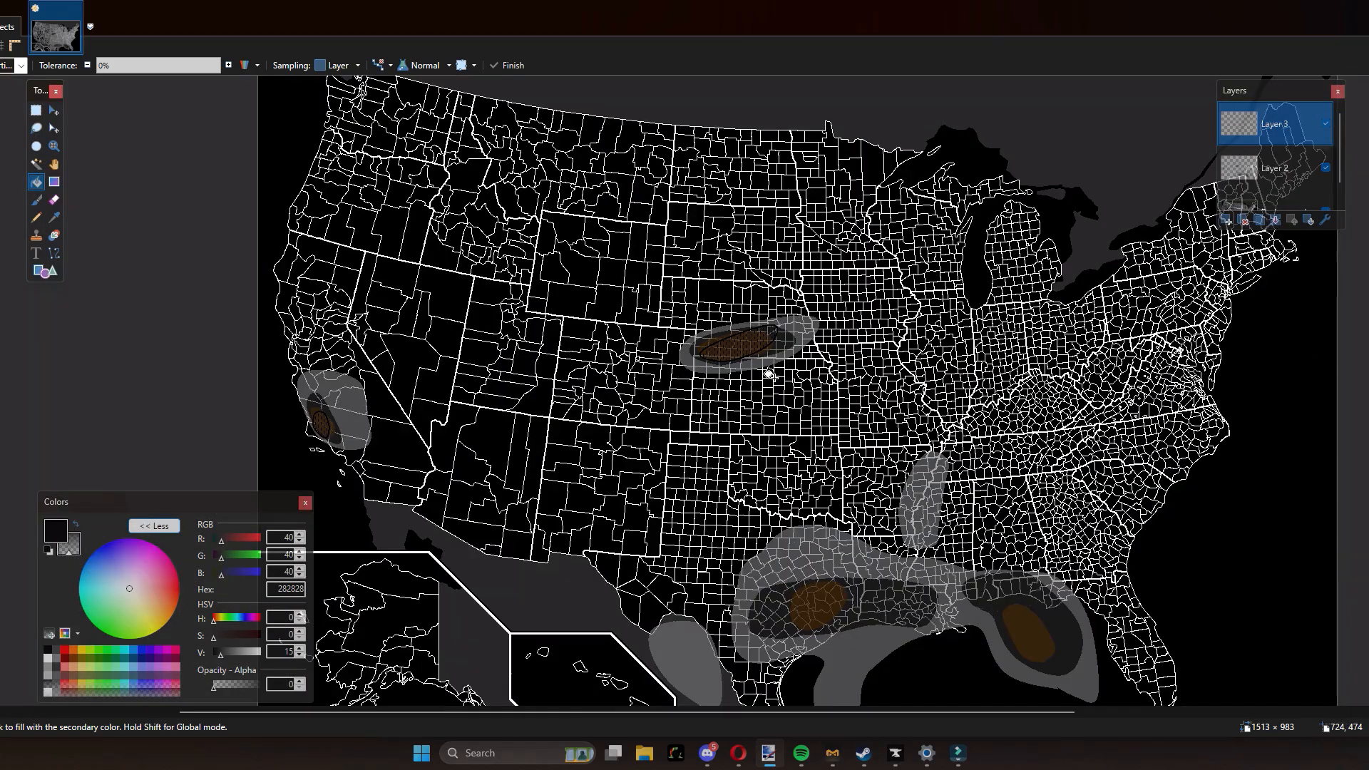
{"action": "scroll", "coordinate": [688, 282], "scroll_direction": "down", "scroll_amount": 1}
{"action": "scroll", "coordinate": [688, 282], "scroll_direction": "up", "scroll_amount": 1}
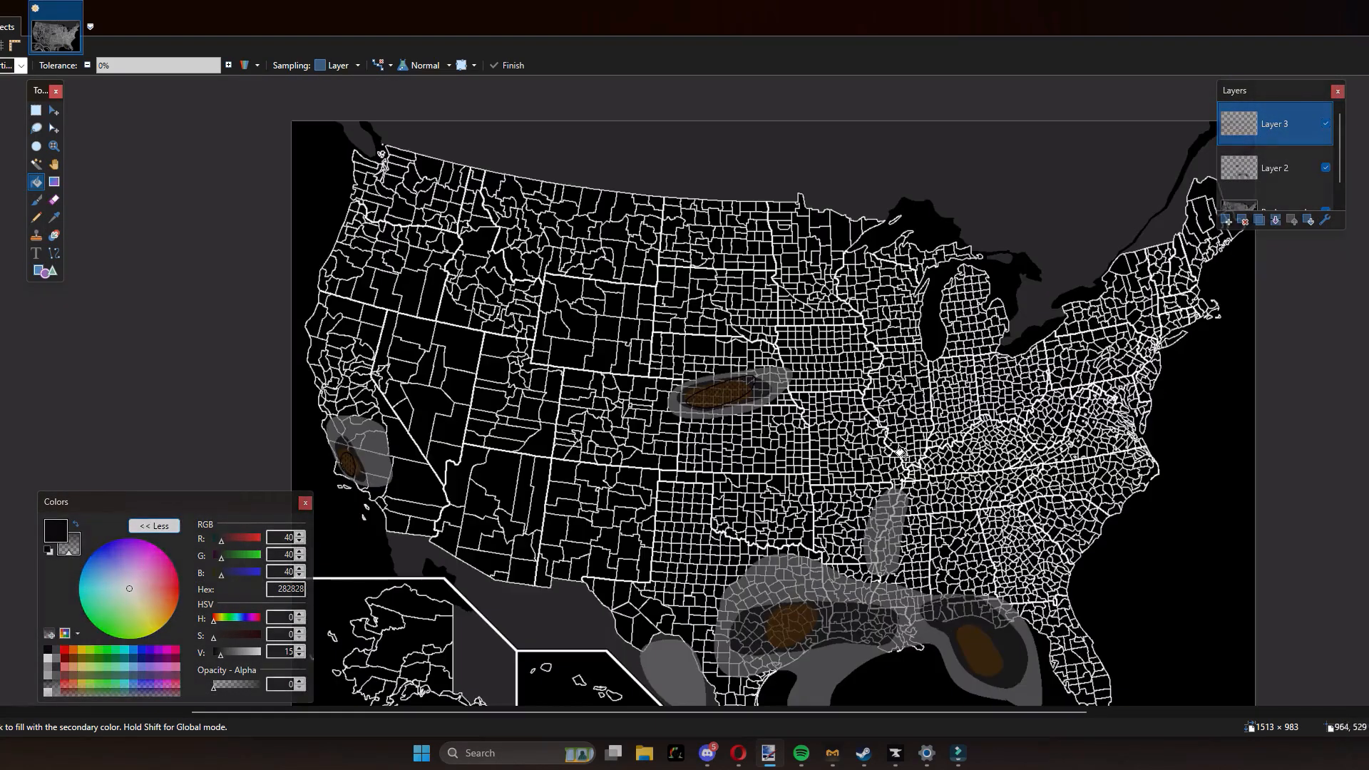
{"action": "scroll", "coordinate": [922, 475], "scroll_direction": "down", "scroll_amount": 1}
{"action": "scroll", "coordinate": [371, 260], "scroll_direction": "down", "scroll_amount": 4}
{"action": "scroll", "coordinate": [657, 445], "scroll_direction": "up", "scroll_amount": 4}
{"action": "scroll", "coordinate": [570, 271], "scroll_direction": "up", "scroll_amount": 3}
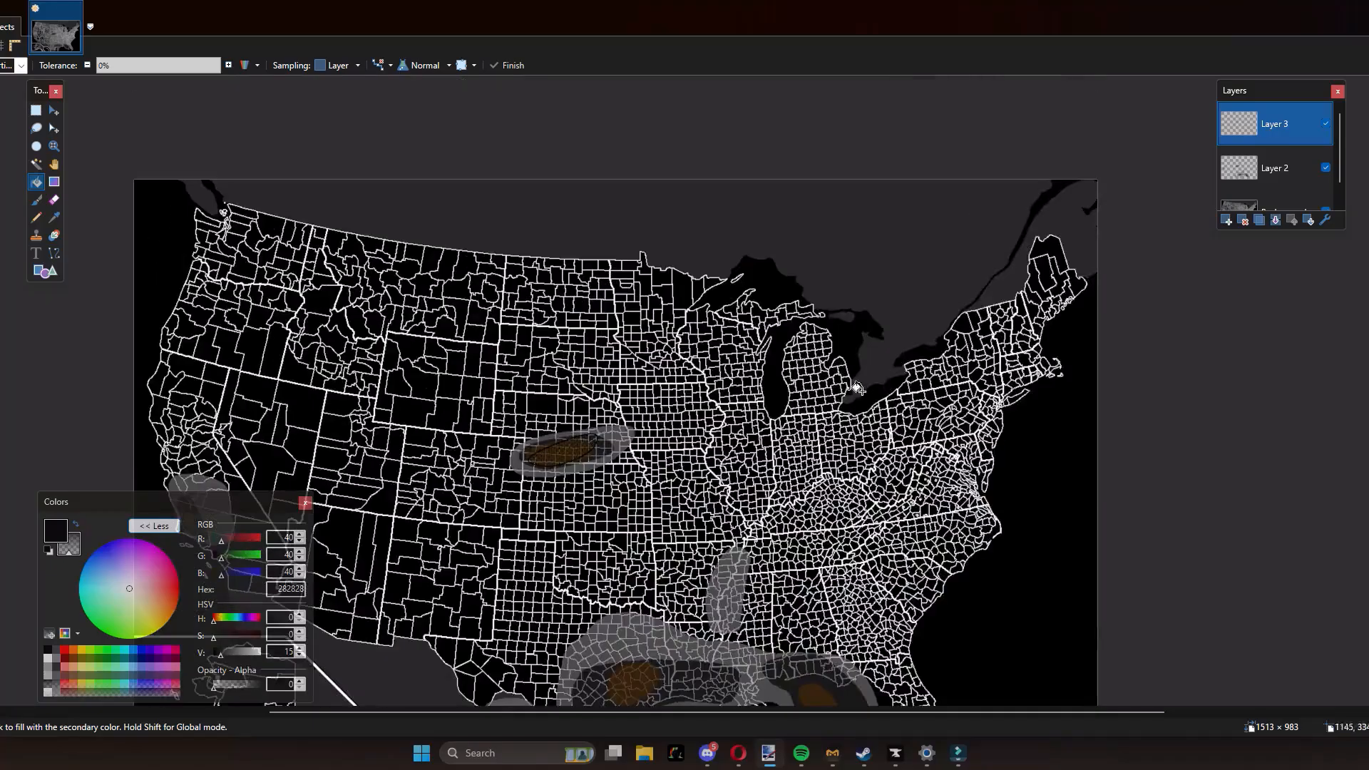
{"action": "scroll", "coordinate": [1017, 373], "scroll_direction": "down", "scroll_amount": 2}
{"action": "scroll", "coordinate": [713, 471], "scroll_direction": "down", "scroll_amount": 1}
{"action": "scroll", "coordinate": [706, 477], "scroll_direction": "up", "scroll_amount": 2}
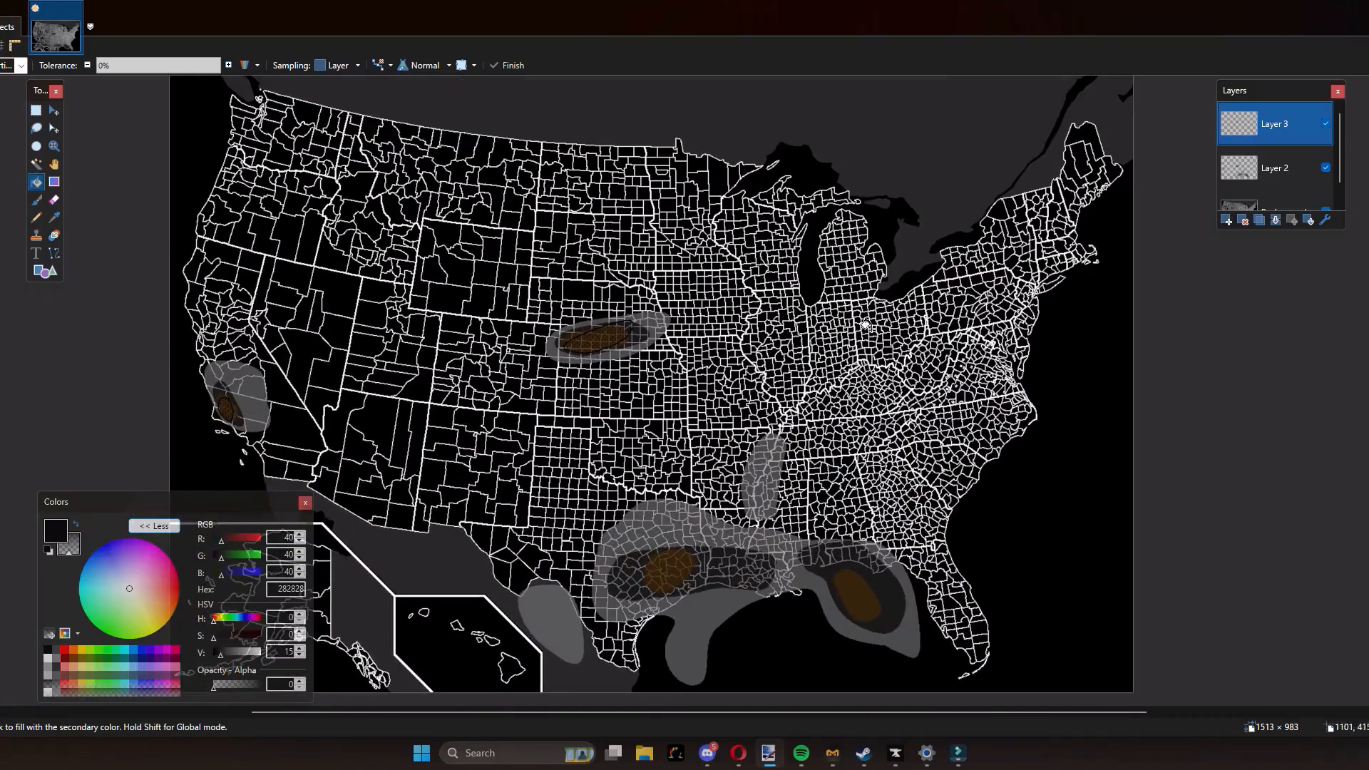
{"action": "scroll", "coordinate": [866, 325], "scroll_direction": "up", "scroll_amount": 1}
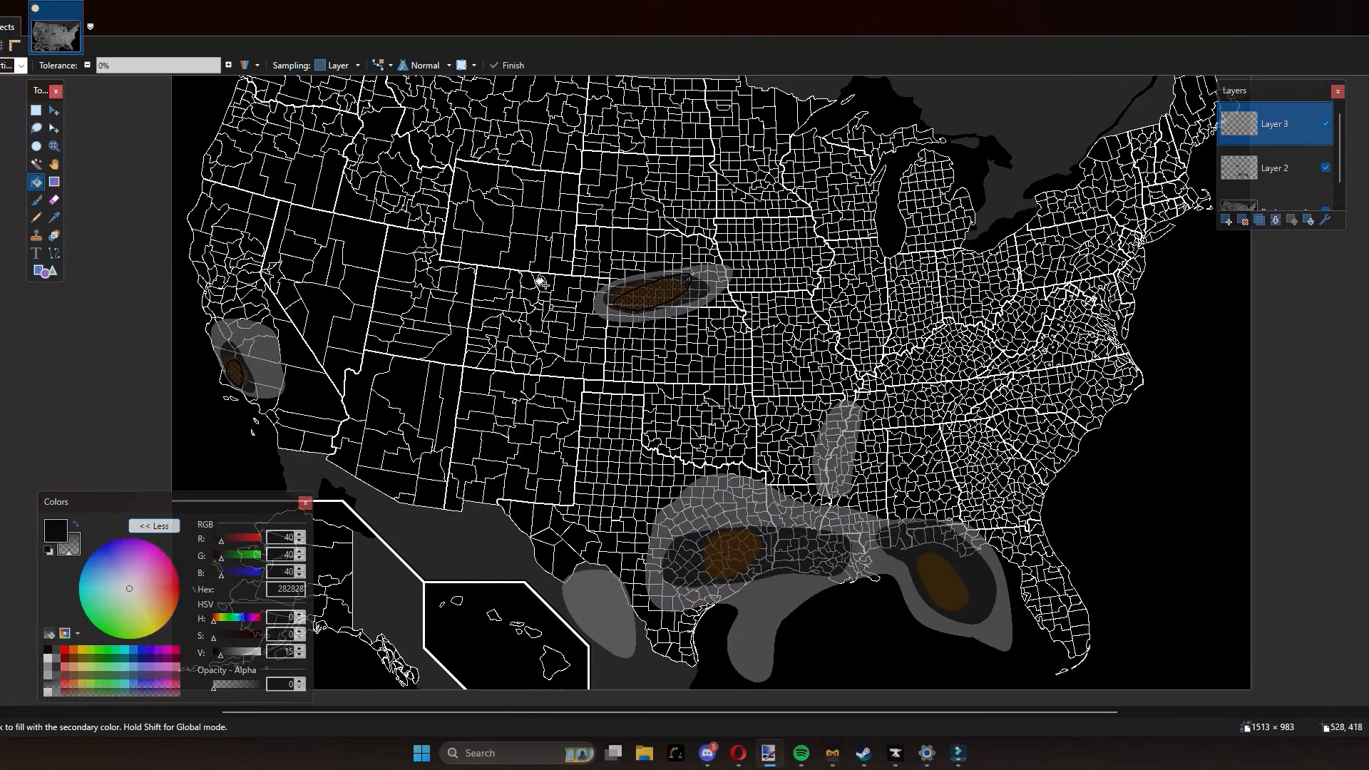
{"action": "scroll", "coordinate": [542, 282], "scroll_direction": "up", "scroll_amount": 1}
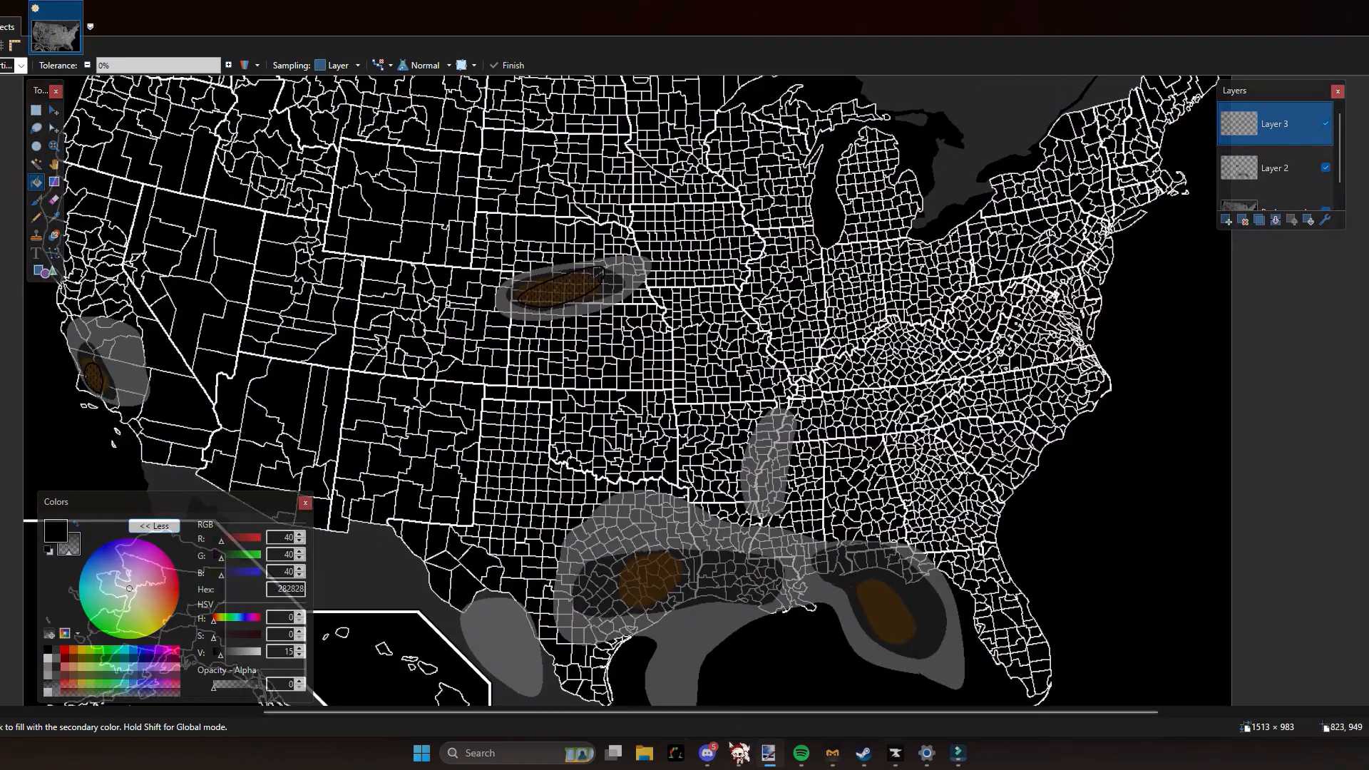
Step: Switch to Pivotal Weather in the browser, select the GFS model and view the 2 m AGL Temperature forecast at hour 153
{"action": "left_click", "coordinate": [738, 753]}
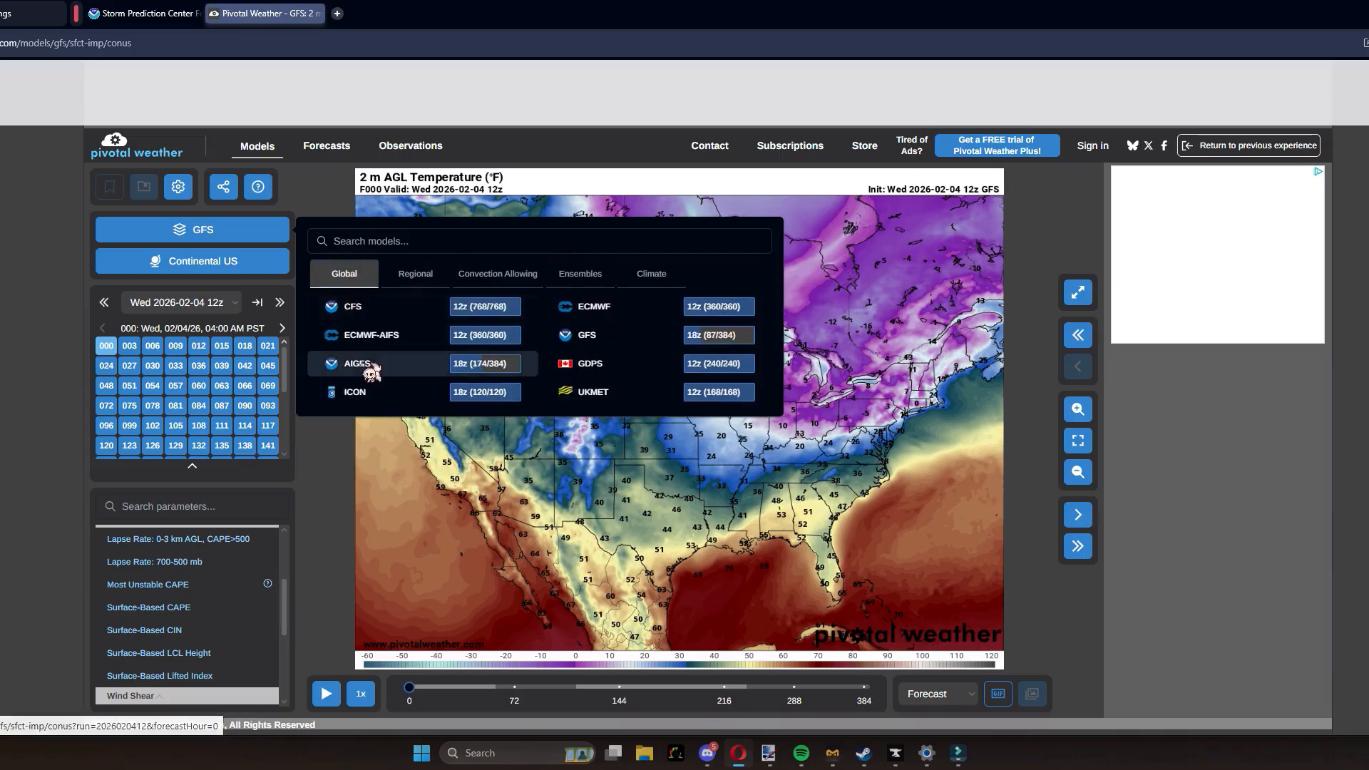
{"action": "left_click", "coordinate": [634, 317]}
{"action": "left_click", "coordinate": [228, 232]}
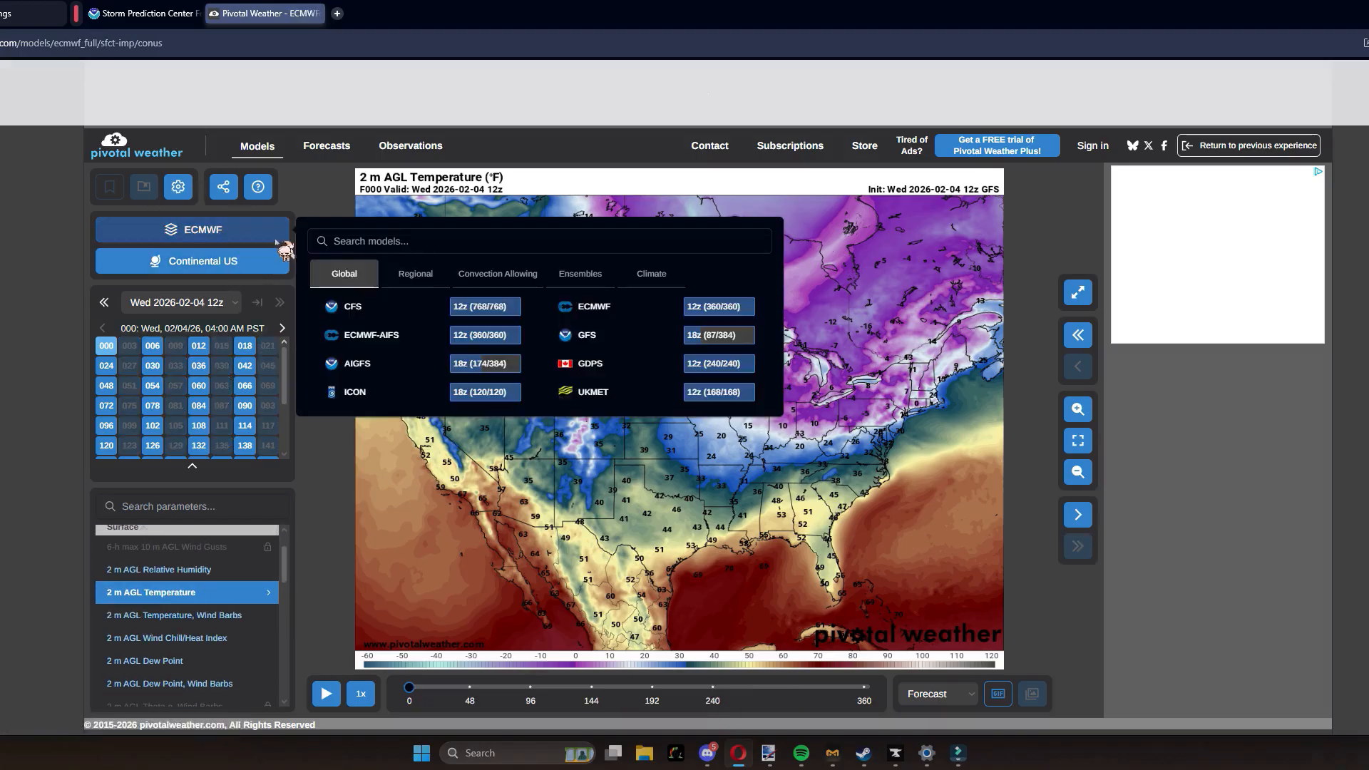
{"action": "left_click", "coordinate": [641, 343]}
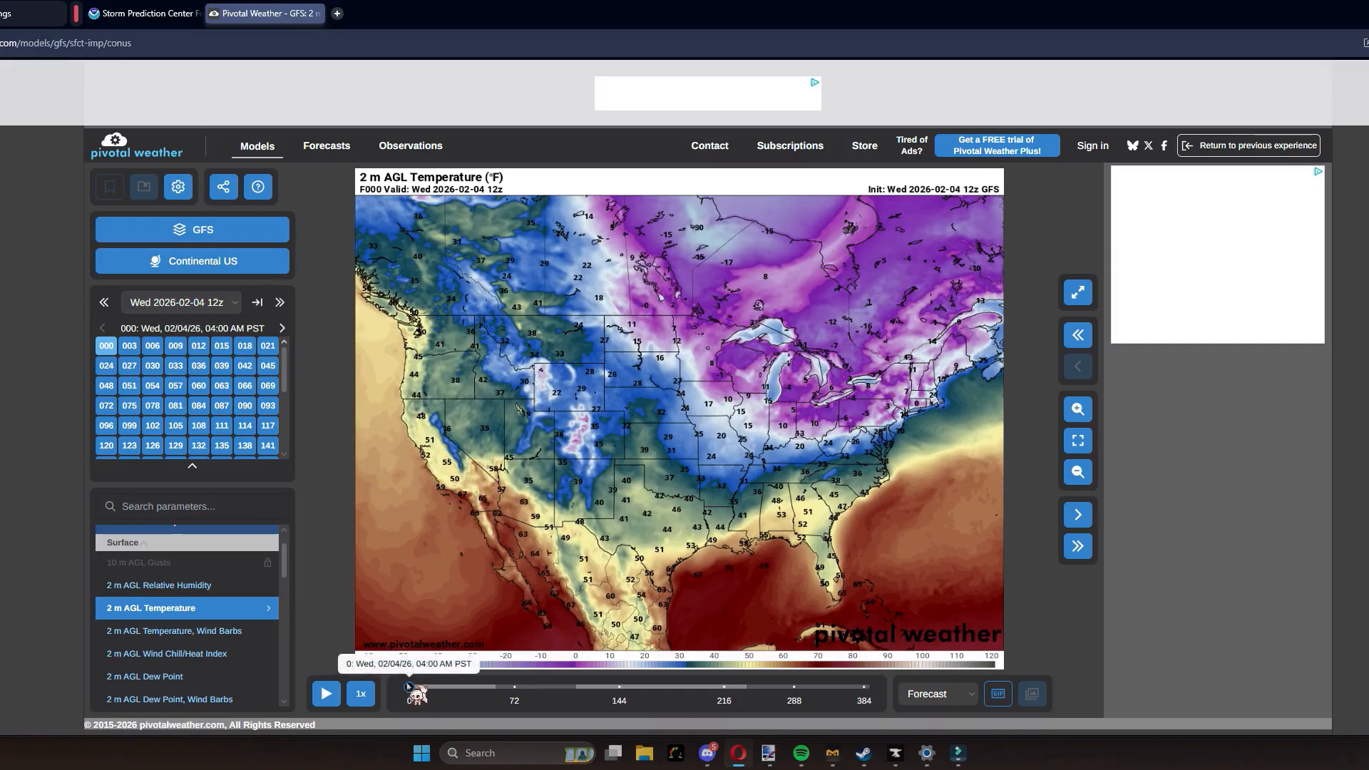
{"action": "left_click", "coordinate": [644, 693]}
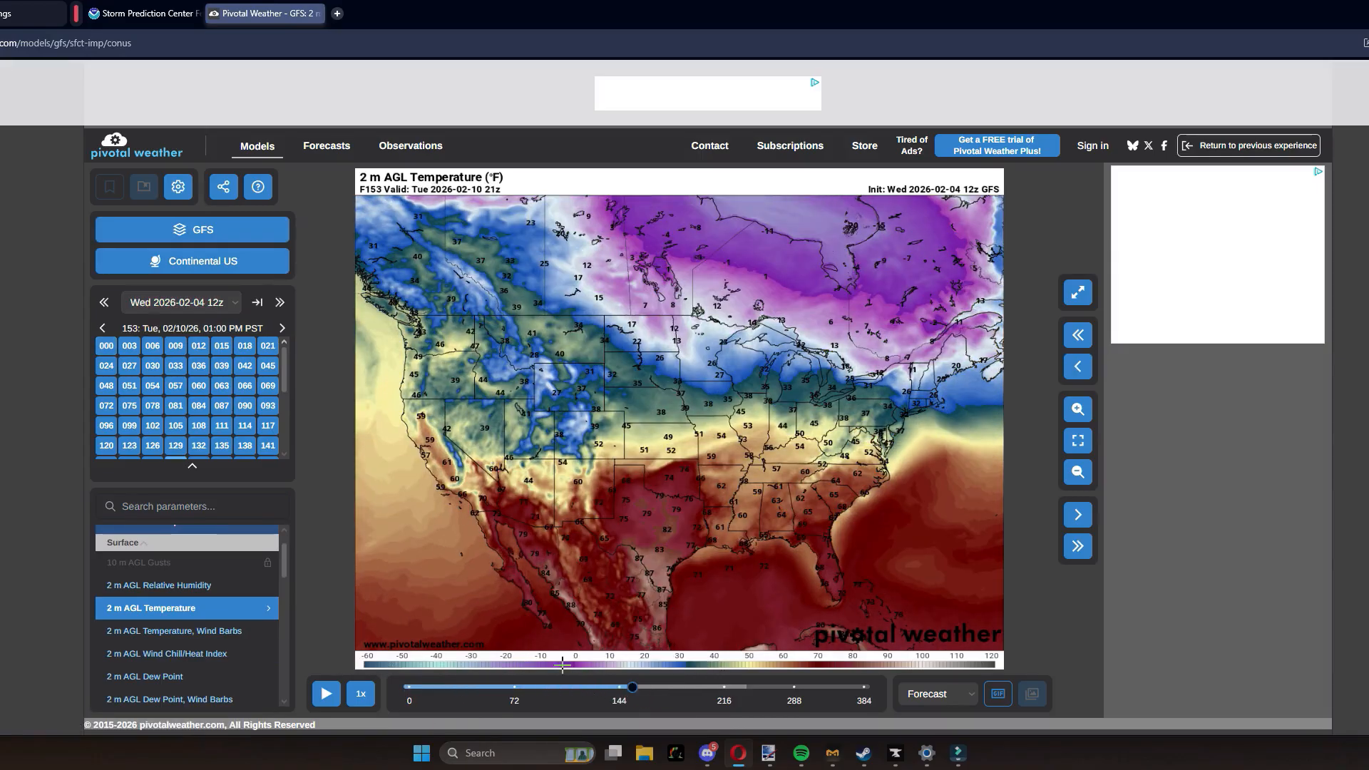
{"action": "left_click_drag", "start_coordinate": [630, 685], "coordinate": [628, 687]}
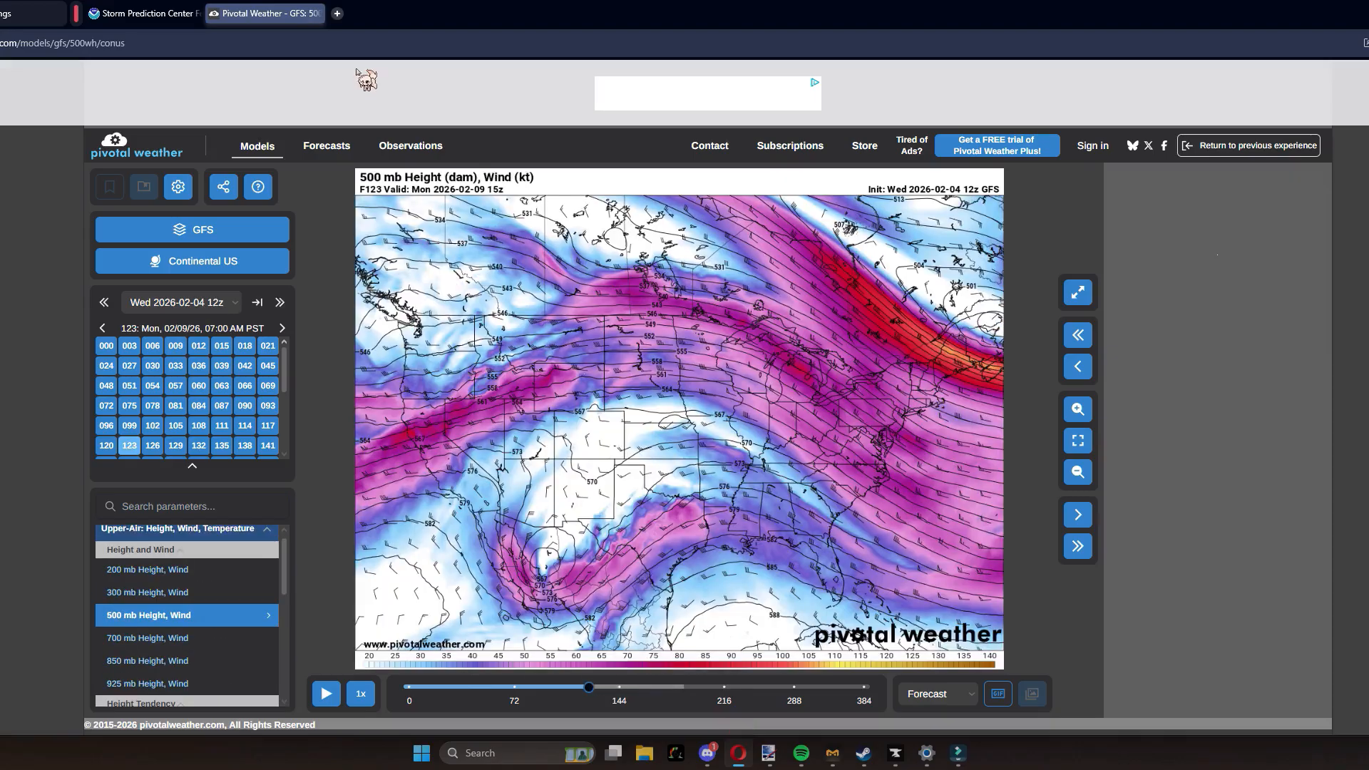
Step: Look through the GFS parameter list, from the upper-air height and wind products to the Severe Weather CAPE and wind shear products
{"action": "scroll", "coordinate": [179, 617], "scroll_direction": "down", "scroll_amount": 5}
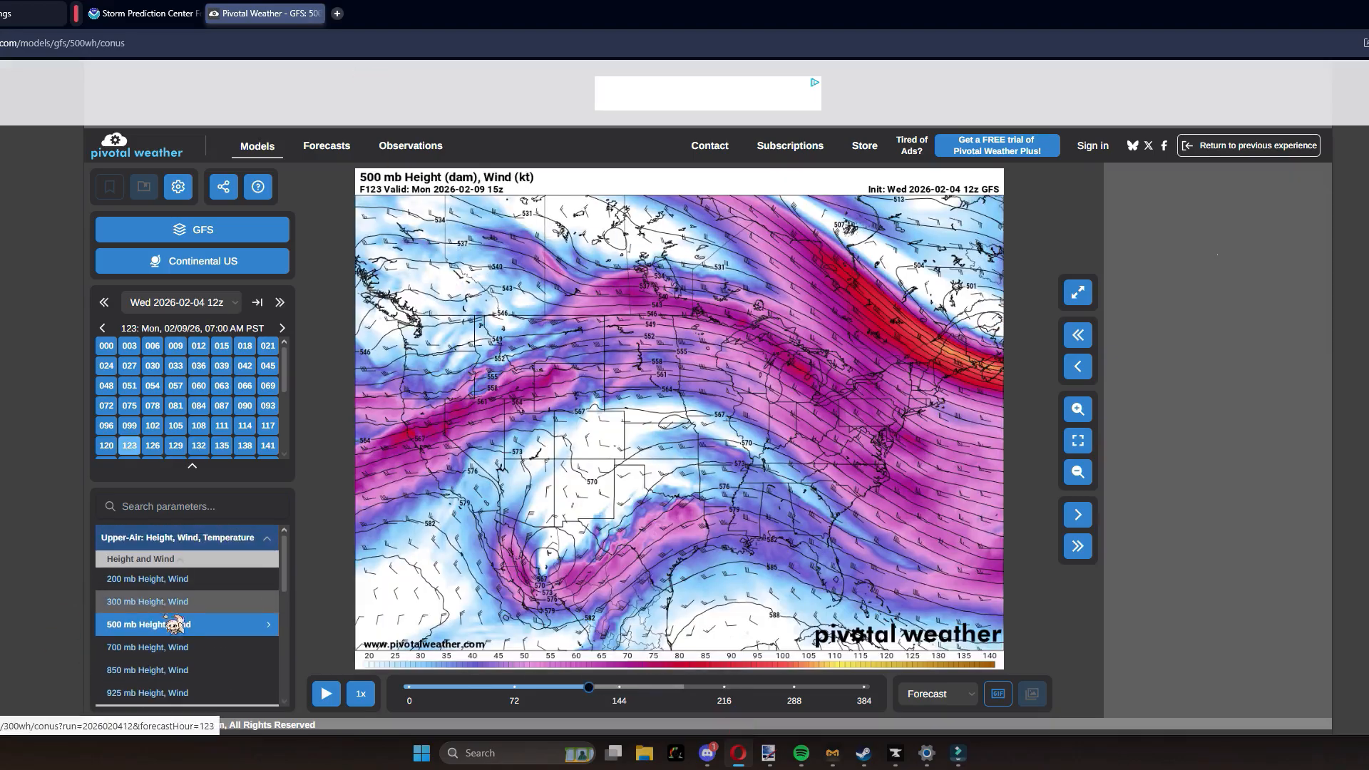
{"action": "scroll", "coordinate": [267, 611], "scroll_direction": "down", "scroll_amount": 10}
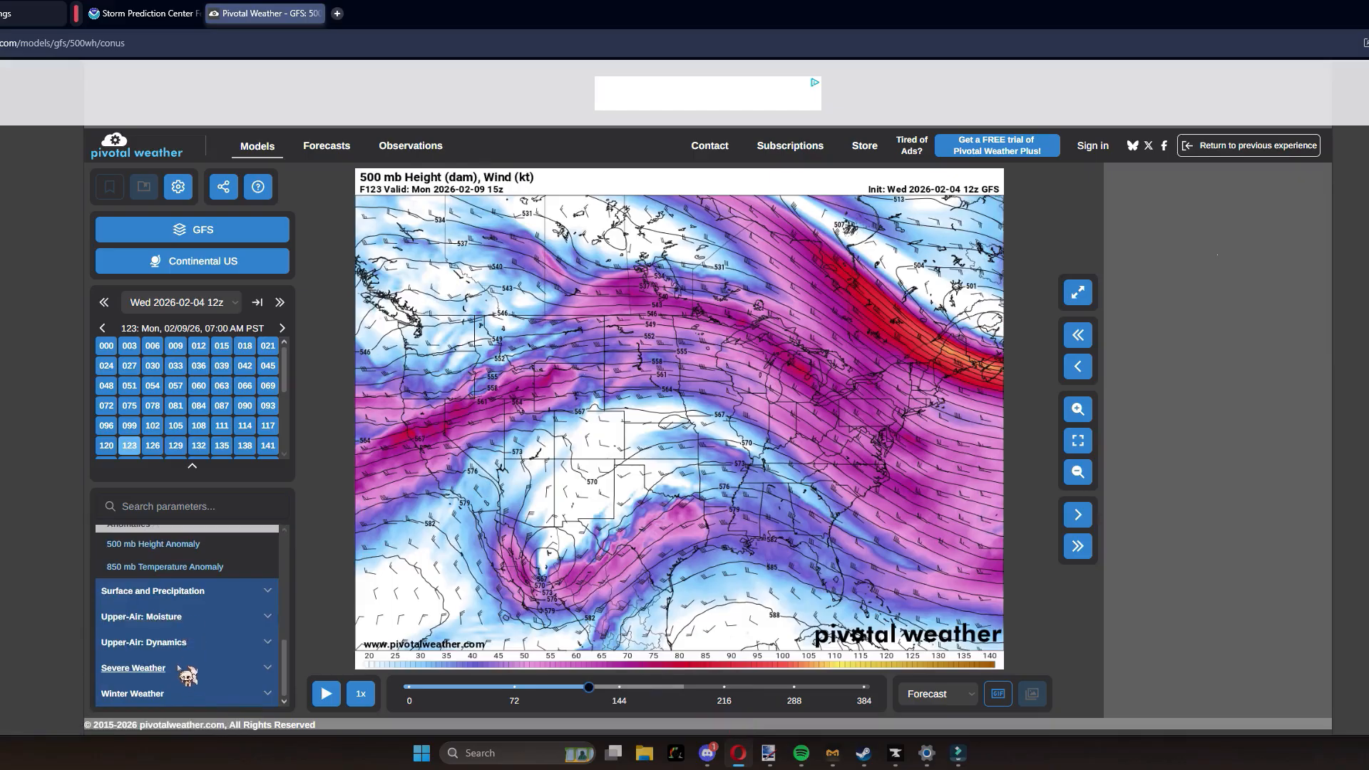
{"action": "scroll", "coordinate": [214, 606], "scroll_direction": "up", "scroll_amount": 3}
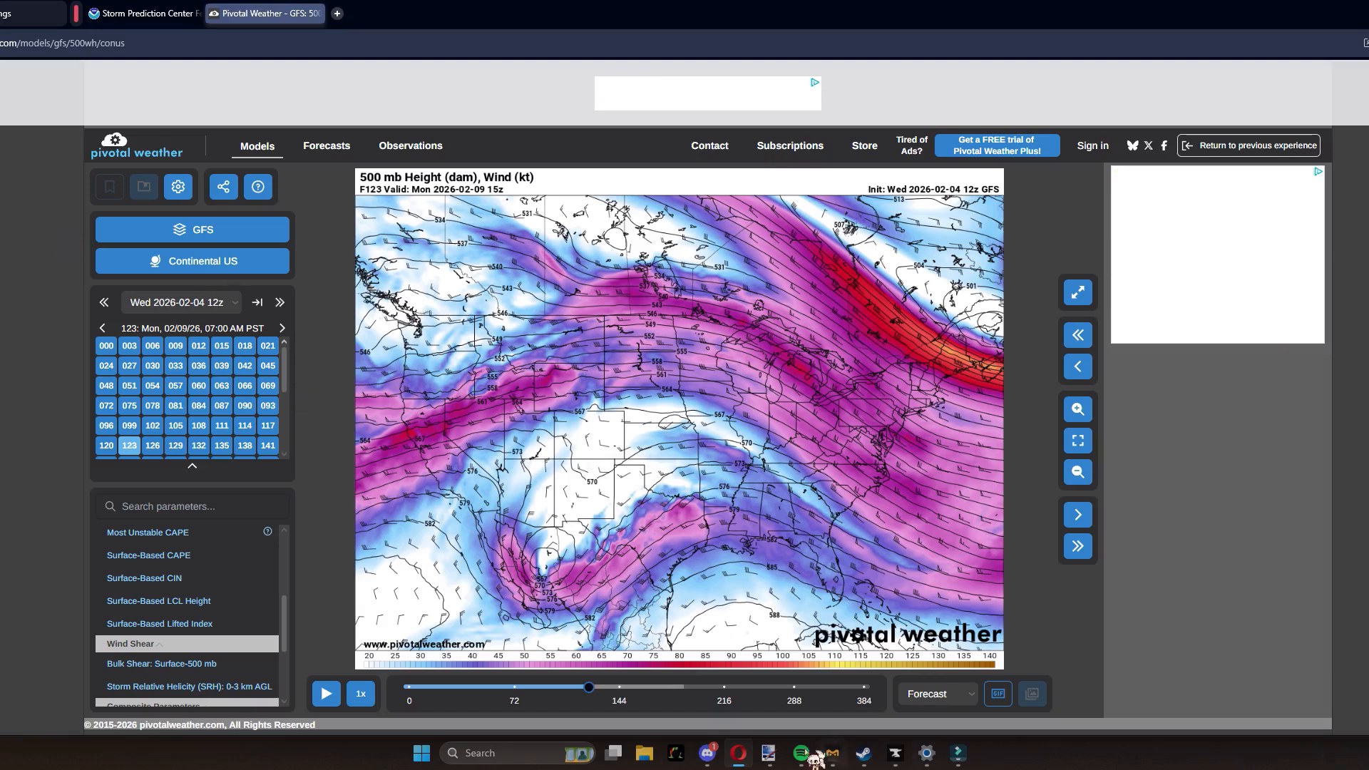
Step: Switch back to paint.net and examine the outlook areas over the Gulf Coast, Nebraska and California on the US county map
{"action": "left_click", "coordinate": [768, 753]}
{"action": "scroll", "coordinate": [657, 329], "scroll_direction": "down", "scroll_amount": 2}
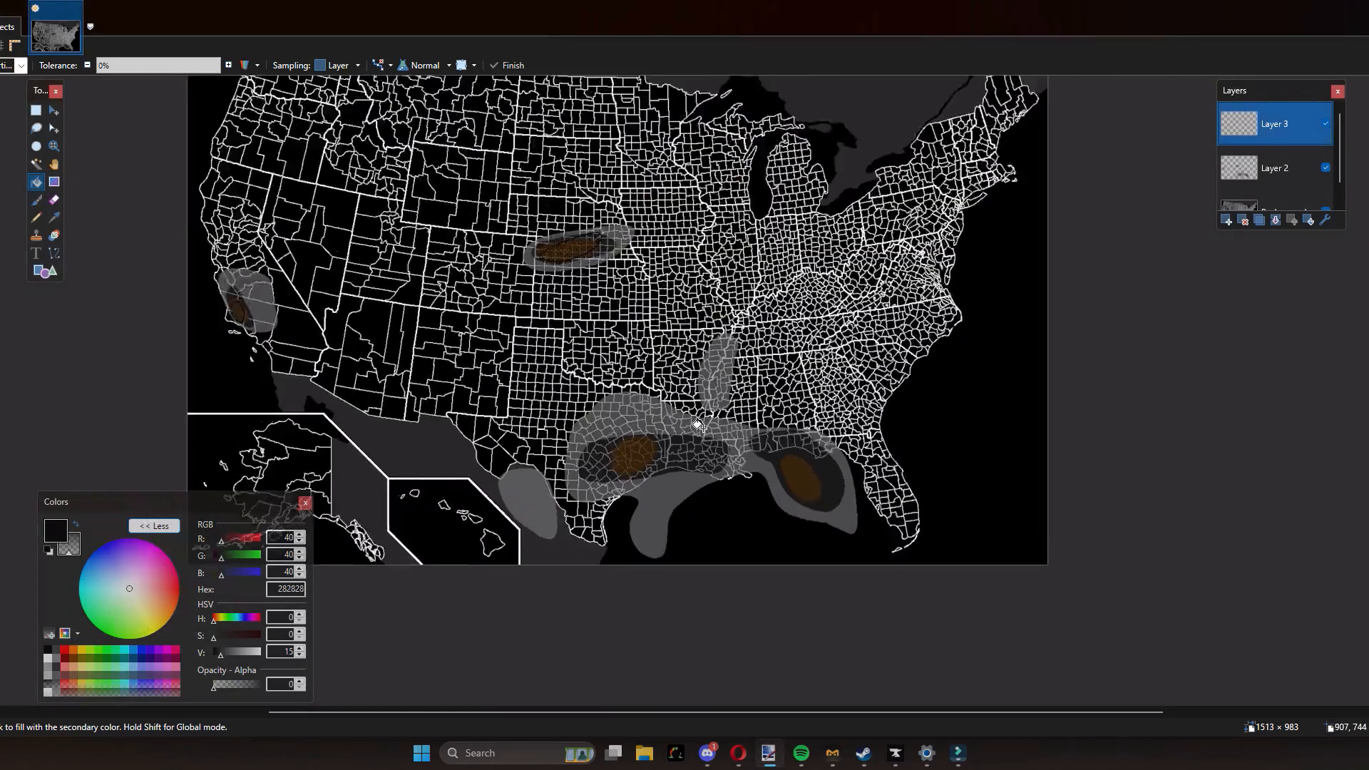
{"action": "scroll", "coordinate": [704, 421], "scroll_direction": "up", "scroll_amount": 3}
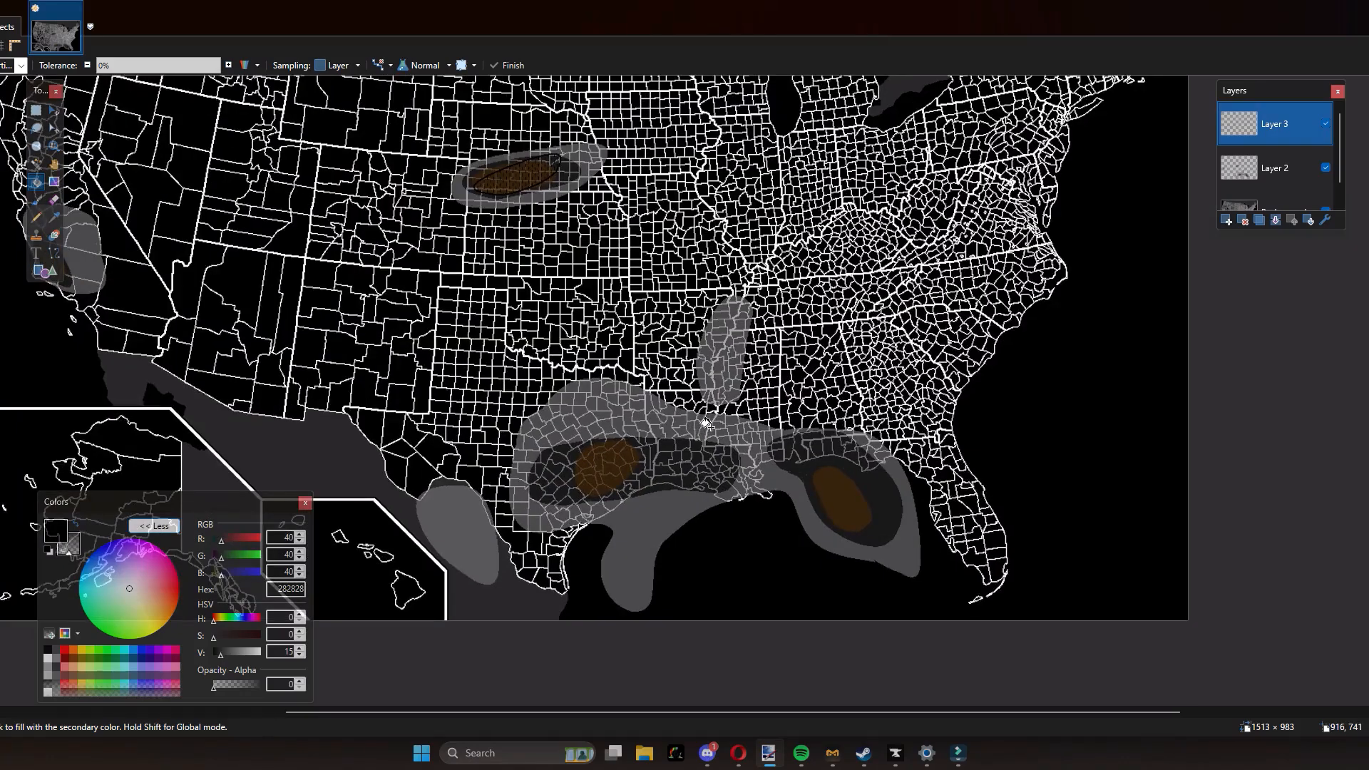
{"action": "scroll", "coordinate": [567, 325], "scroll_direction": "up", "scroll_amount": 2}
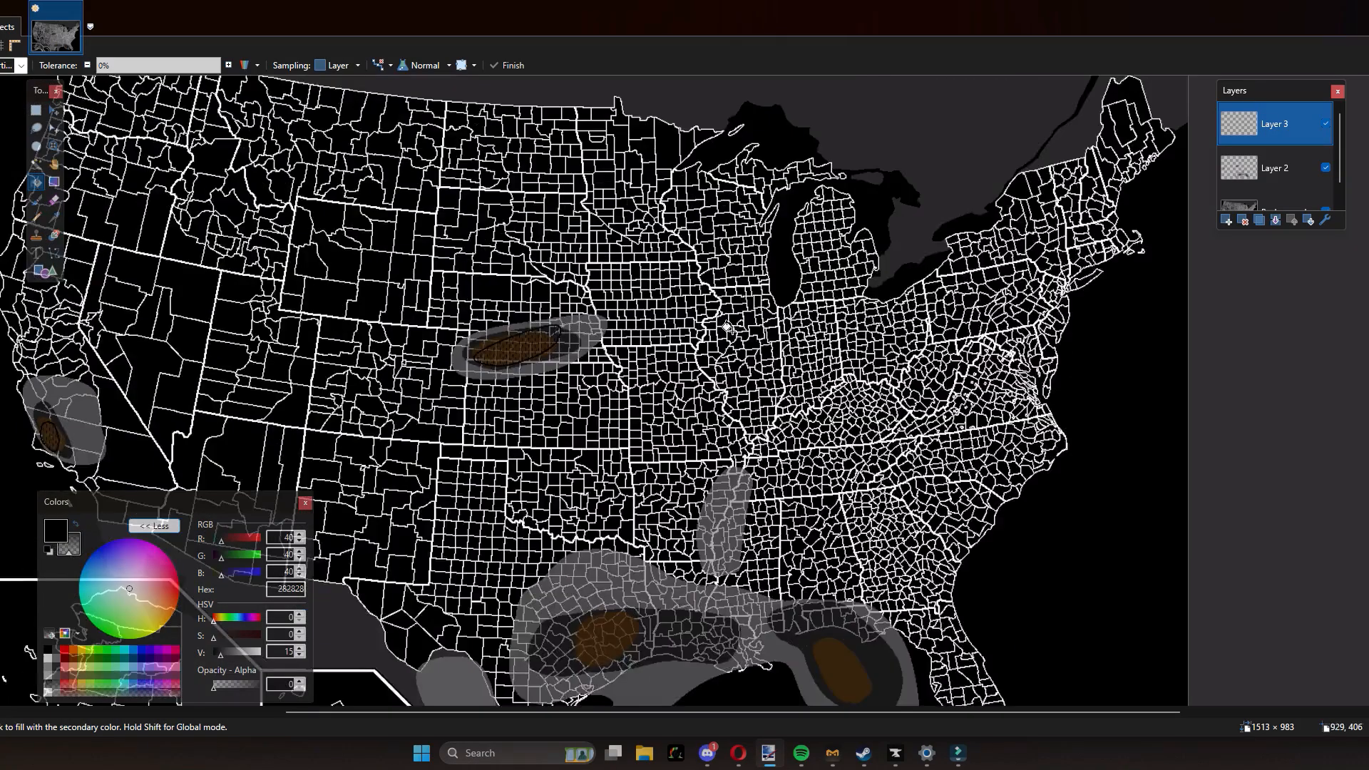
{"action": "scroll", "coordinate": [727, 326], "scroll_direction": "down", "scroll_amount": 2}
{"action": "scroll", "coordinate": [581, 381], "scroll_direction": "up", "scroll_amount": 2}
{"action": "scroll", "coordinate": [538, 267], "scroll_direction": "down", "scroll_amount": 1}
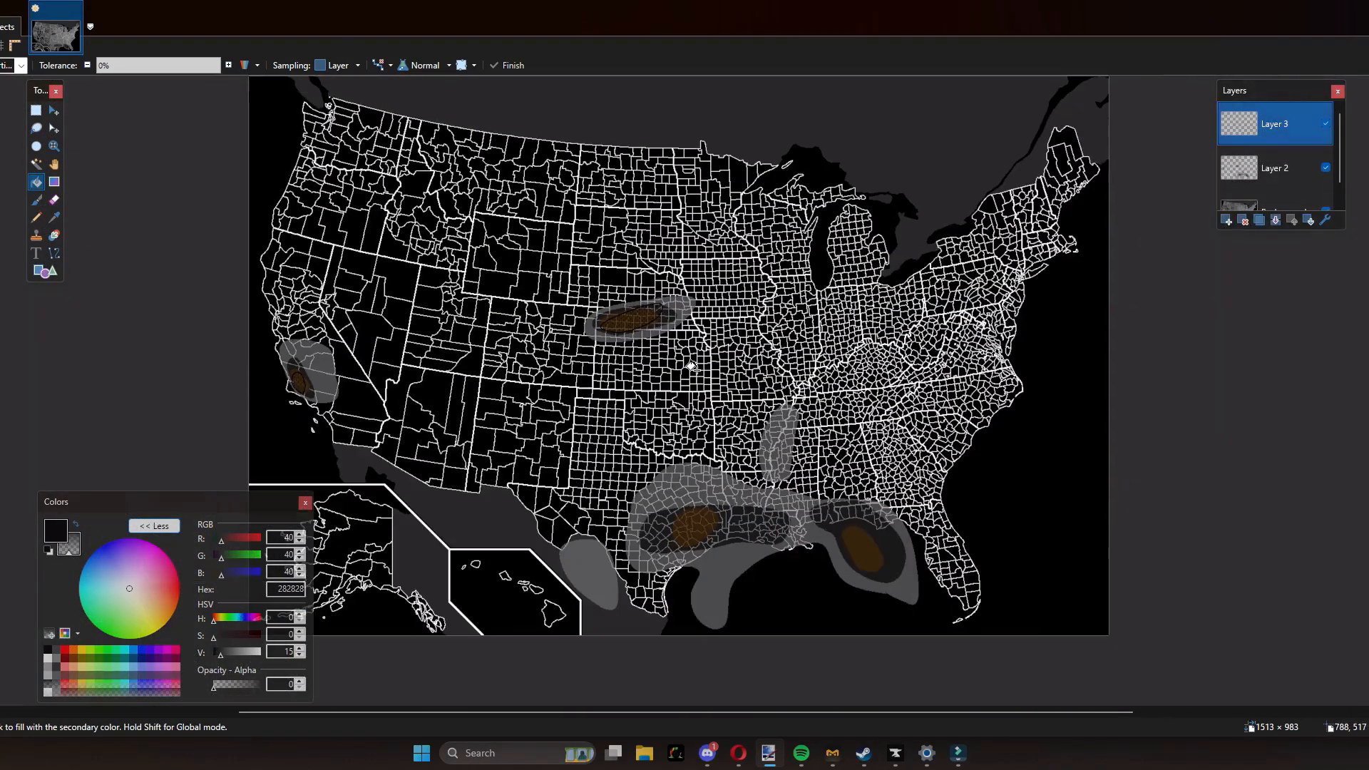